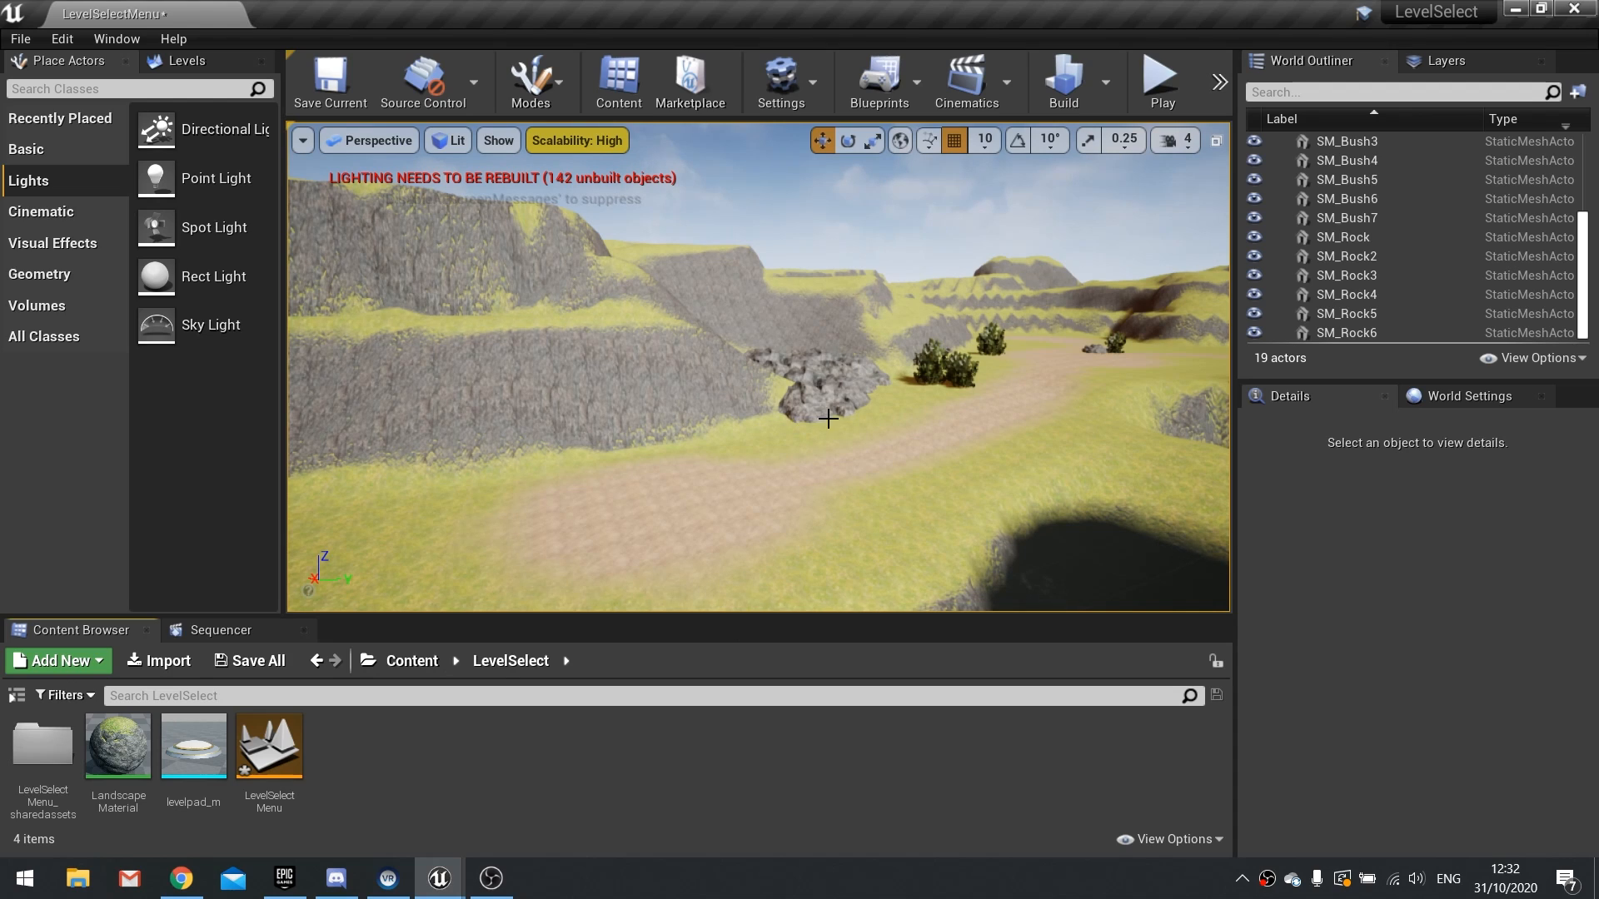
Step: Survey the landscape's dirt paths and examine the levelpad_m static mesh
{"action": "right_click_drag", "start_coordinate": [828, 419], "coordinate": [832, 458]}
{"action": "key", "text": "s"}
{"action": "key", "text": "d"}
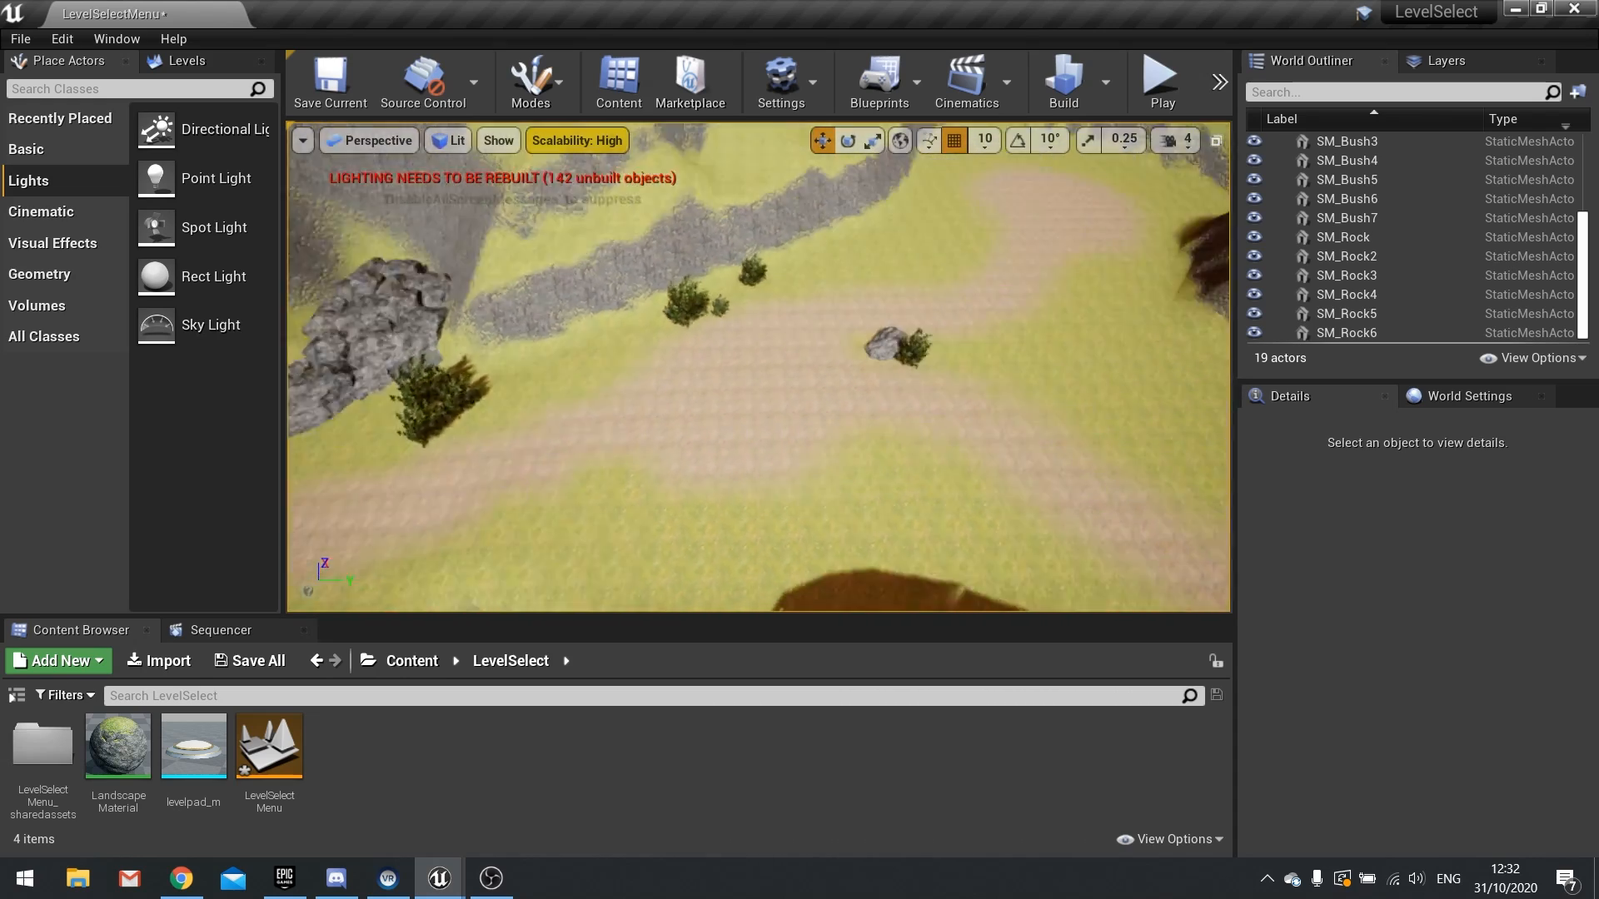
{"action": "right_click_drag", "start_coordinate": [757, 366], "coordinate": [766, 404]}
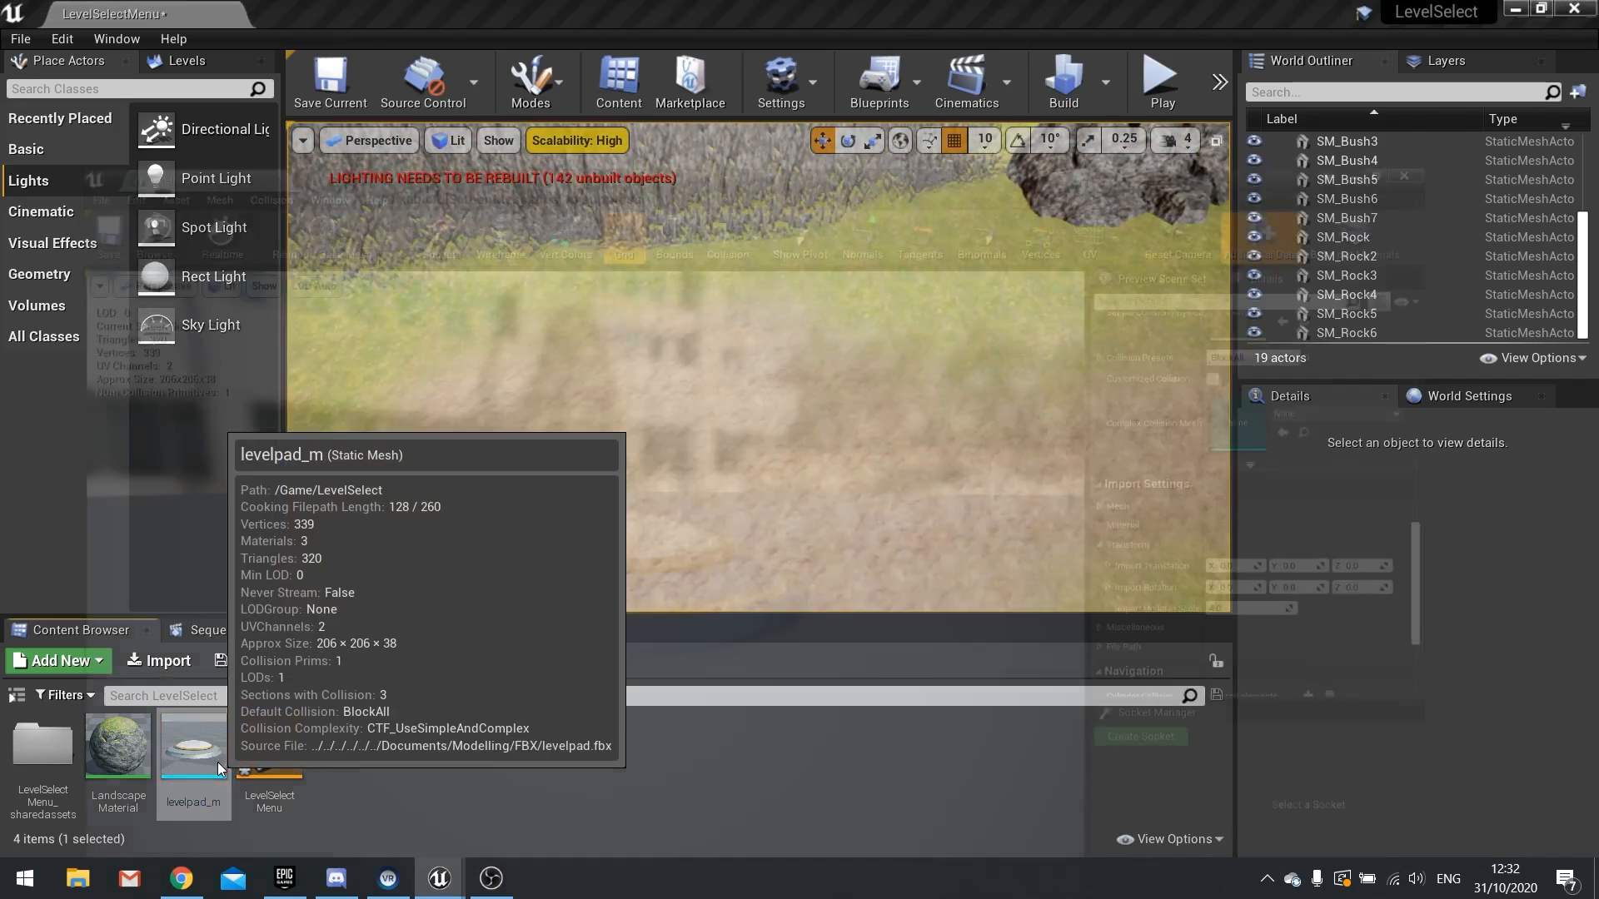
{"action": "double_click", "coordinate": [215, 760]}
{"action": "mouse_move", "coordinate": [846, 451]}
{"action": "left_mouse_down"}
{"action": "mouse_move", "coordinate": [807, 475]}
{"action": "mouse_move", "coordinate": [811, 499]}
{"action": "mouse_move", "coordinate": [846, 451]}
{"action": "left_mouse_up"}
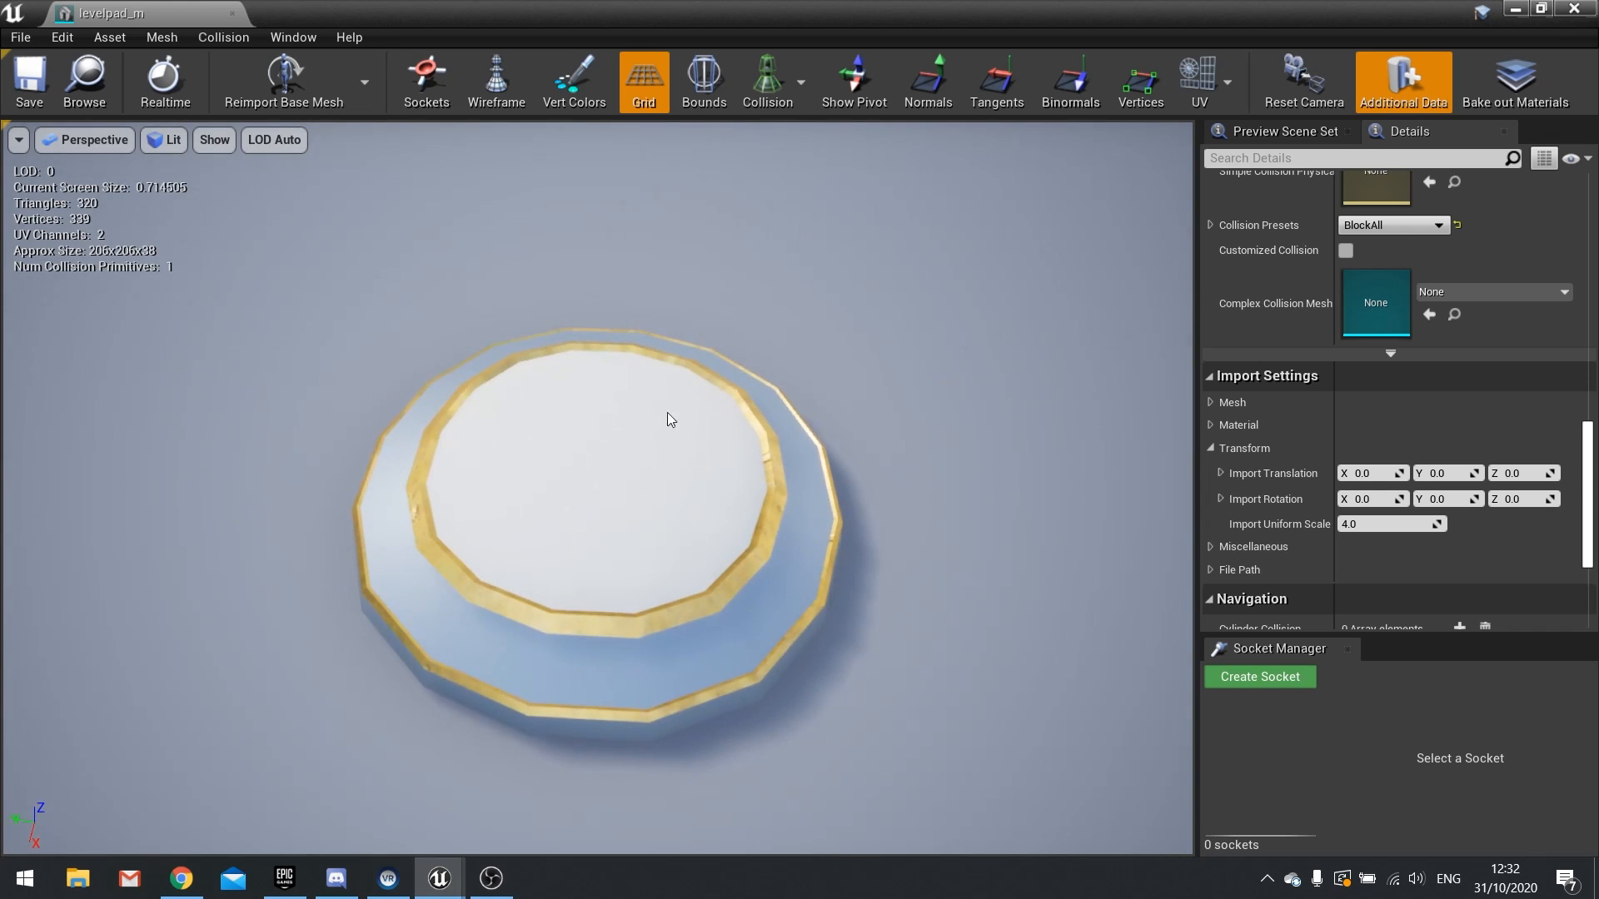
{"action": "left_click", "coordinate": [1574, 8]}
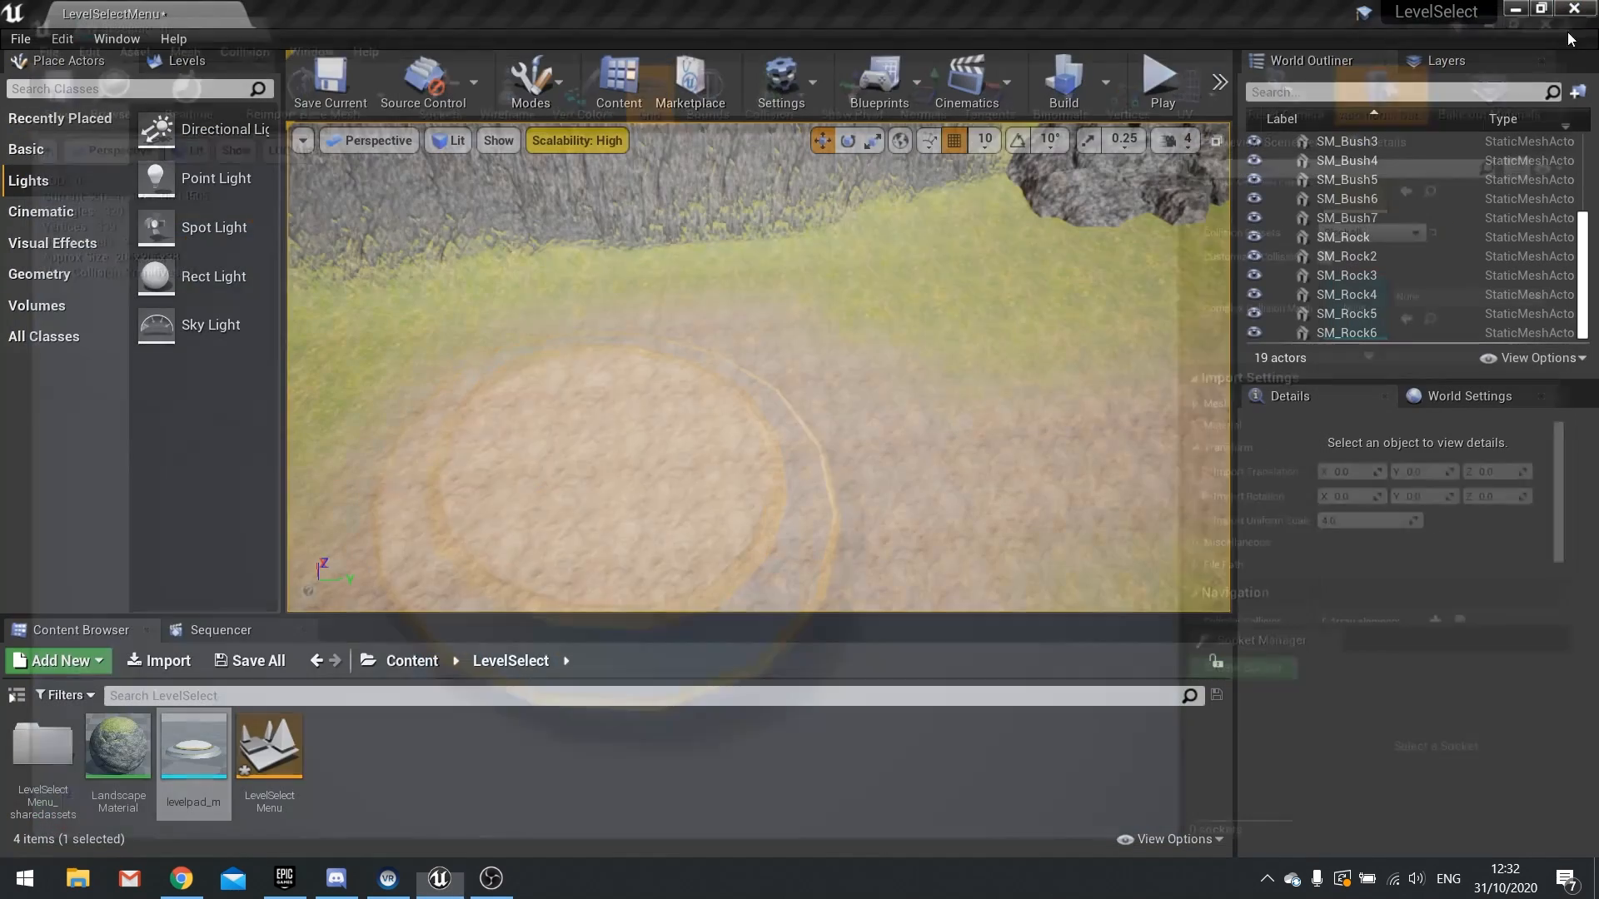
Step: Create an Actor Blueprint class named LevelPad in the LevelSelect folder
{"action": "right_click_drag", "start_coordinate": [728, 481], "coordinate": [731, 518]}
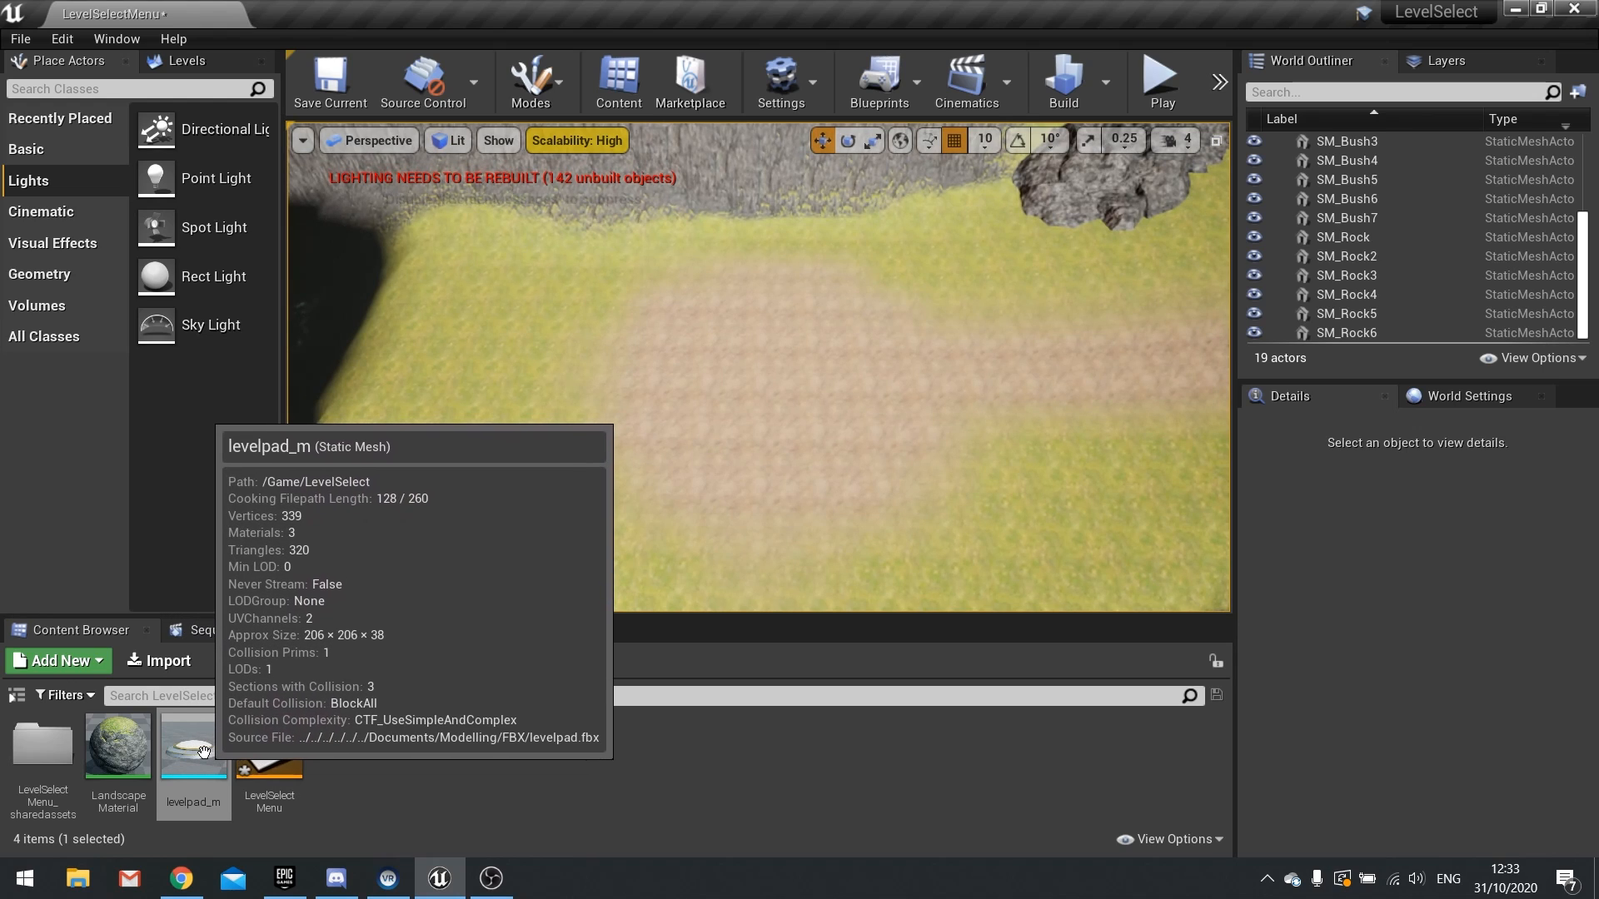
{"action": "right_click", "coordinate": [363, 743]}
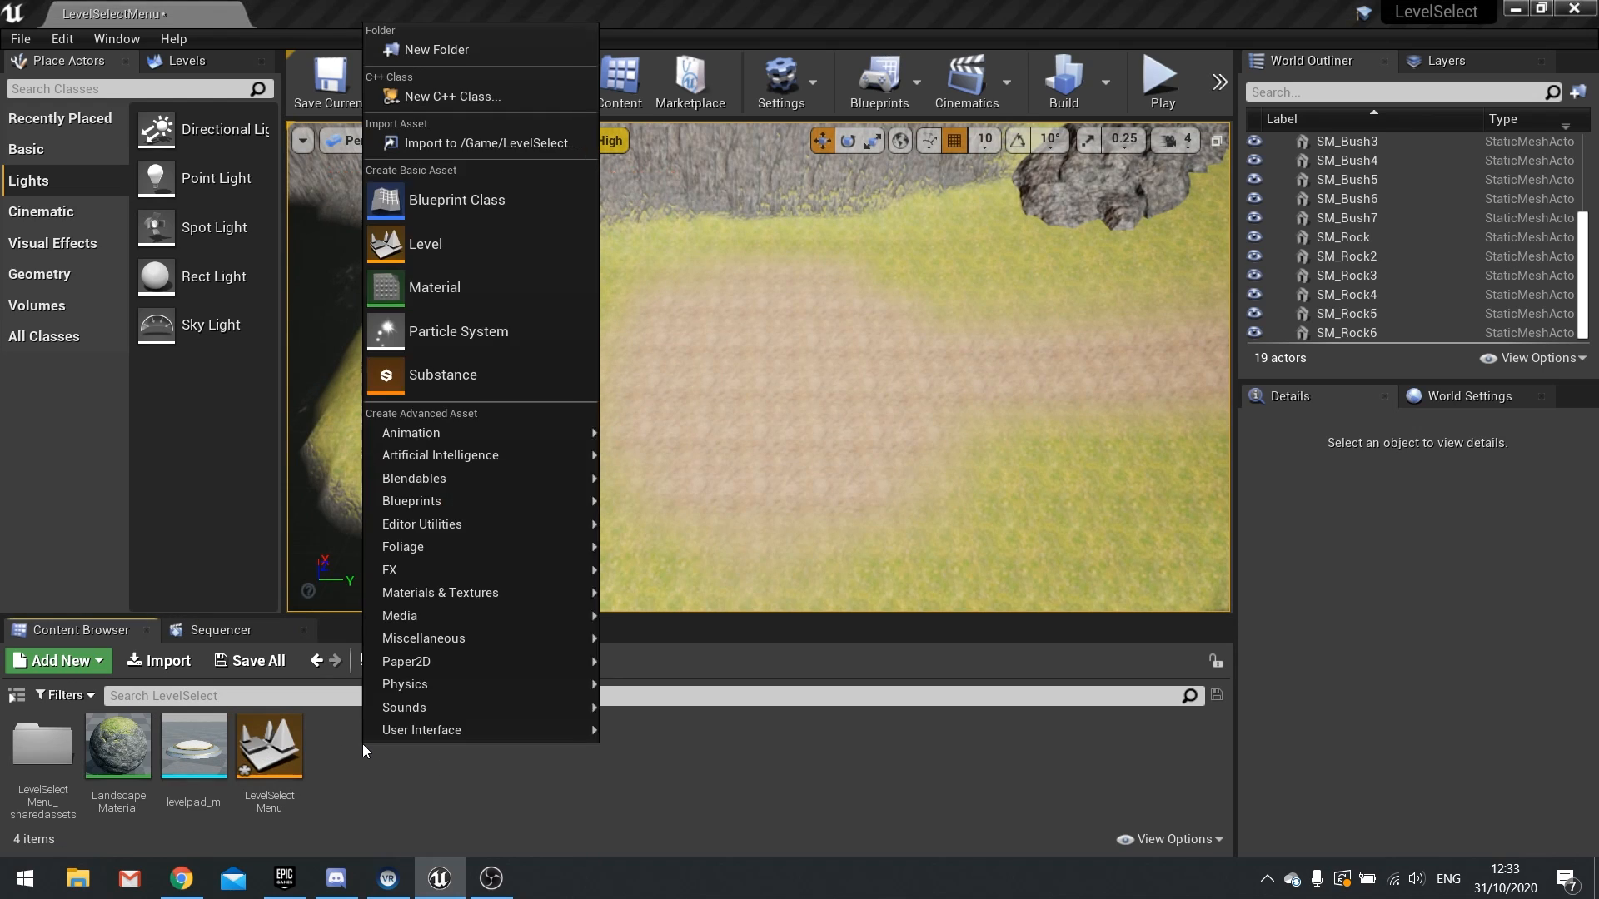
{"action": "left_click", "coordinate": [458, 201]}
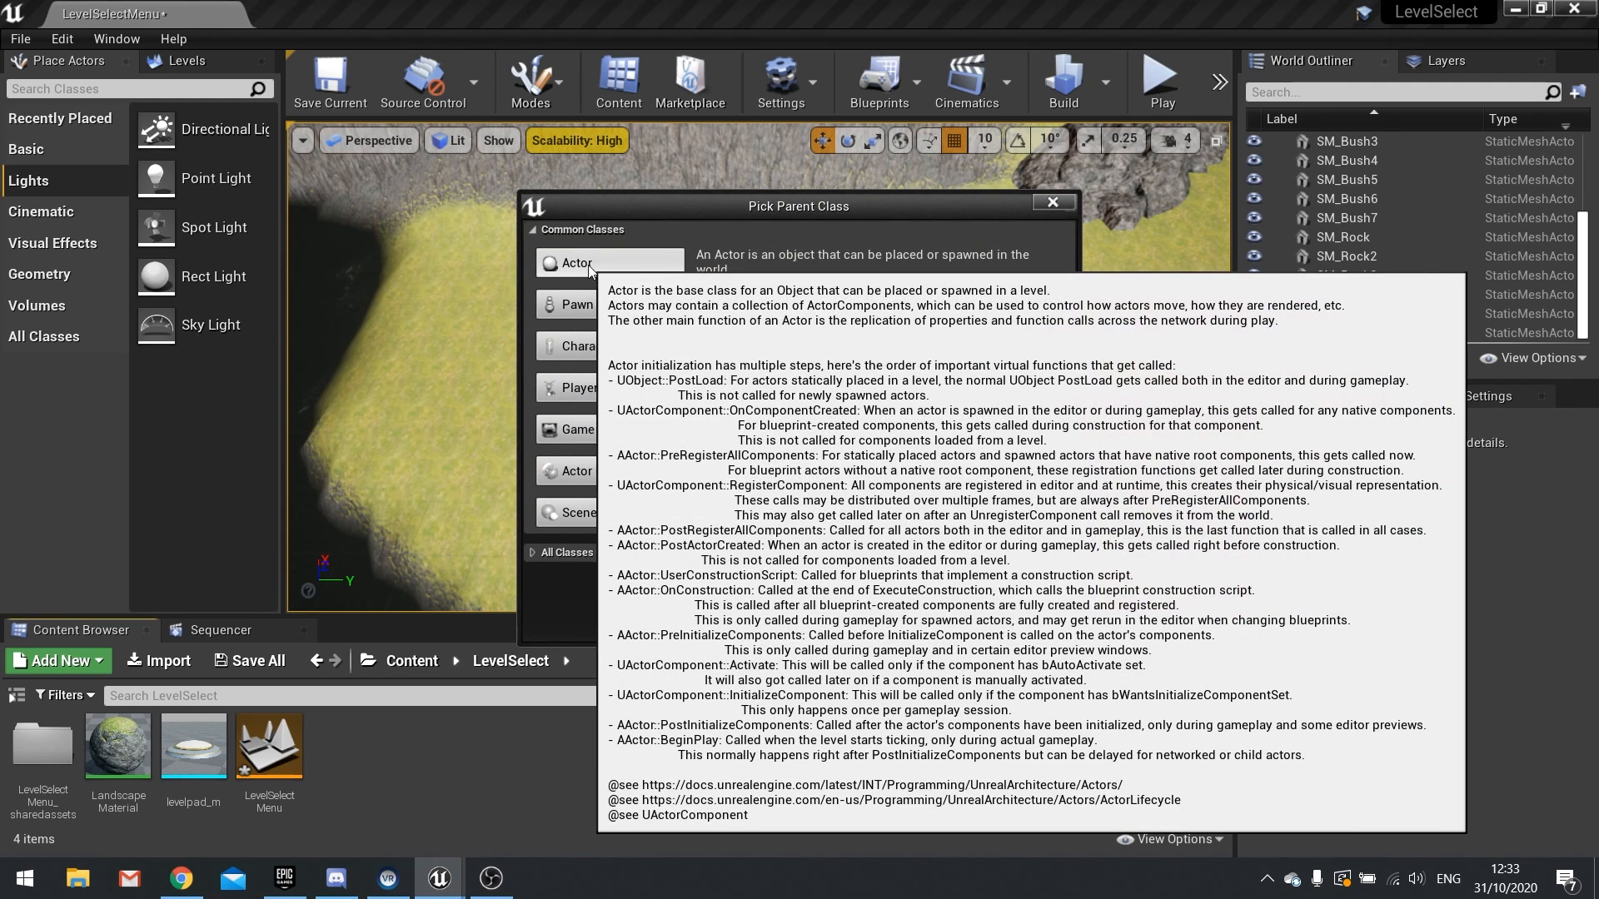
{"action": "left_click", "coordinate": [586, 266]}
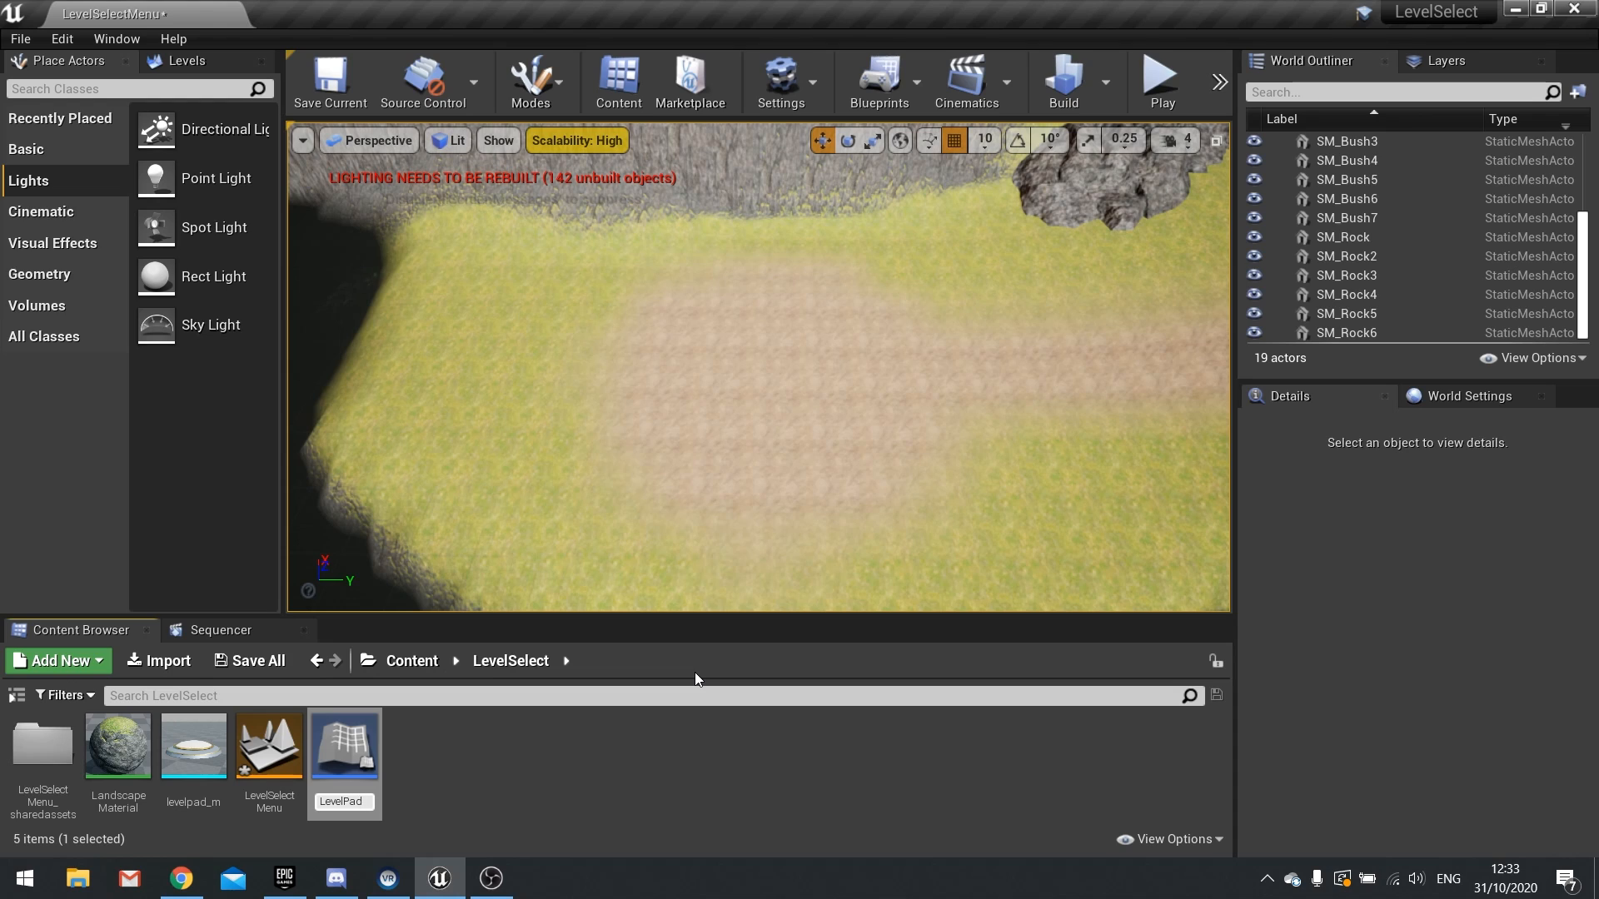
{"action": "key", "text": "Return"}
Step: Add a Static Mesh component to the LevelPad Blueprint and assign it the levelpad_m mesh
{"action": "double_click", "coordinate": [199, 741]}
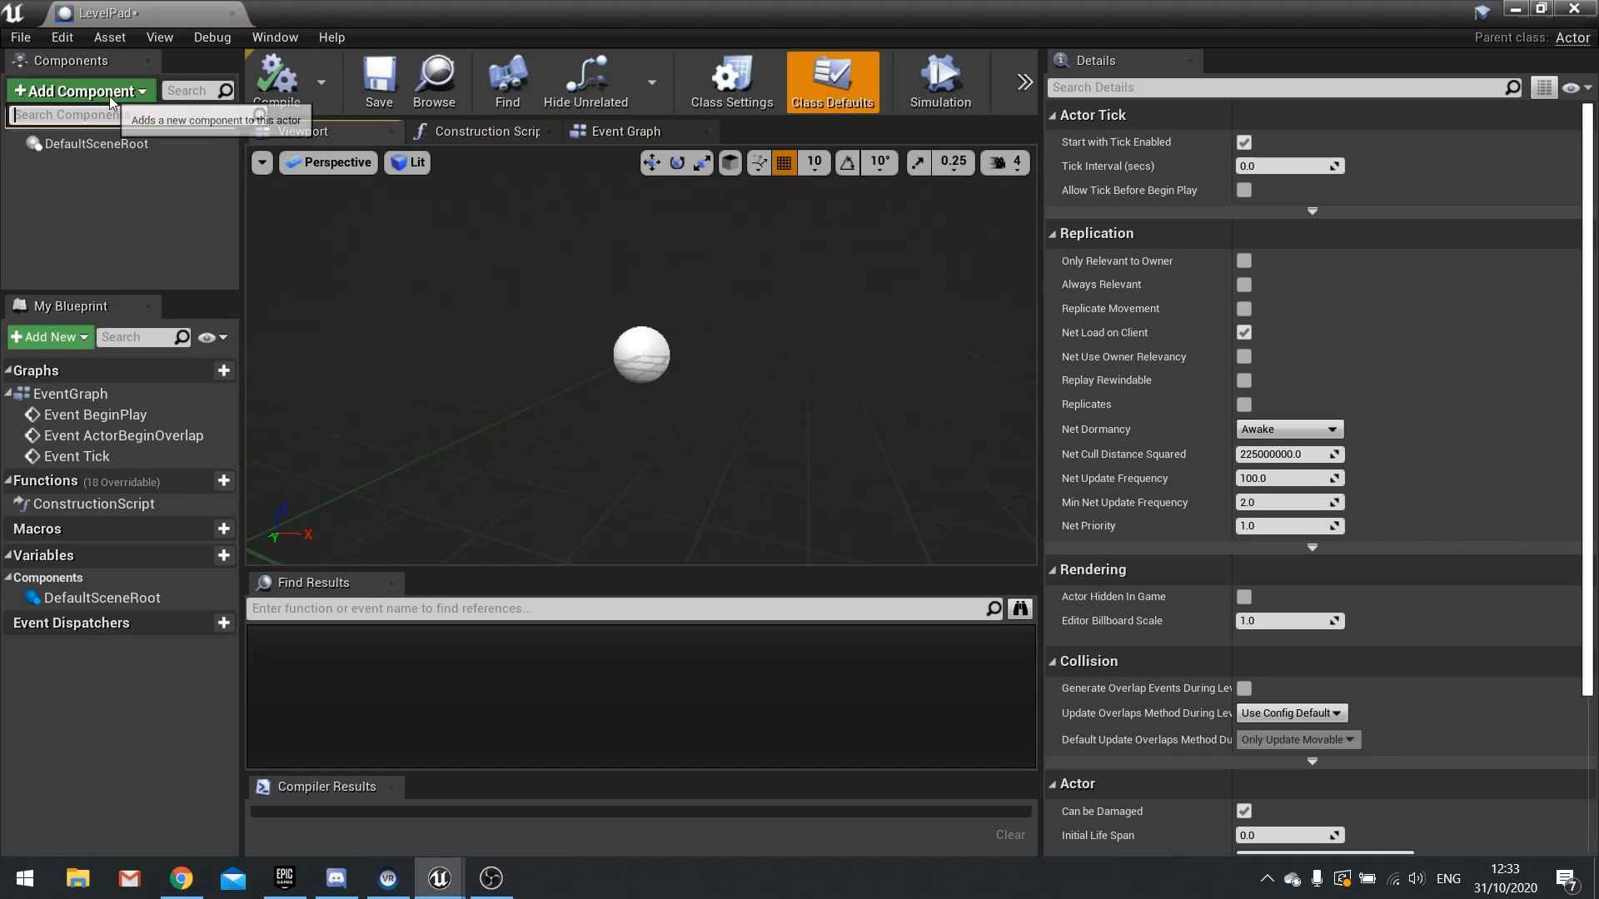
{"action": "left_click", "coordinate": [109, 96]}
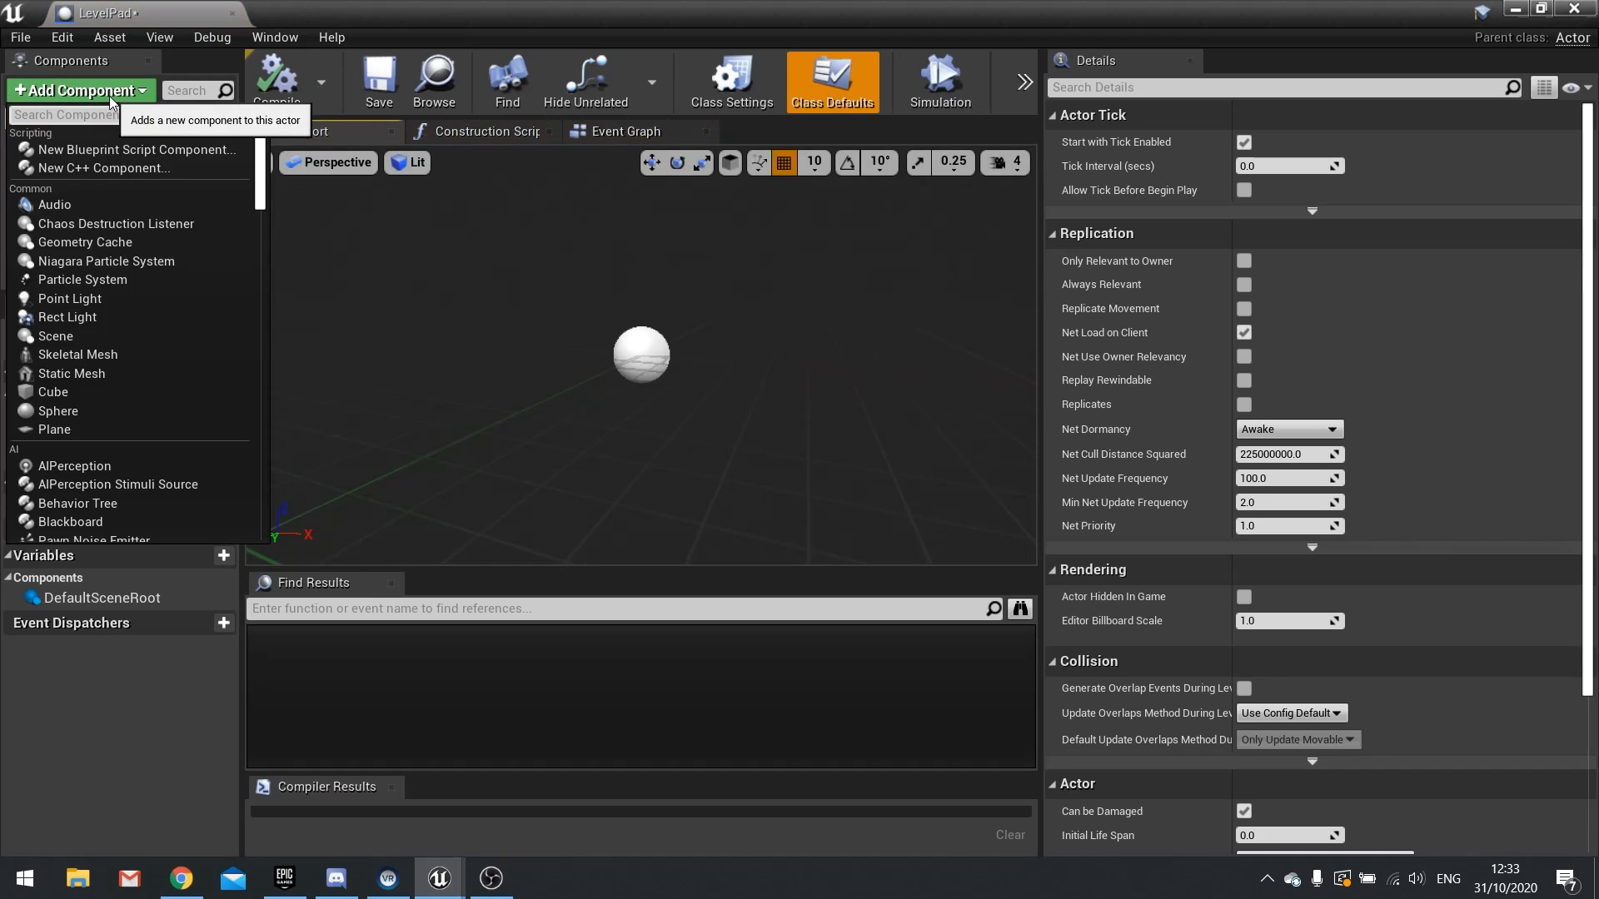
{"action": "type", "text": "stat"}
{"action": "left_click", "coordinate": [70, 220]}
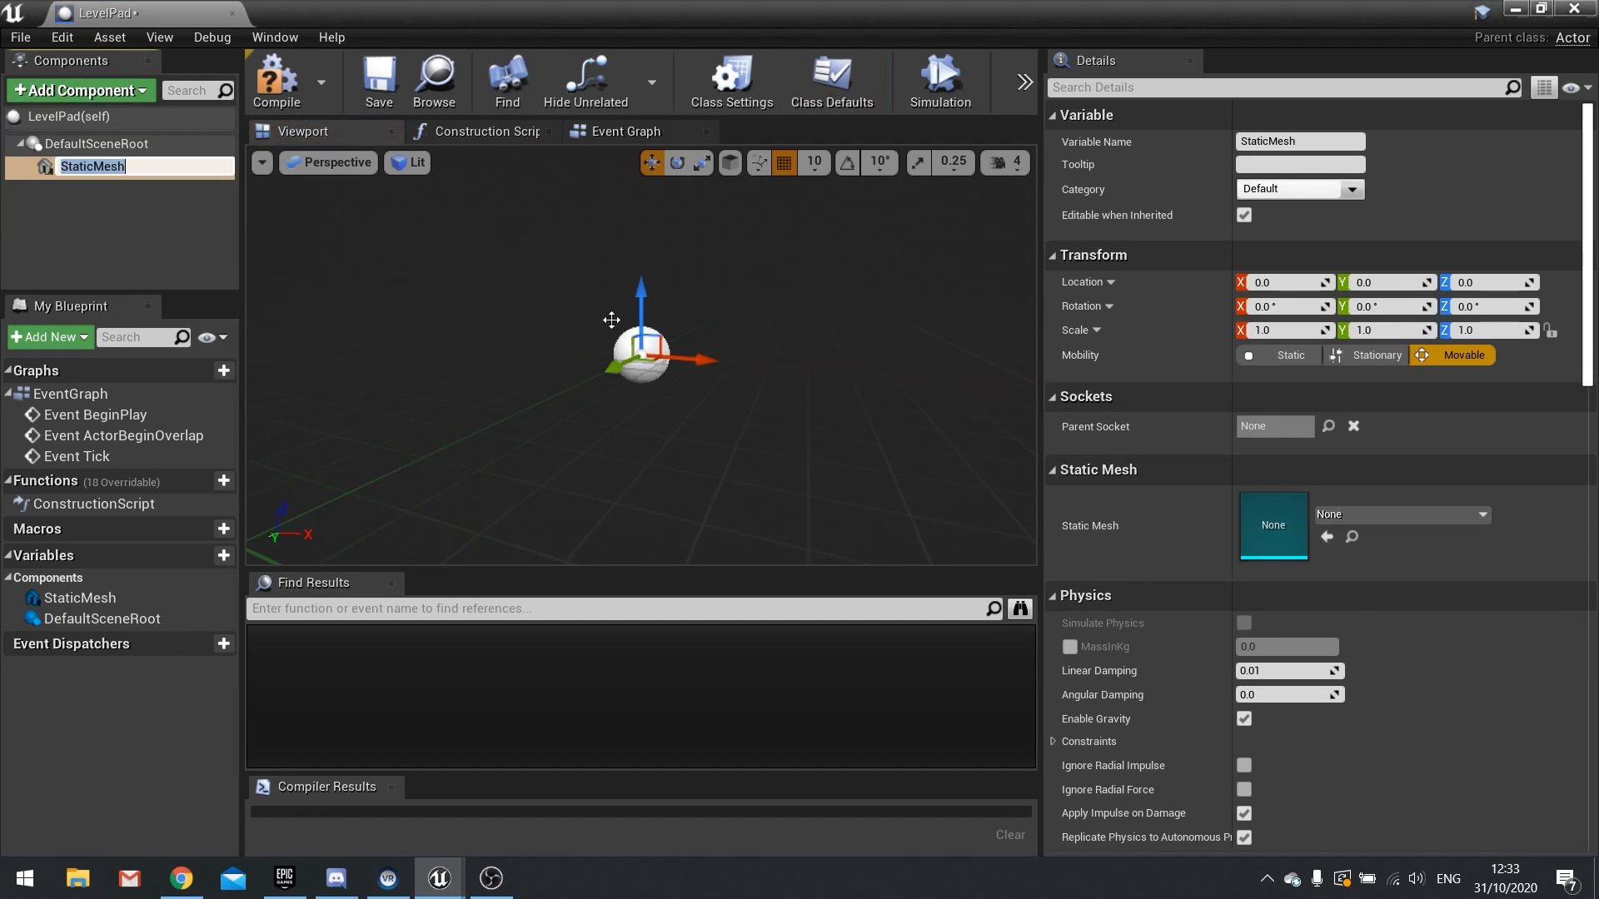
{"action": "left_click", "coordinate": [1396, 516]}
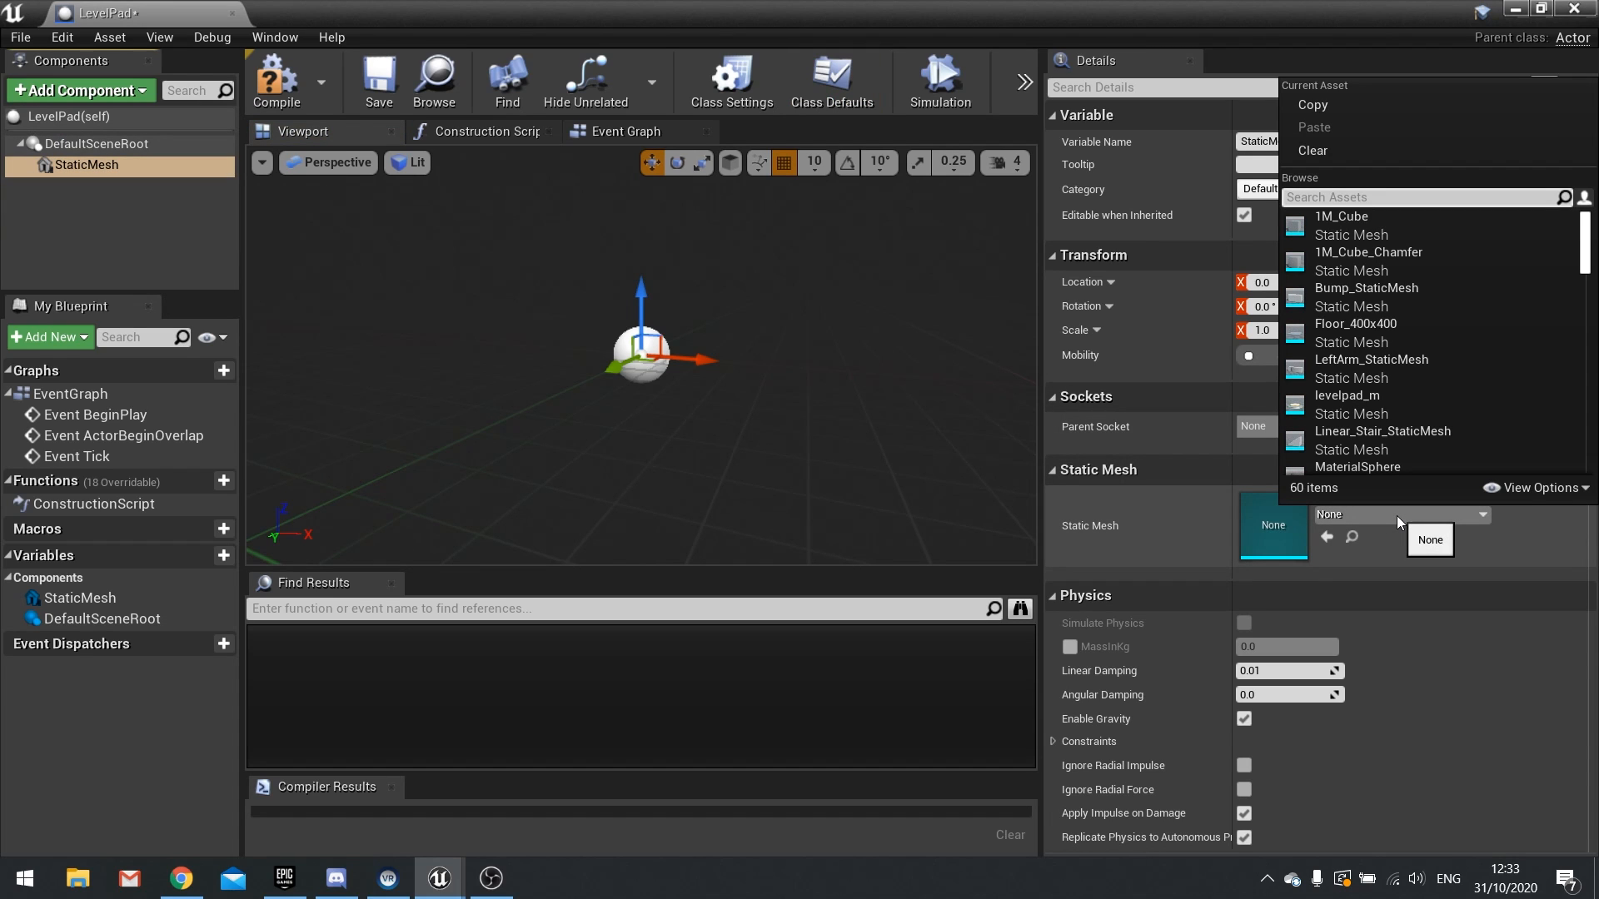
{"action": "type", "text": "level"}
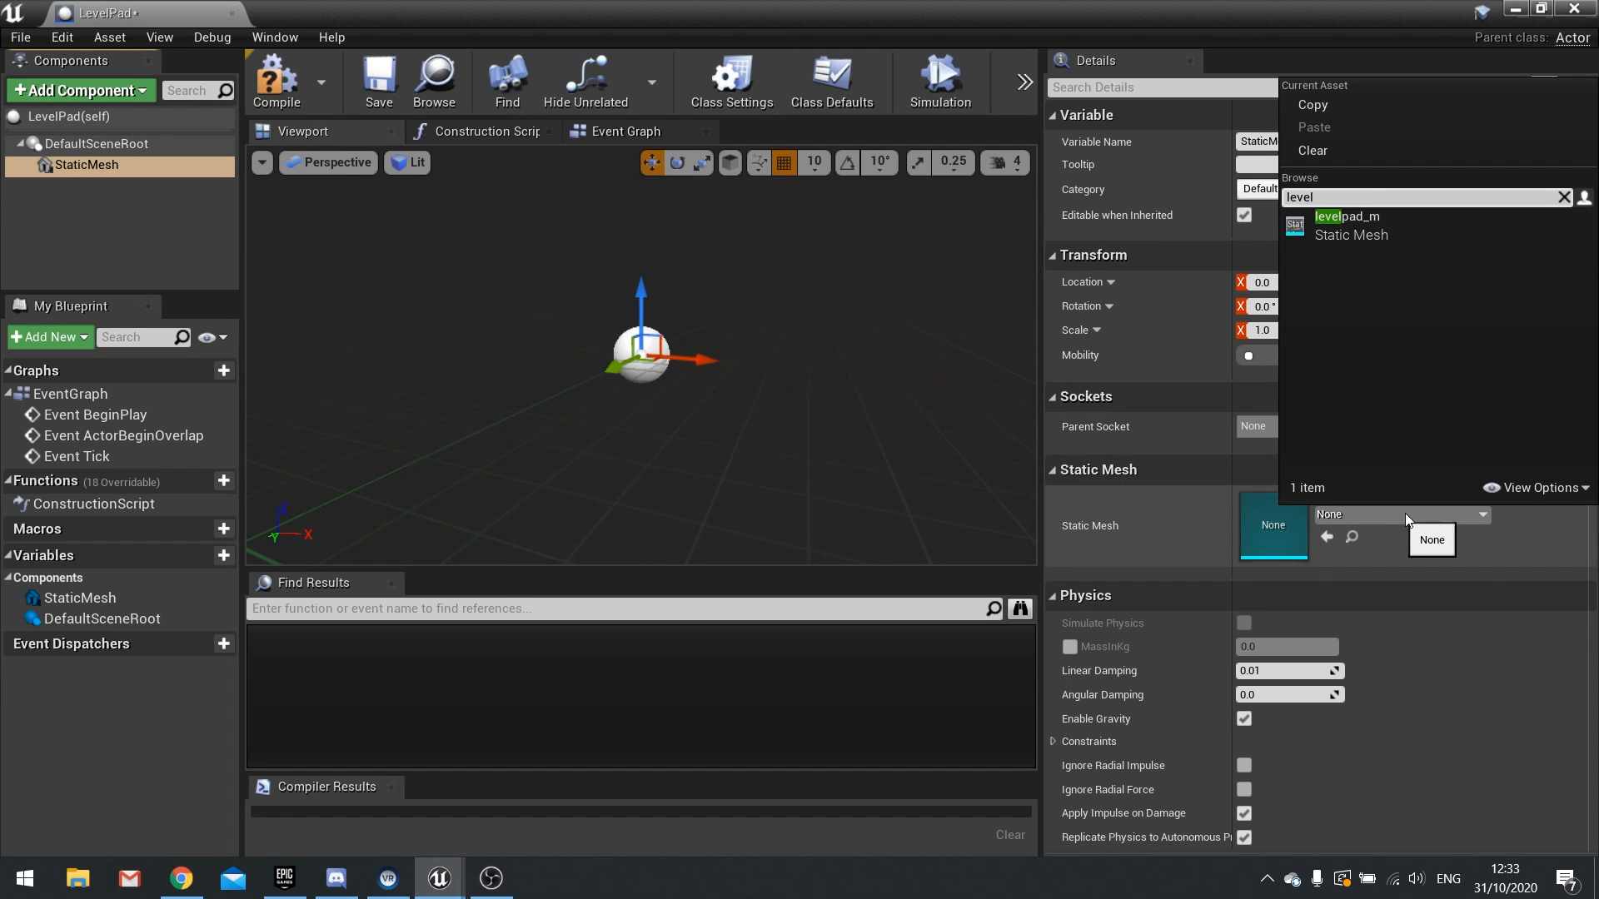
{"action": "left_click", "coordinate": [1387, 220]}
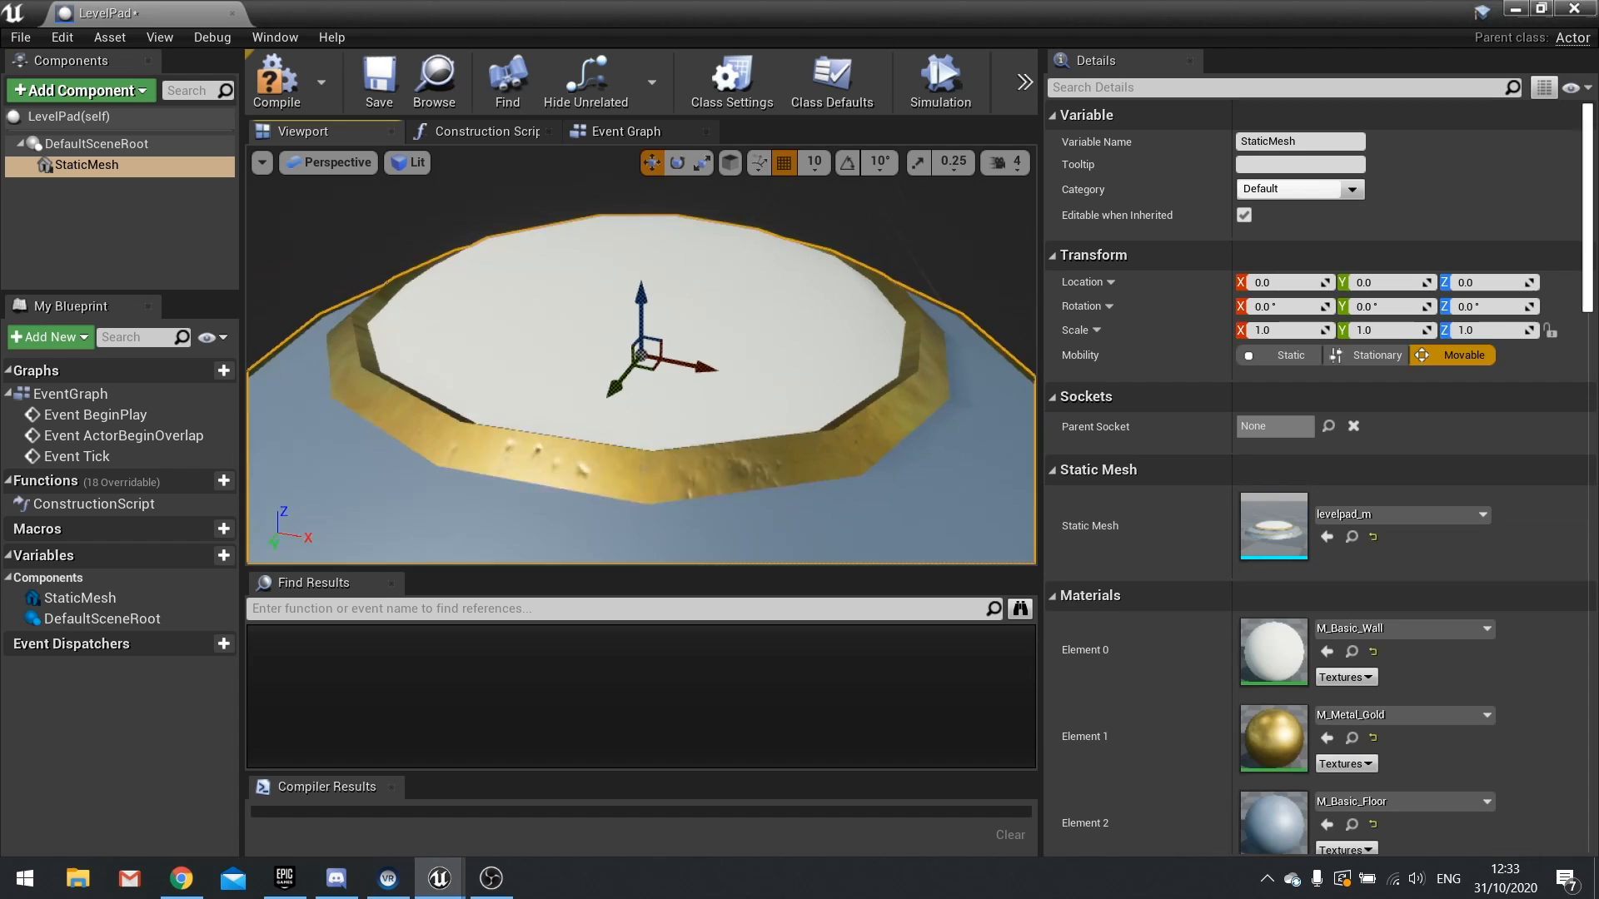
{"action": "scroll", "coordinate": [731, 422], "scroll_direction": "up", "scroll_amount": 3}
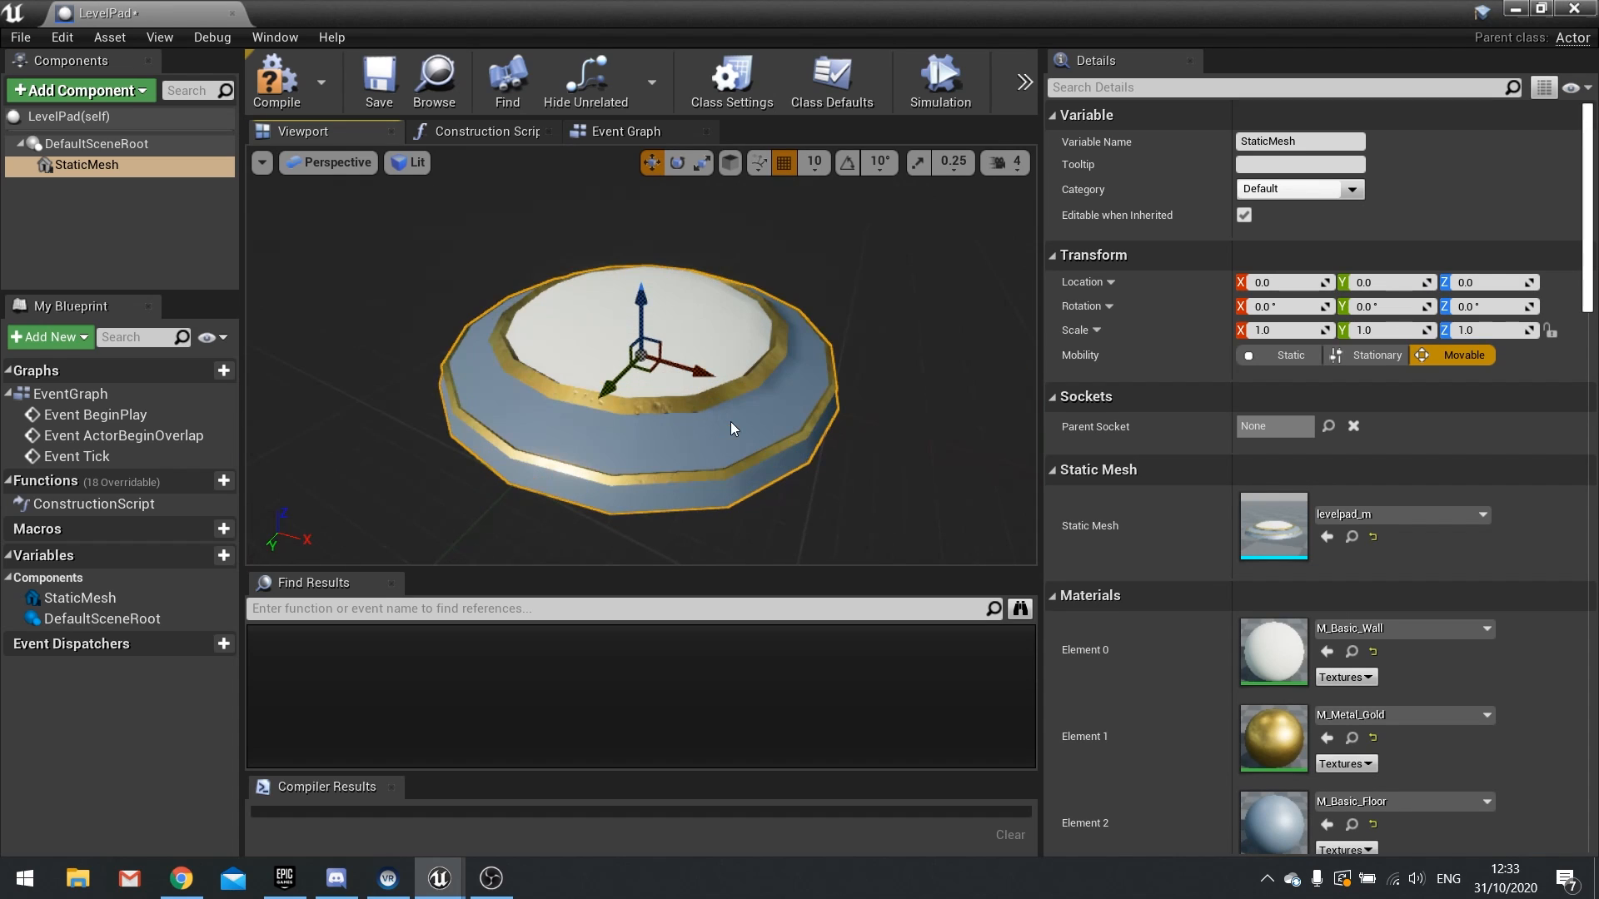
Step: Compile and save the LevelPad Blueprint and return to the level
{"action": "left_click", "coordinate": [263, 77]}
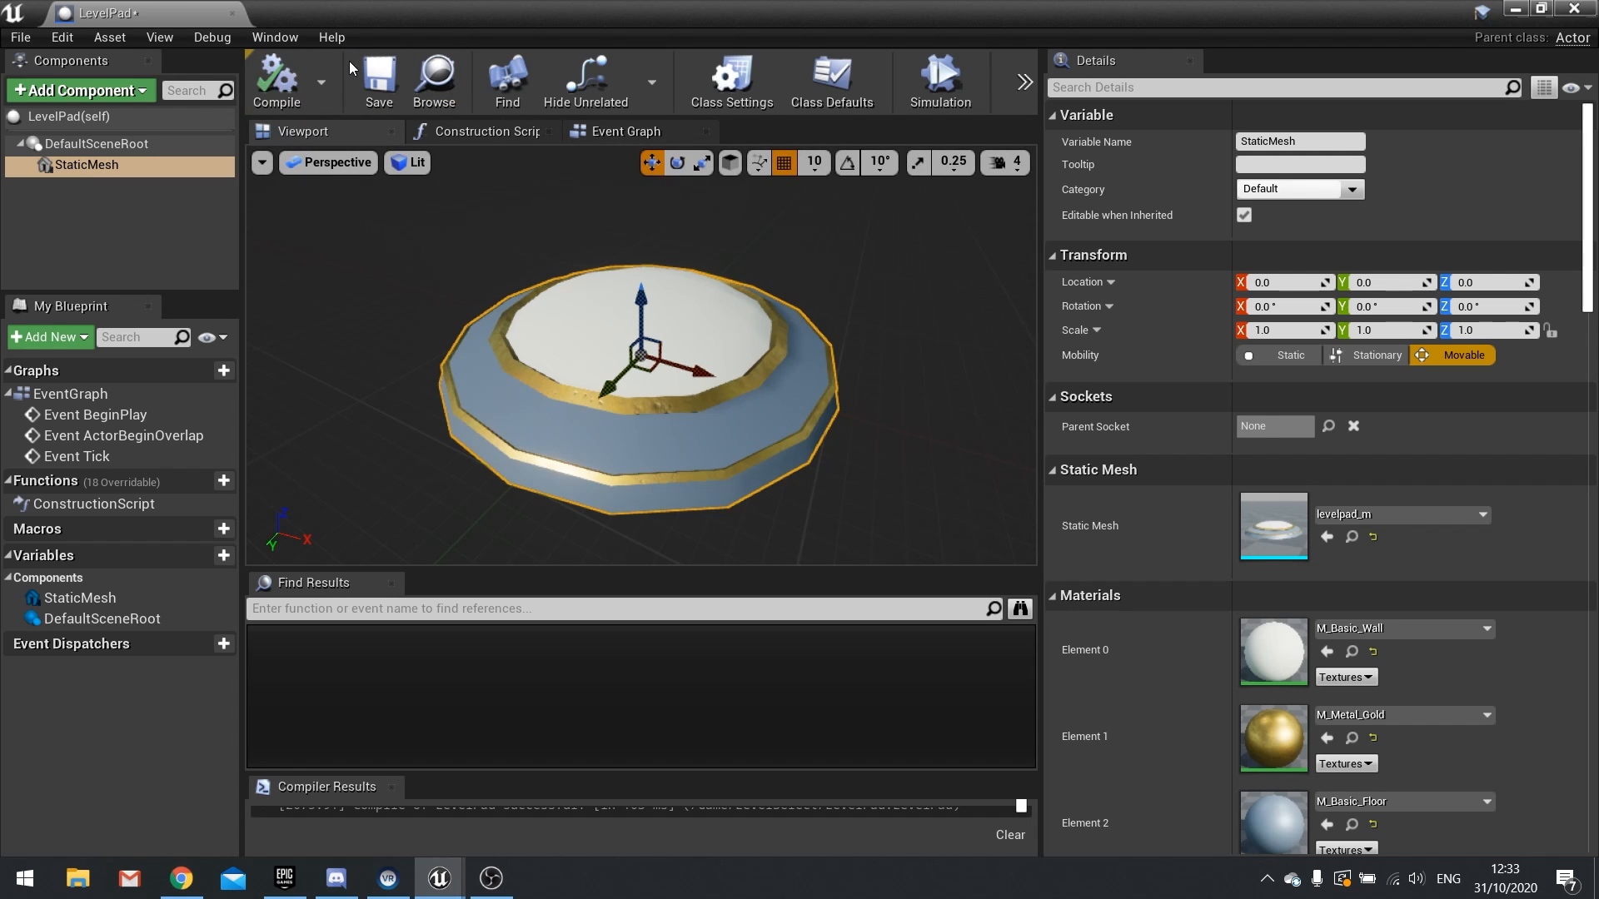
{"action": "left_click", "coordinate": [380, 84]}
{"action": "left_click", "coordinate": [1578, 10]}
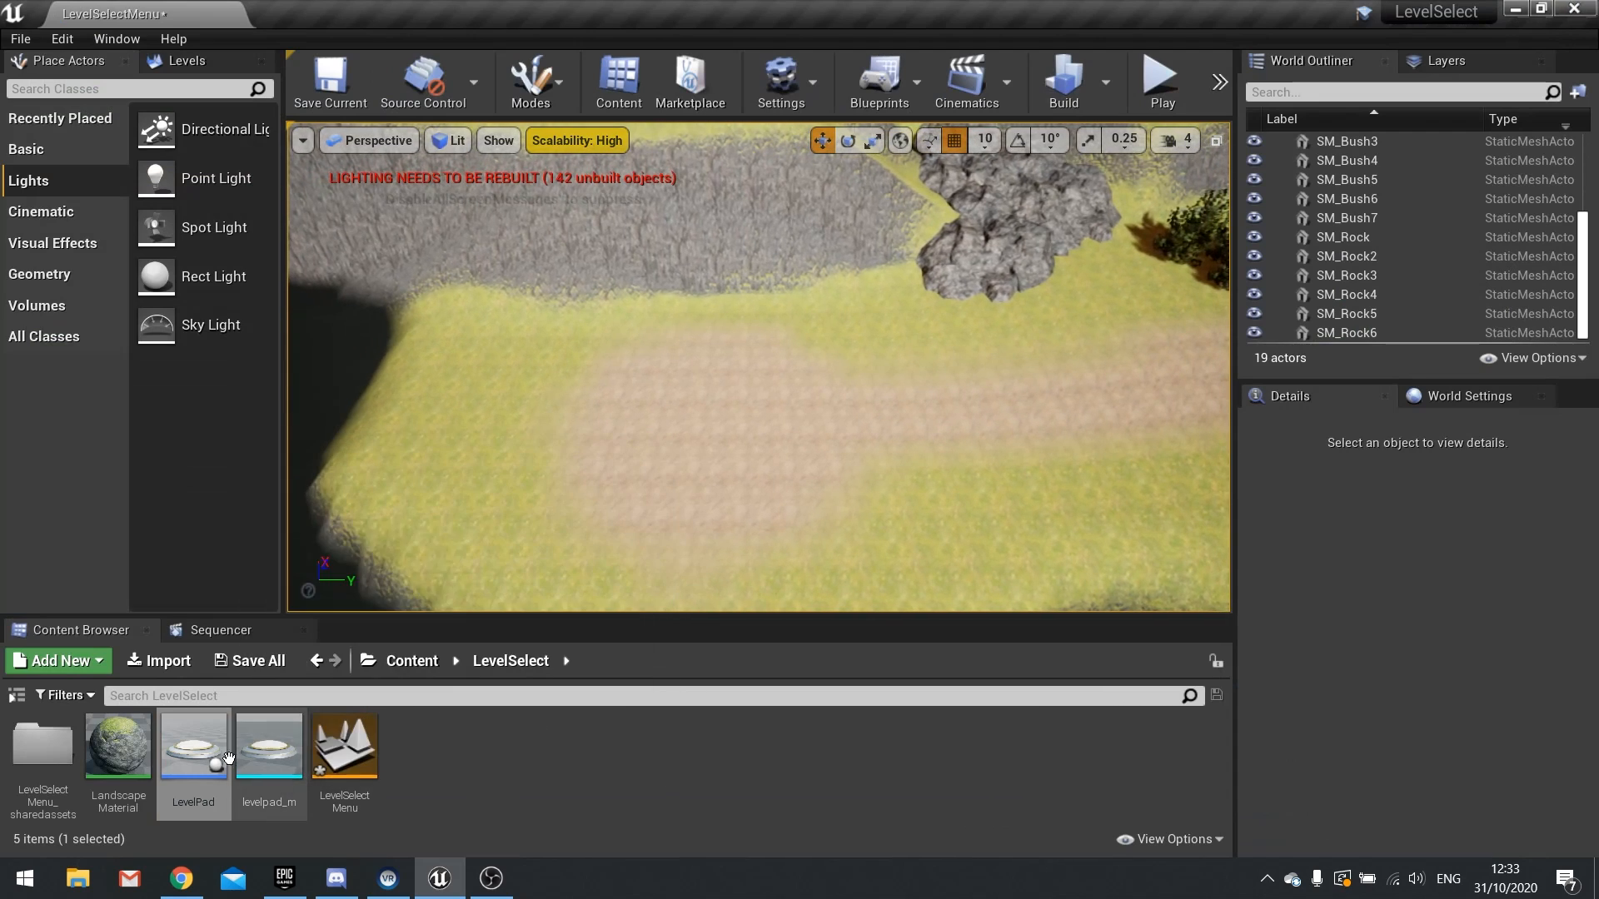
Step: Place five LevelPad actors on the landscape's dirt clearings, from the starting clearing along the path to the far walled end
{"action": "left_click_drag", "start_coordinate": [194, 749], "coordinate": [696, 425]}
{"action": "right_click_drag", "start_coordinate": [696, 425], "coordinate": [782, 392]}
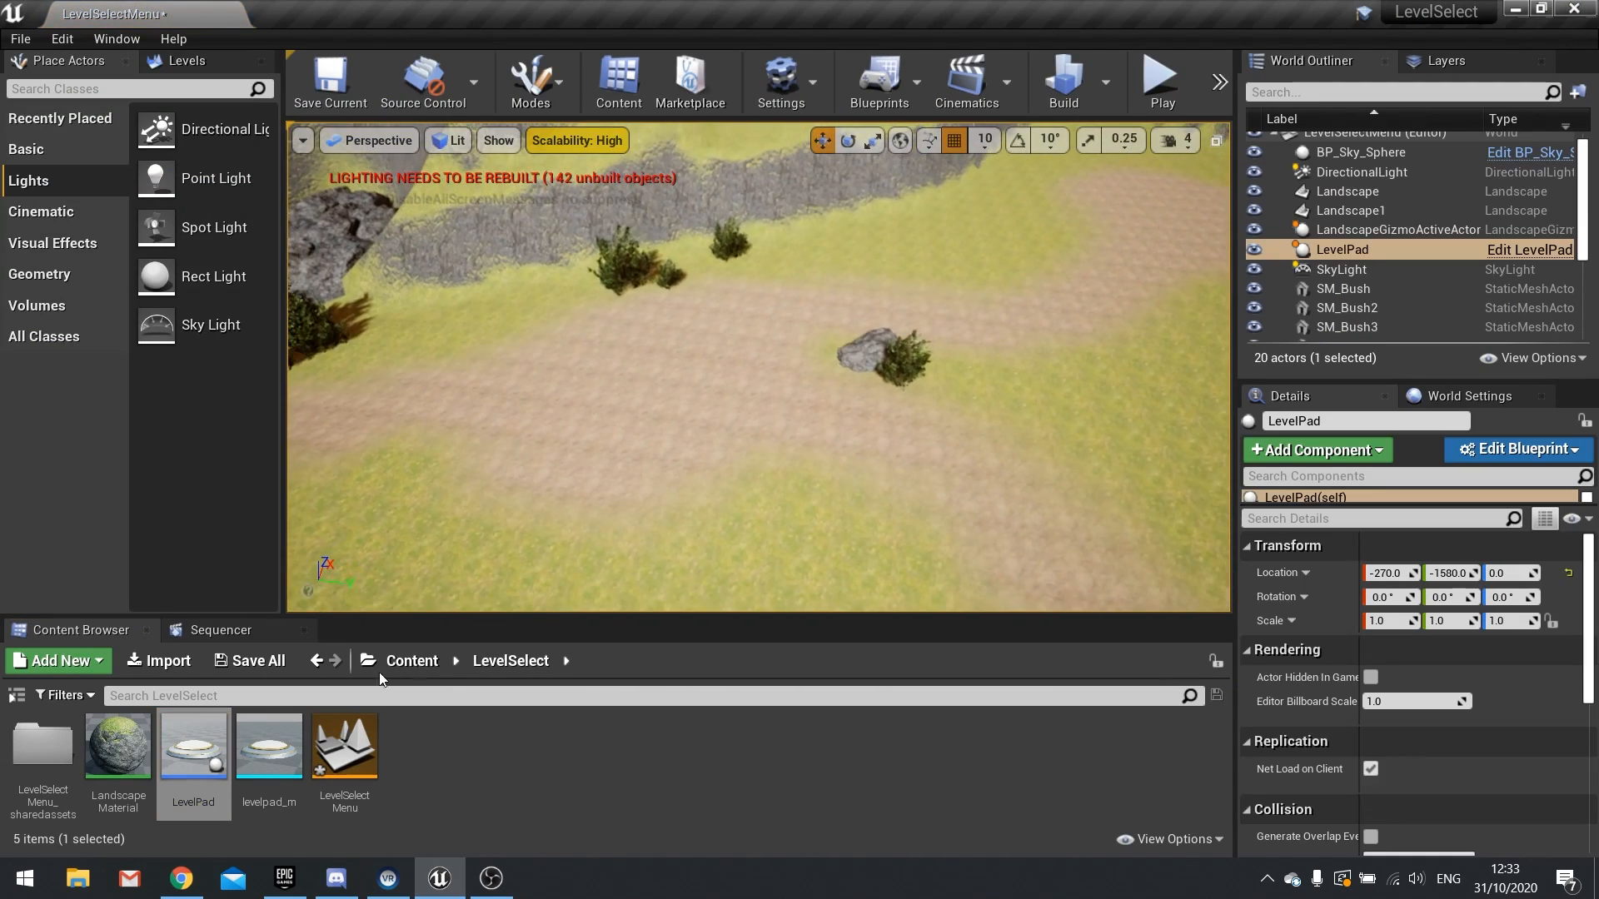
{"action": "left_click_drag", "start_coordinate": [193, 750], "coordinate": [750, 425]}
{"action": "right_click_drag", "start_coordinate": [750, 424], "coordinate": [832, 433]}
{"action": "left_click_drag", "start_coordinate": [187, 739], "coordinate": [774, 403]}
{"action": "right_click_drag", "start_coordinate": [775, 403], "coordinate": [820, 367]}
{"action": "left_click_drag", "start_coordinate": [193, 749], "coordinate": [765, 438]}
{"action": "right_click_drag", "start_coordinate": [765, 439], "coordinate": [791, 333]}
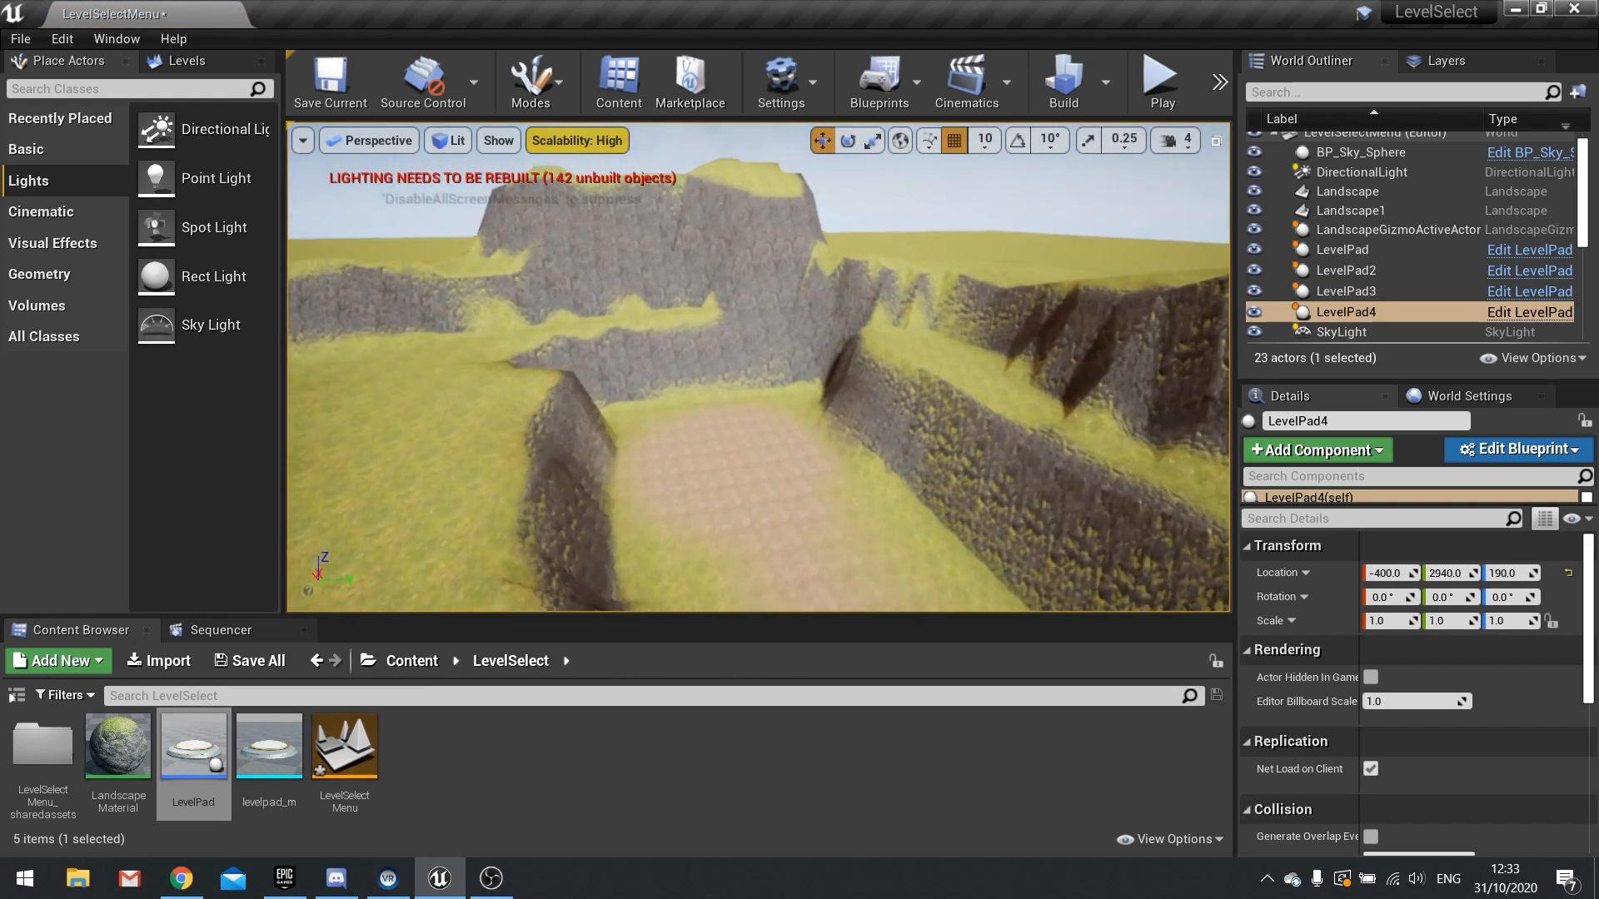
{"action": "left_click_drag", "start_coordinate": [198, 752], "coordinate": [646, 531]}
{"action": "left_click_drag", "start_coordinate": [646, 531], "coordinate": [699, 462]}
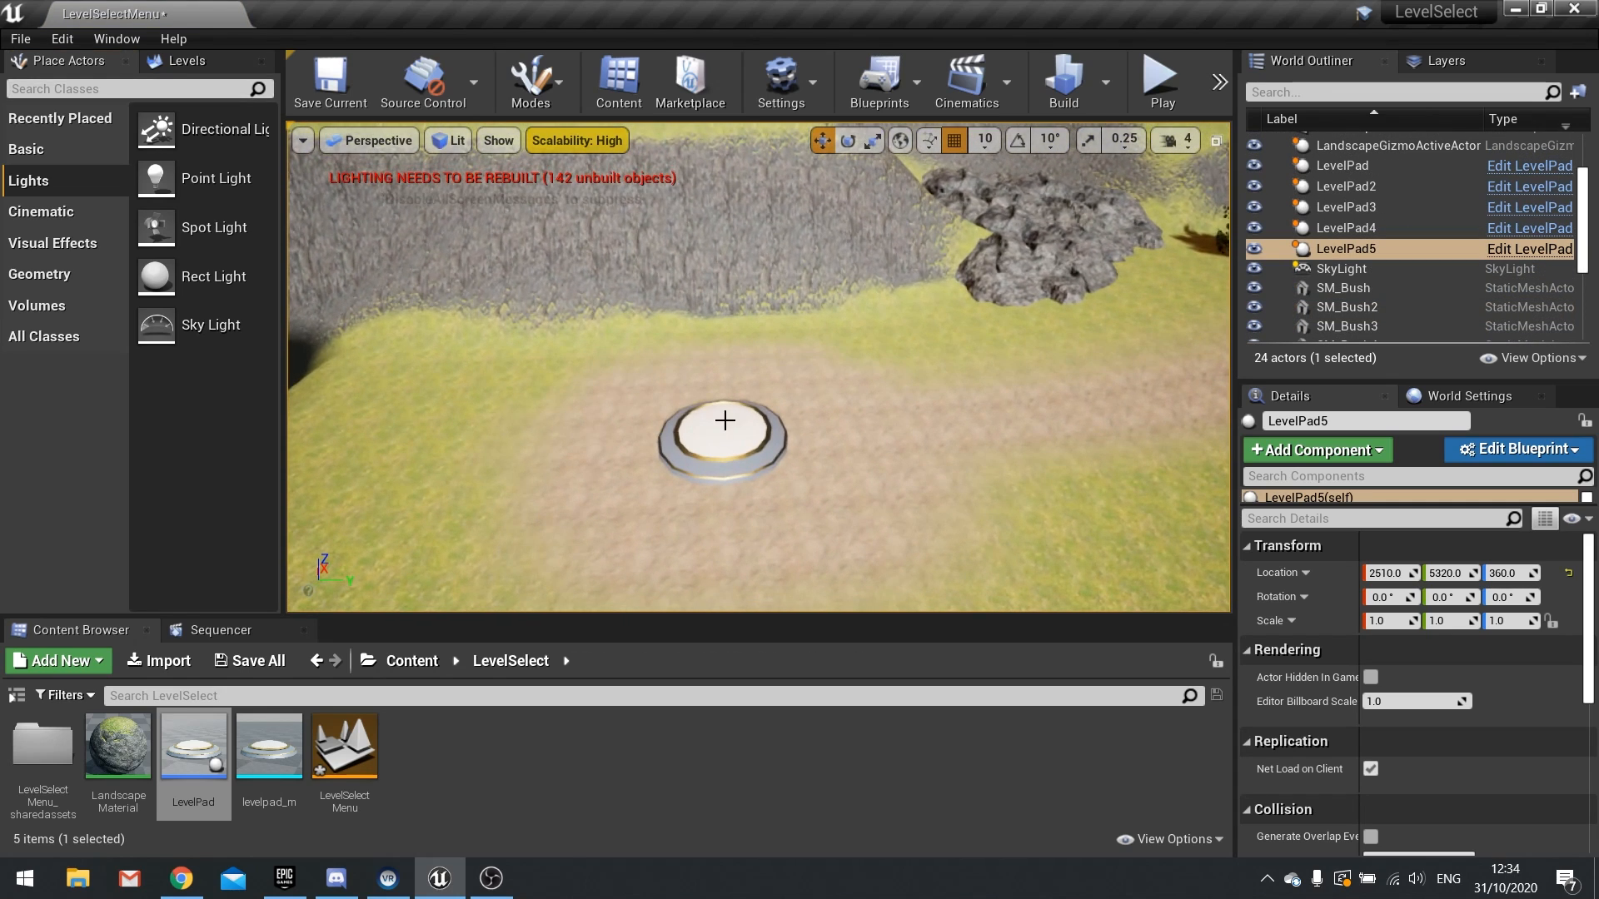
{"action": "right_click_drag", "start_coordinate": [732, 422], "coordinate": [945, 375]}
{"action": "right_click_drag", "start_coordinate": [810, 446], "coordinate": [662, 384]}
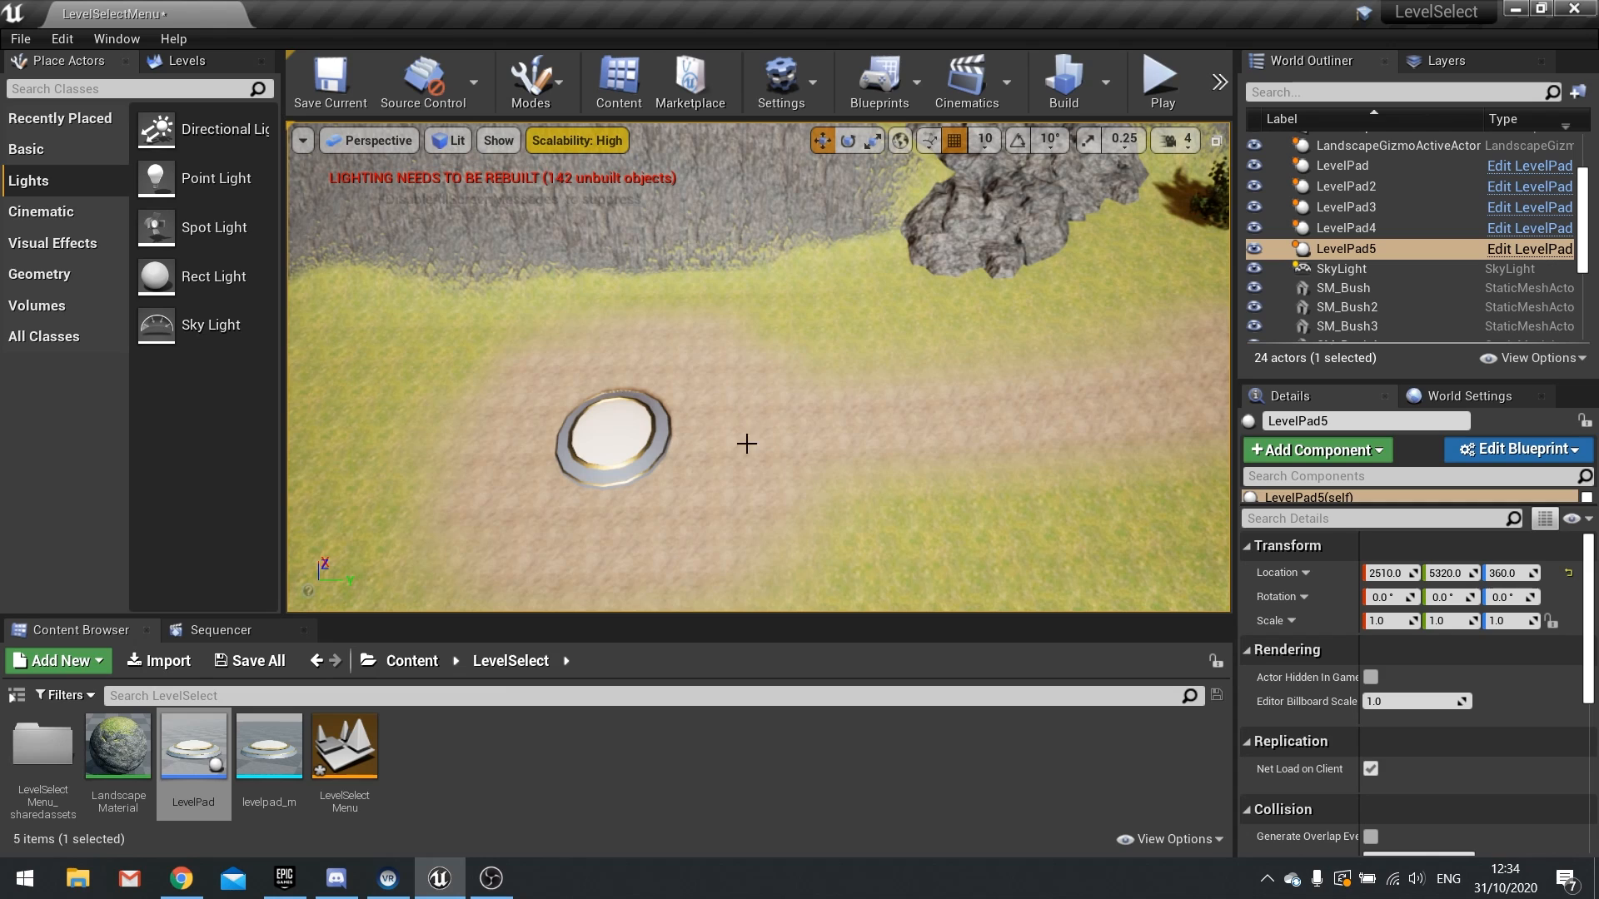
Step: Create an Actor Blueprint class named LevelPath in the LevelSelect folder
{"action": "left_click", "coordinate": [88, 663]}
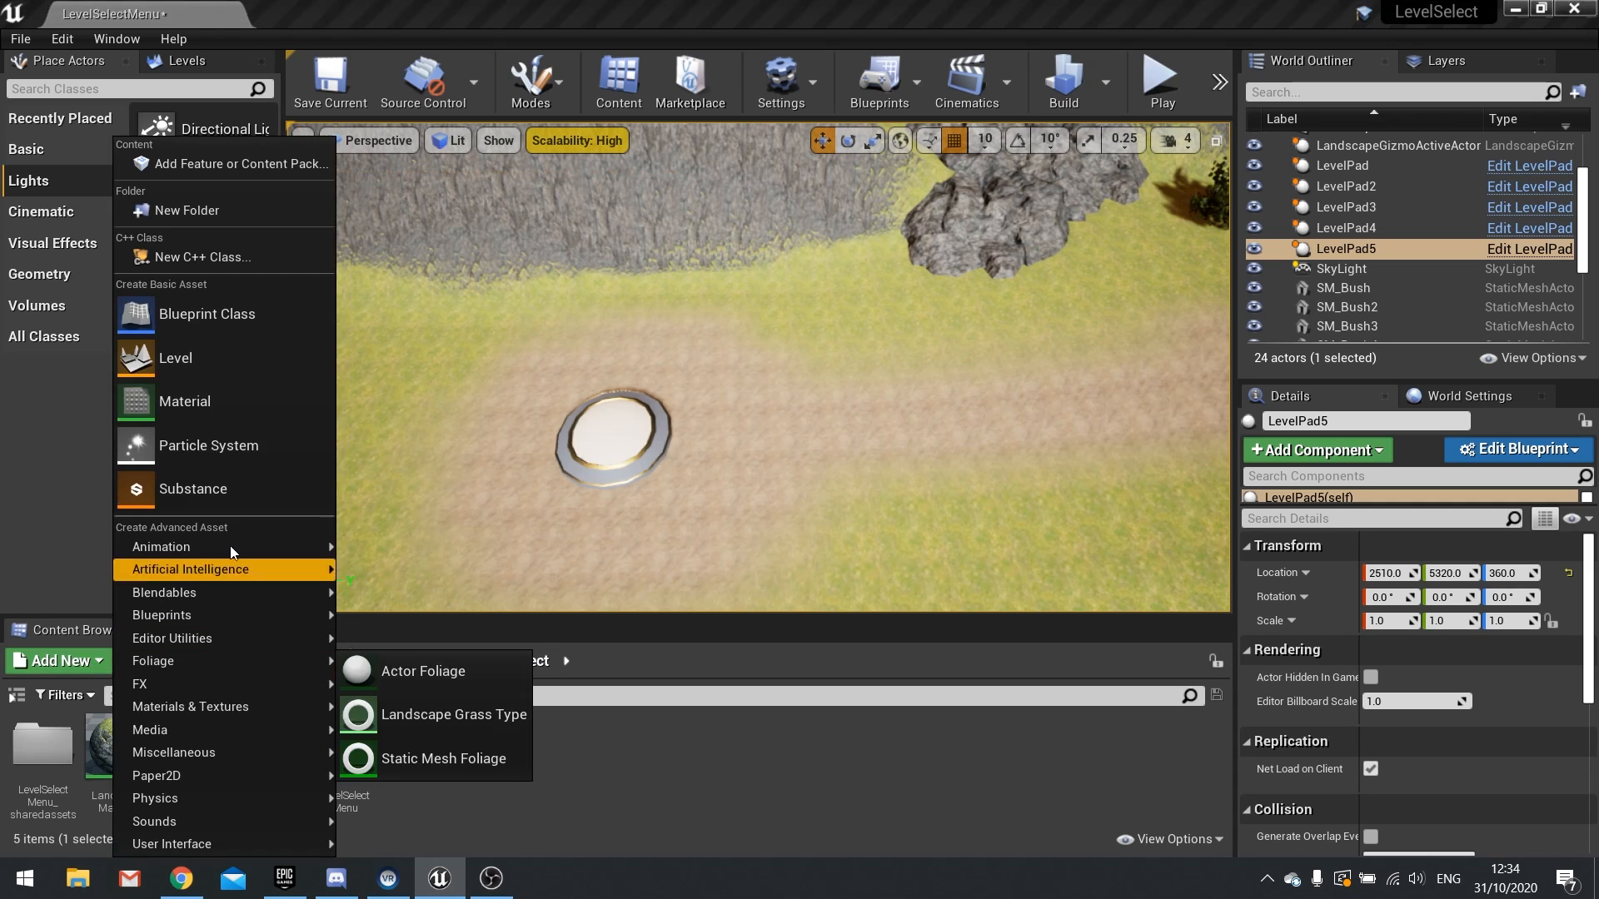
{"action": "left_click", "coordinate": [217, 318]}
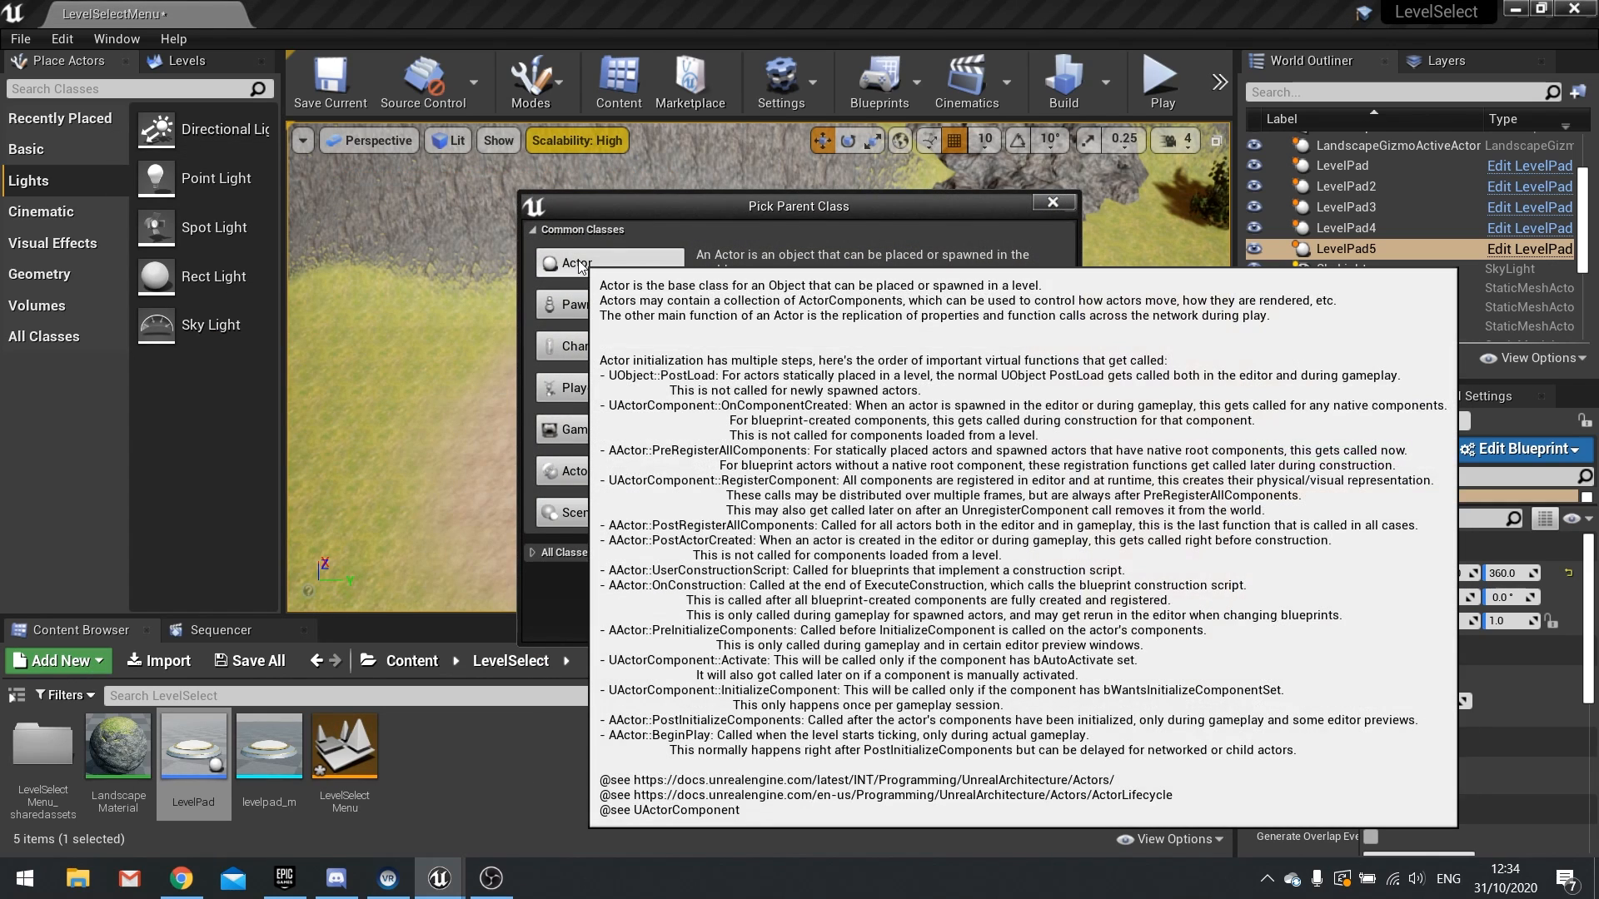
{"action": "left_click", "coordinate": [579, 262]}
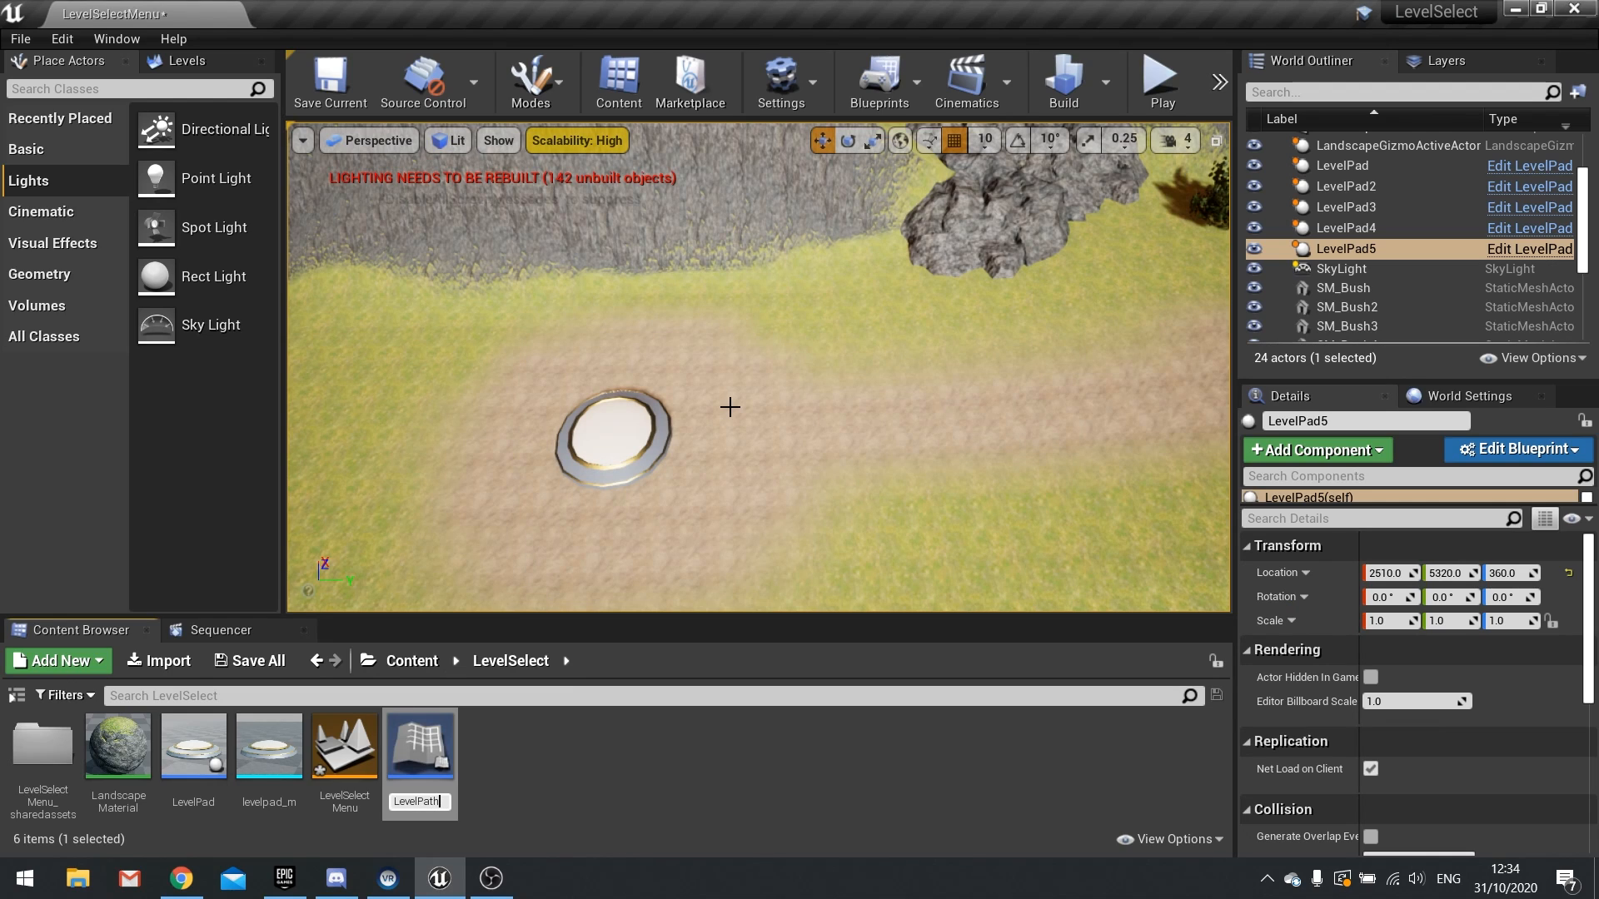
{"action": "key", "text": "Return"}
Step: Add a Spline component to the LevelPath Blueprint, compile it and return to the level
{"action": "double_click", "coordinate": [344, 749]}
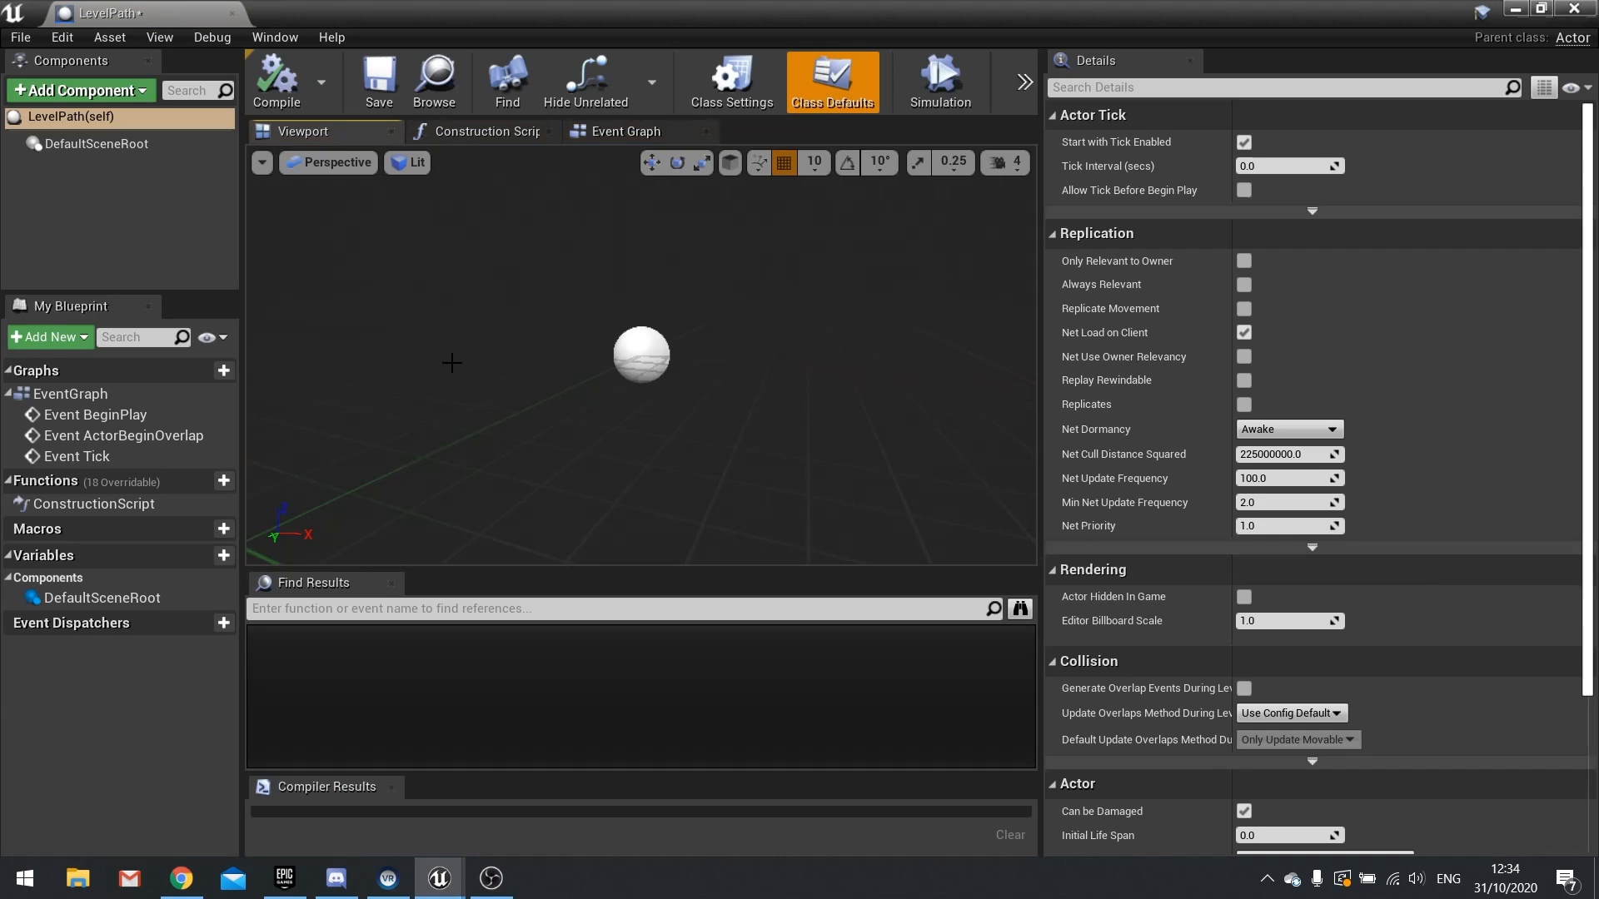
{"action": "left_click", "coordinate": [121, 93]}
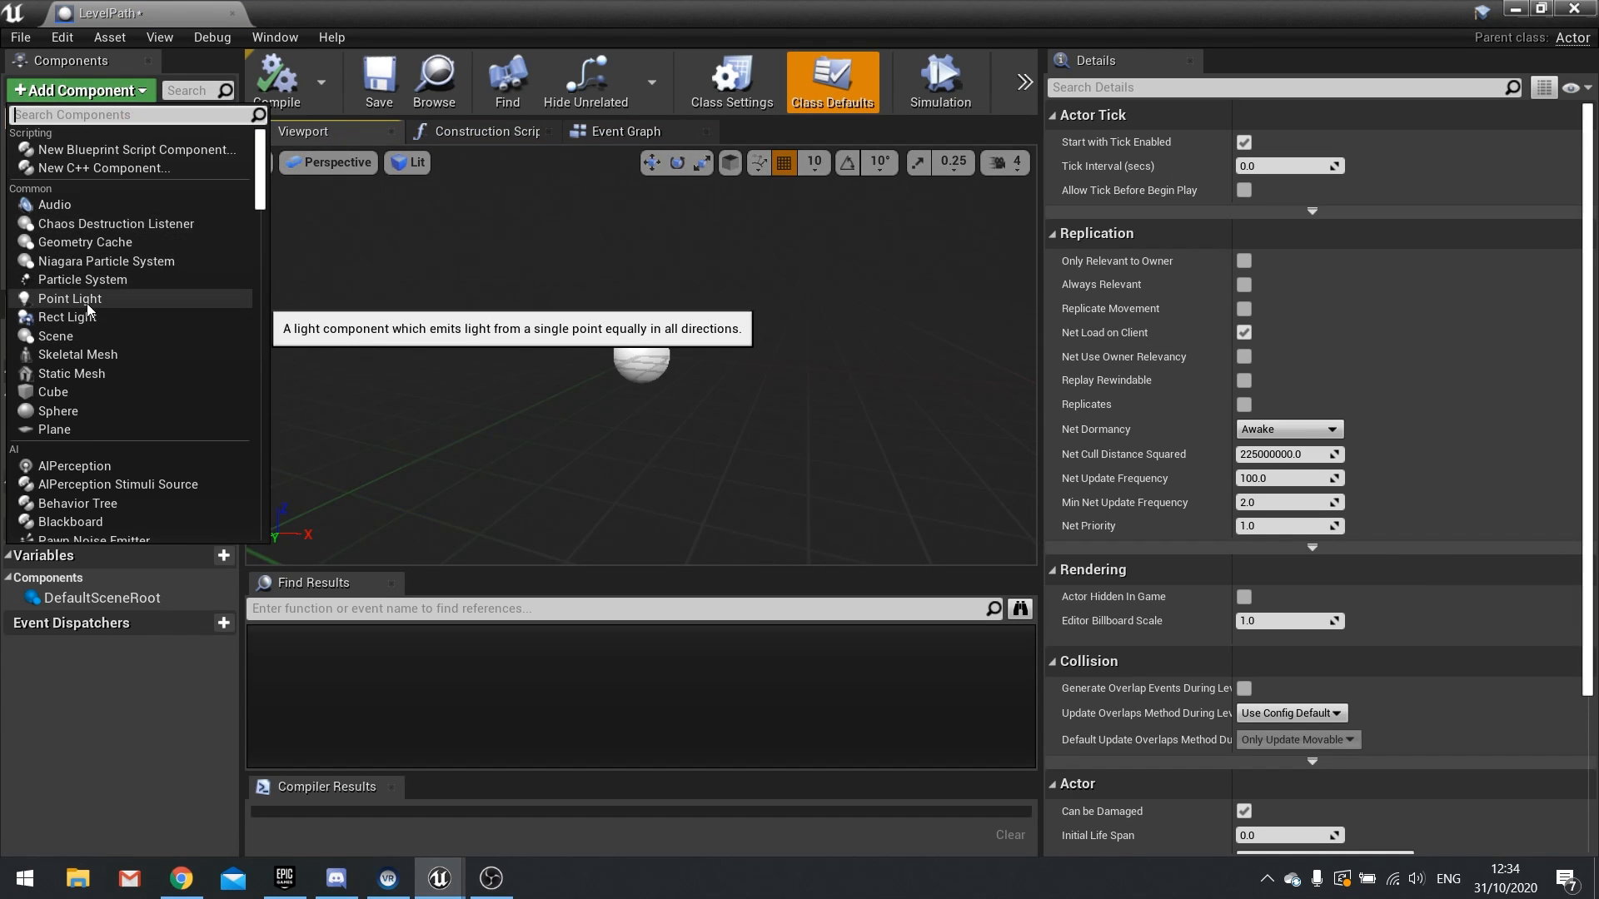
{"action": "type", "text": "splin"}
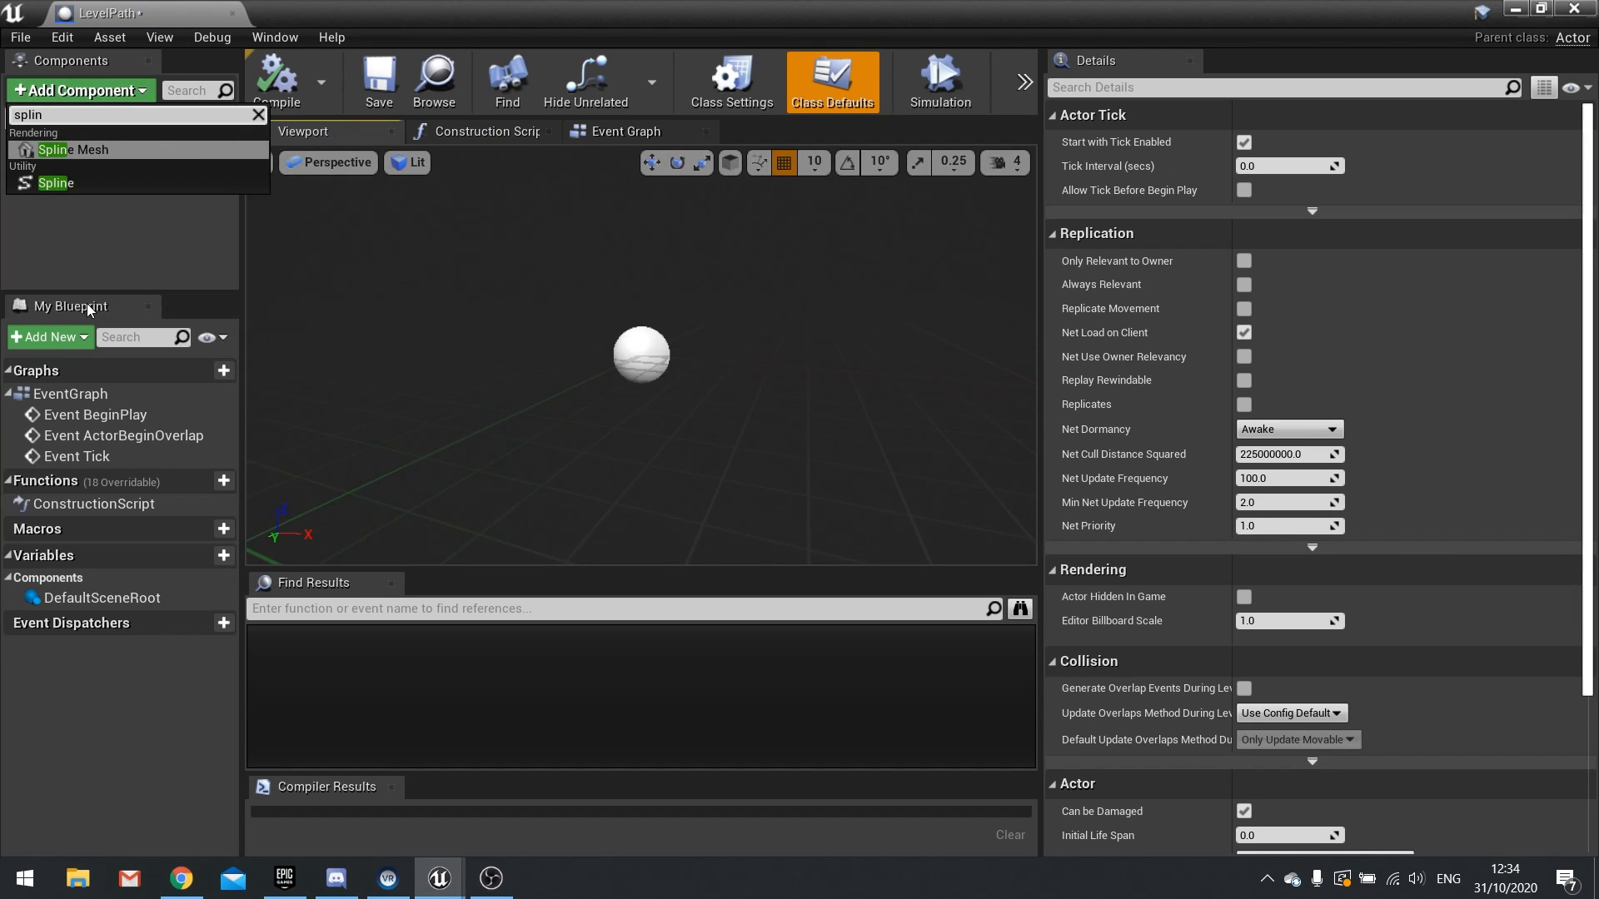
{"action": "left_click", "coordinate": [55, 181]}
{"action": "key", "text": "Return"}
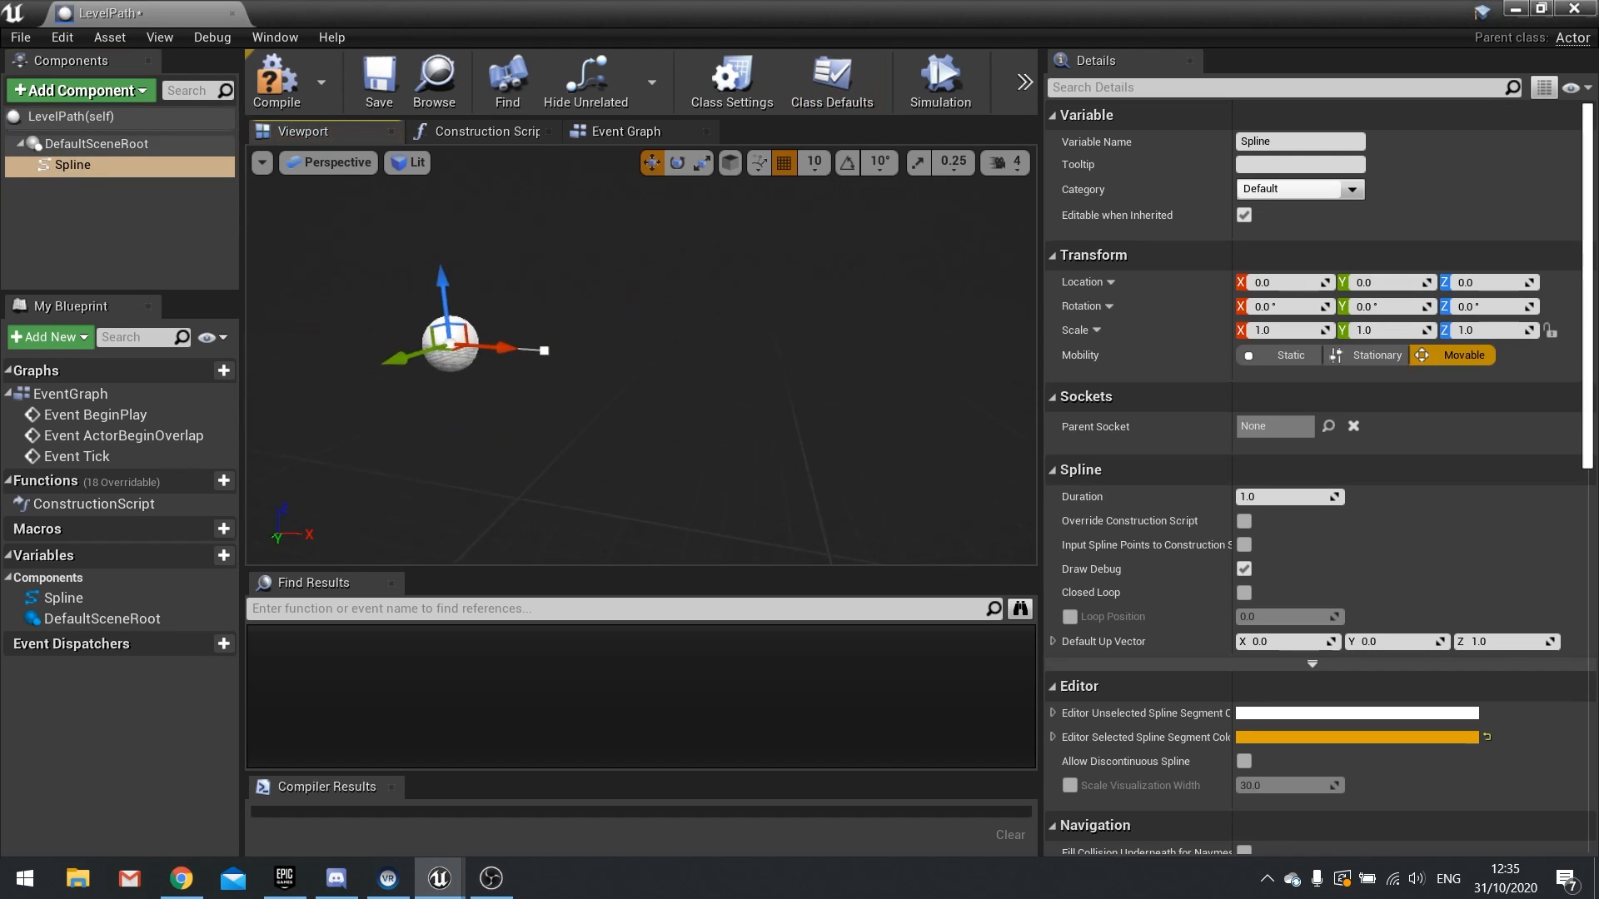
{"action": "left_click", "coordinate": [273, 75]}
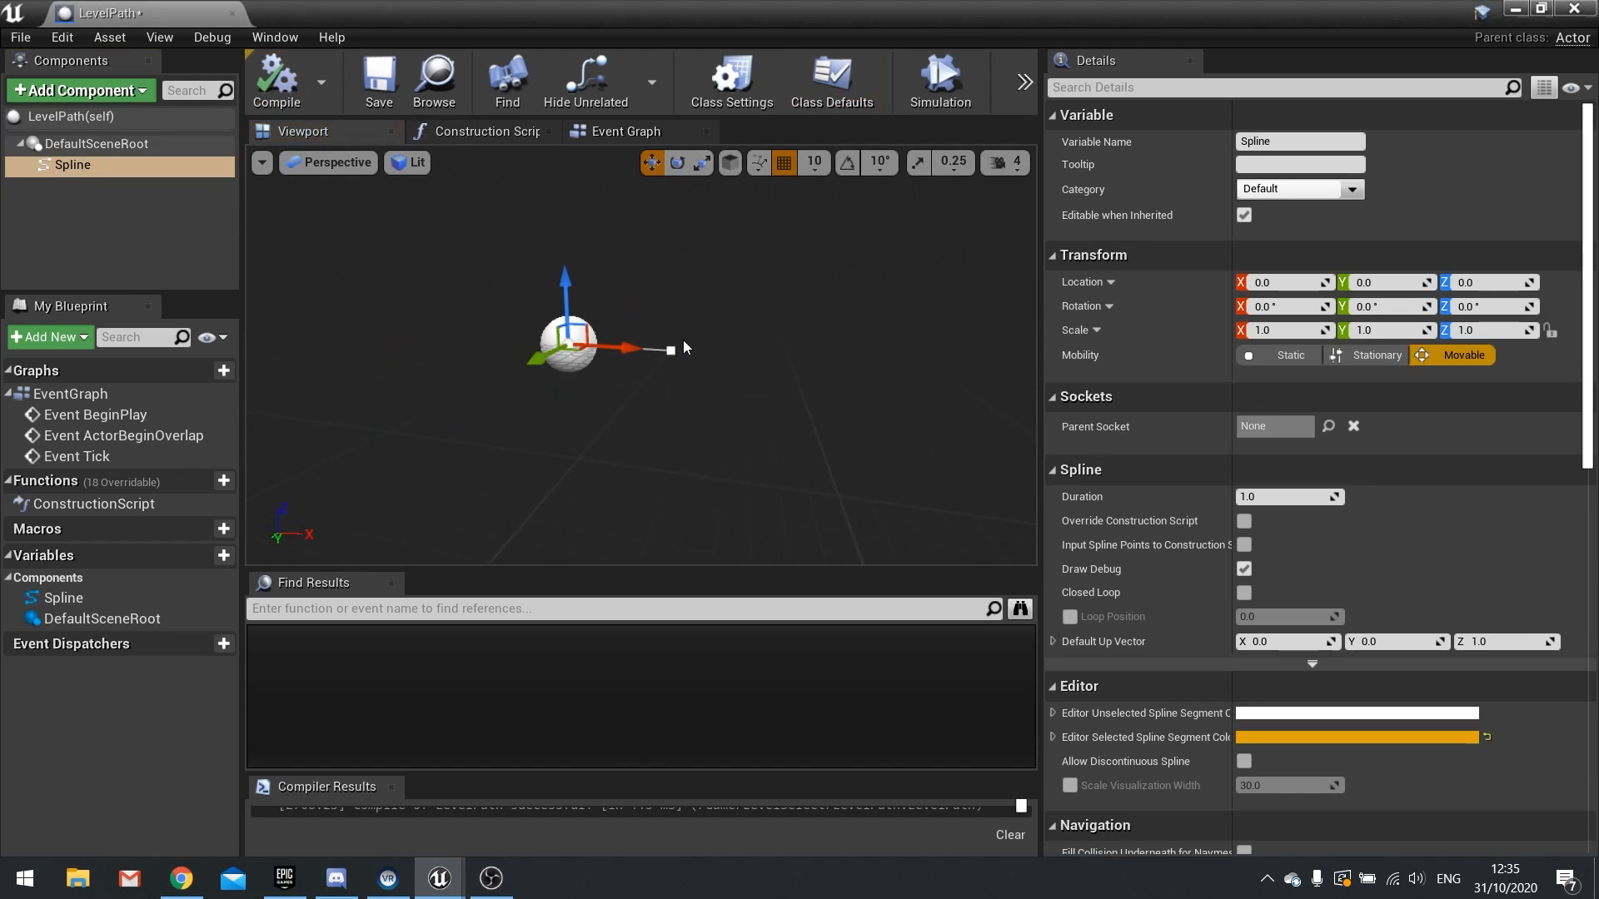
{"action": "left_click", "coordinate": [1573, 8]}
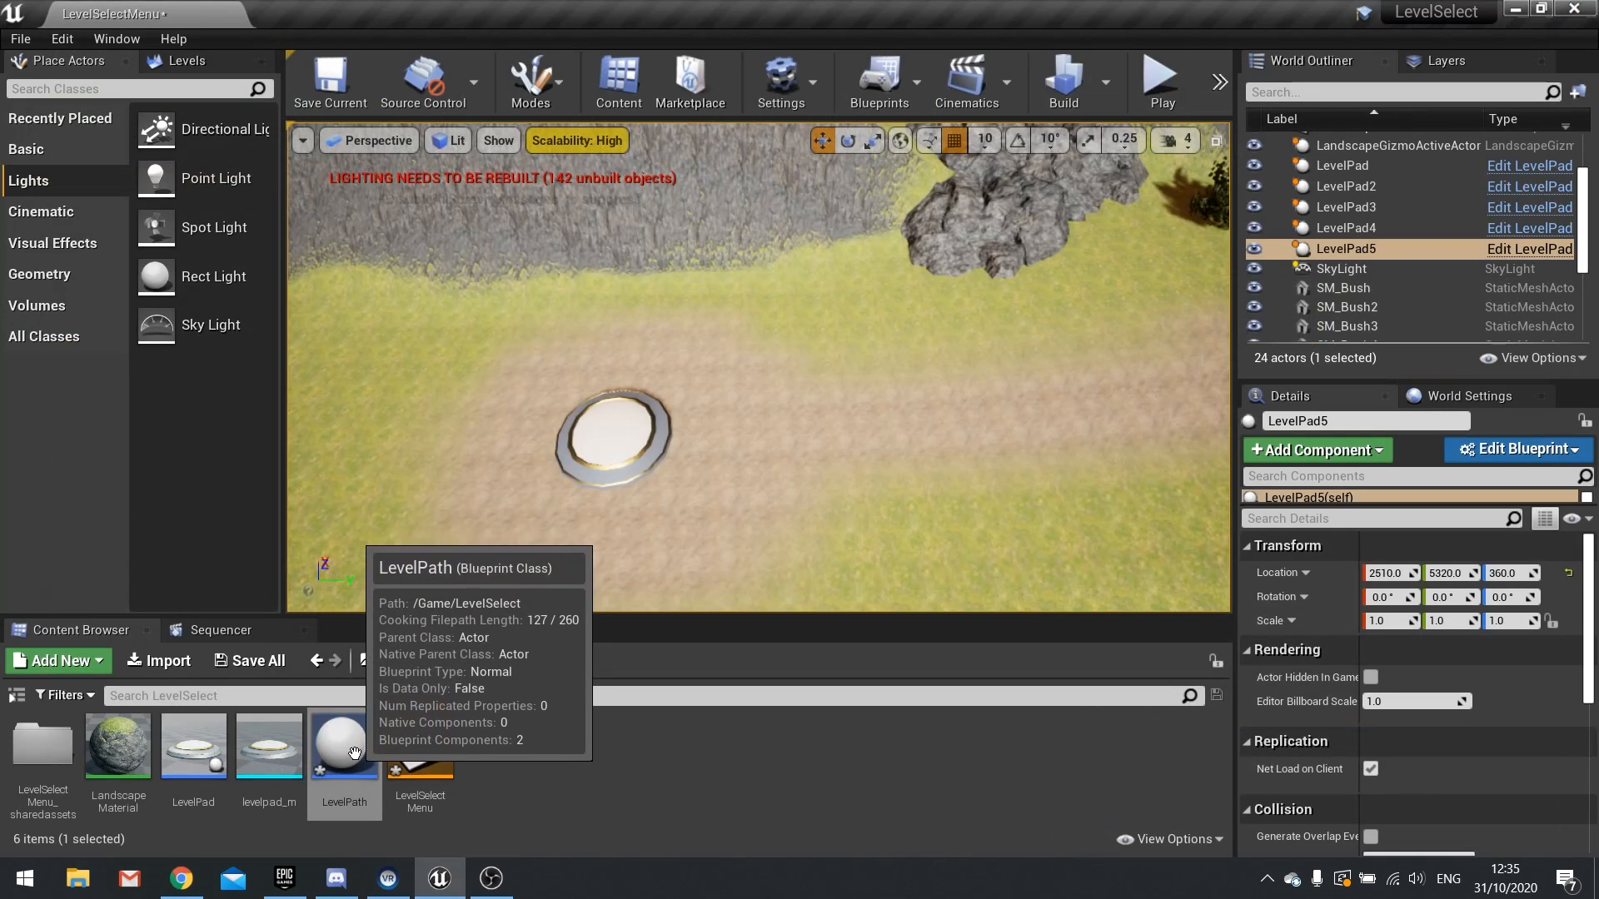
Step: Place a LevelPath actor on the first level pad and rotate it about 89° around Z so the spline follows the path
{"action": "left_click_drag", "start_coordinate": [344, 750], "coordinate": [613, 430]}
{"action": "right_click_drag", "start_coordinate": [615, 430], "coordinate": [580, 444]}
{"action": "key", "text": "w"}
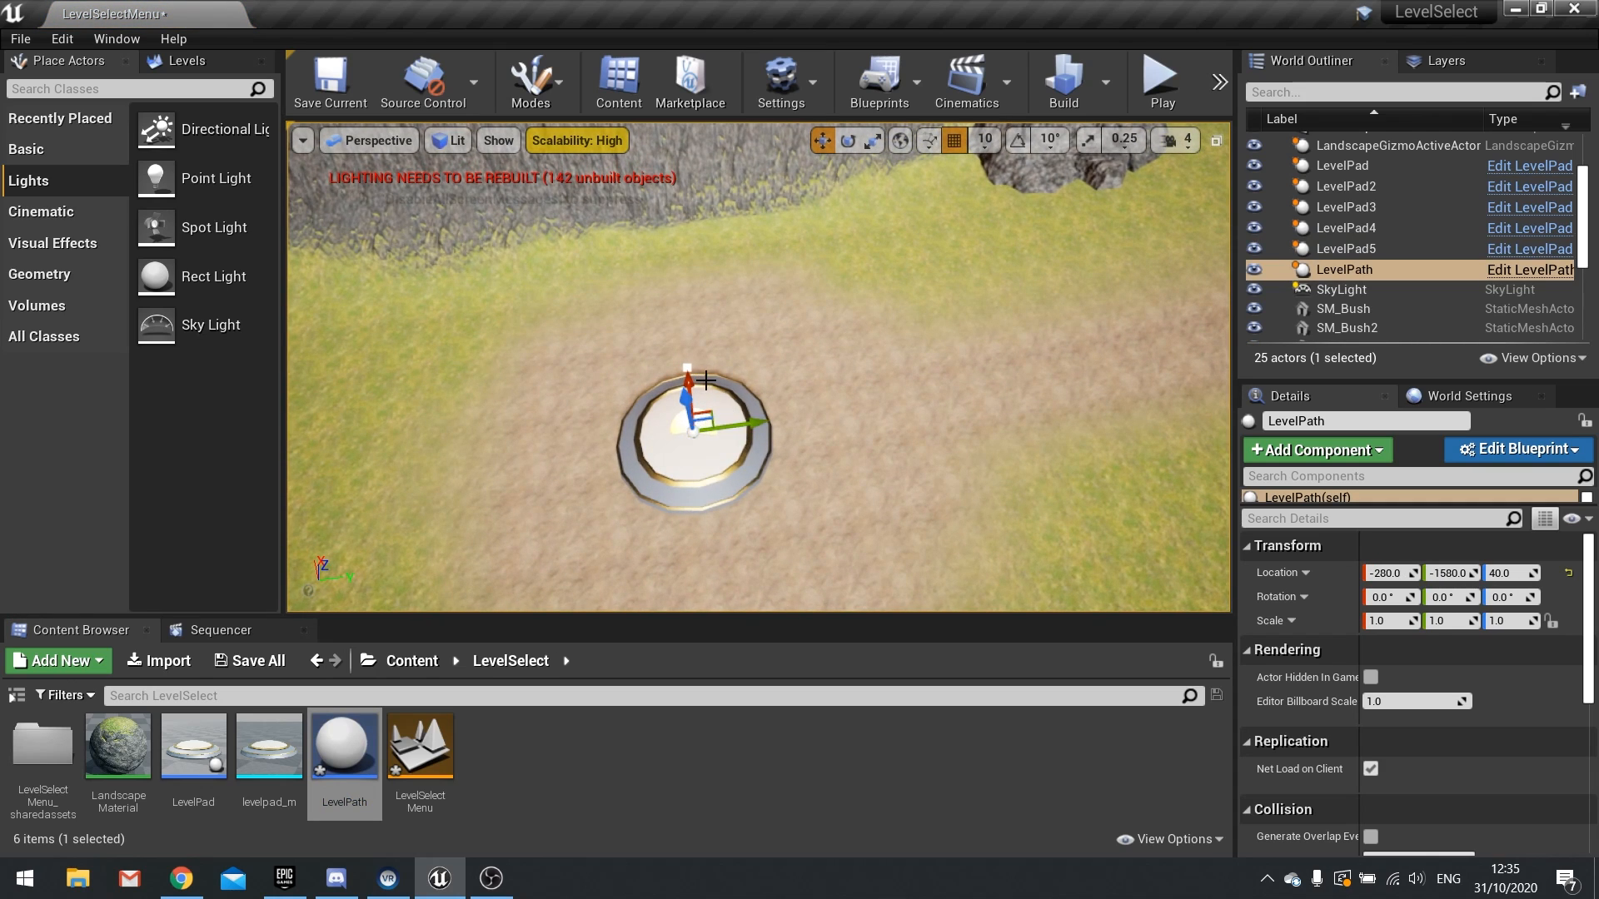
{"action": "key", "text": "e"}
{"action": "left_click_drag", "start_coordinate": [690, 360], "coordinate": [817, 375]}
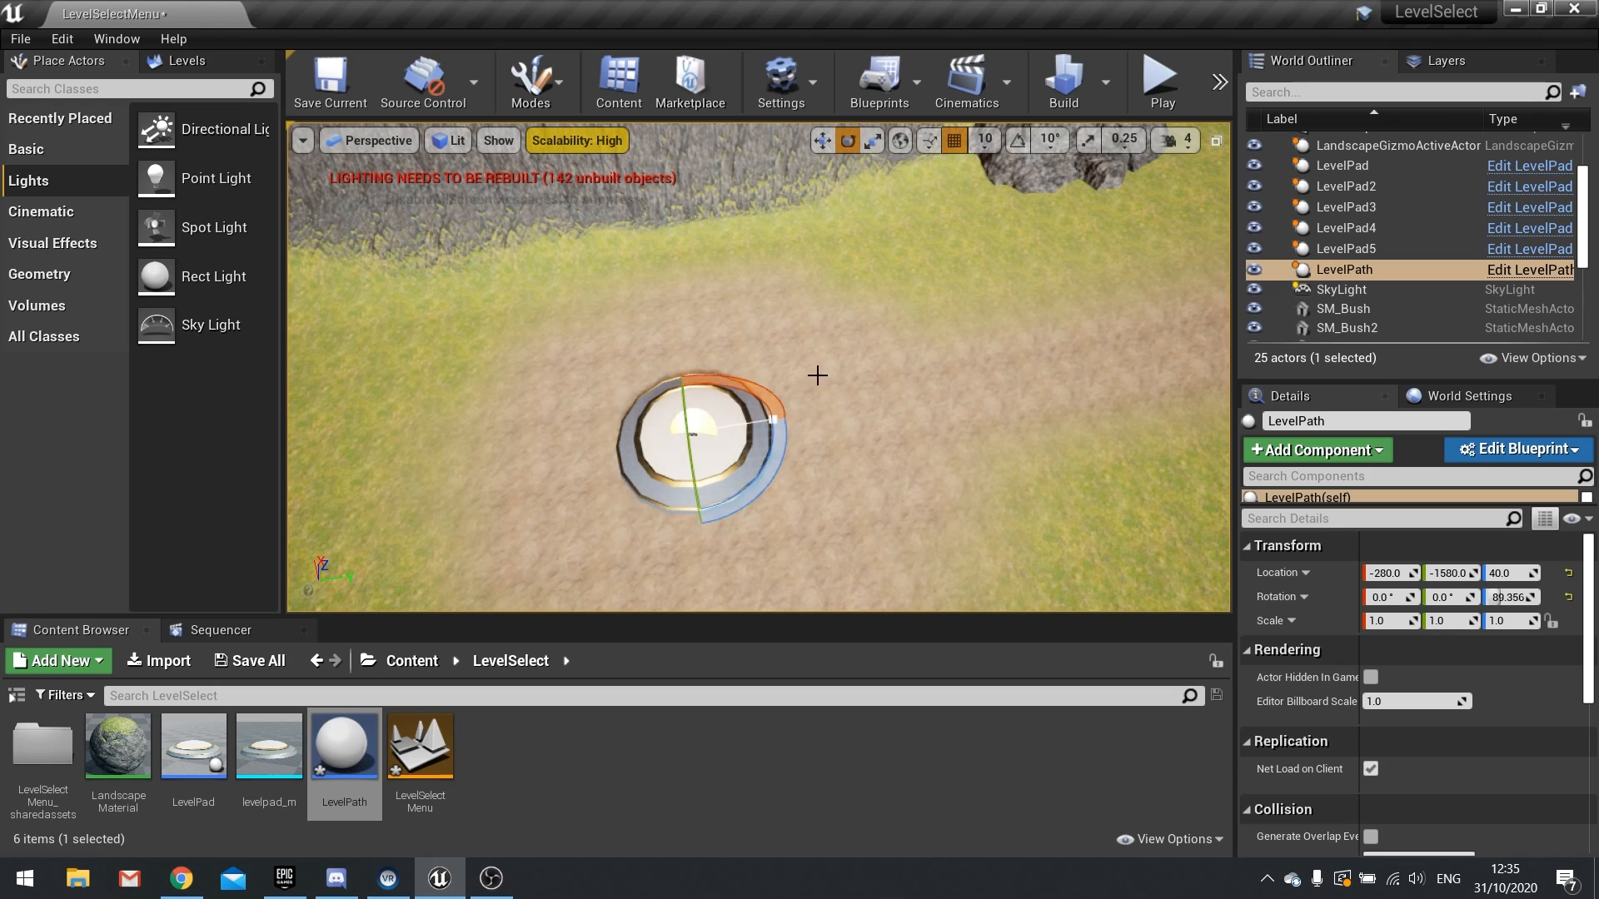
Step: Move the end point of the first LevelPath spline off the starting level pad, out along the dirt path
{"action": "left_click", "coordinate": [775, 417]}
{"action": "key", "text": "w"}
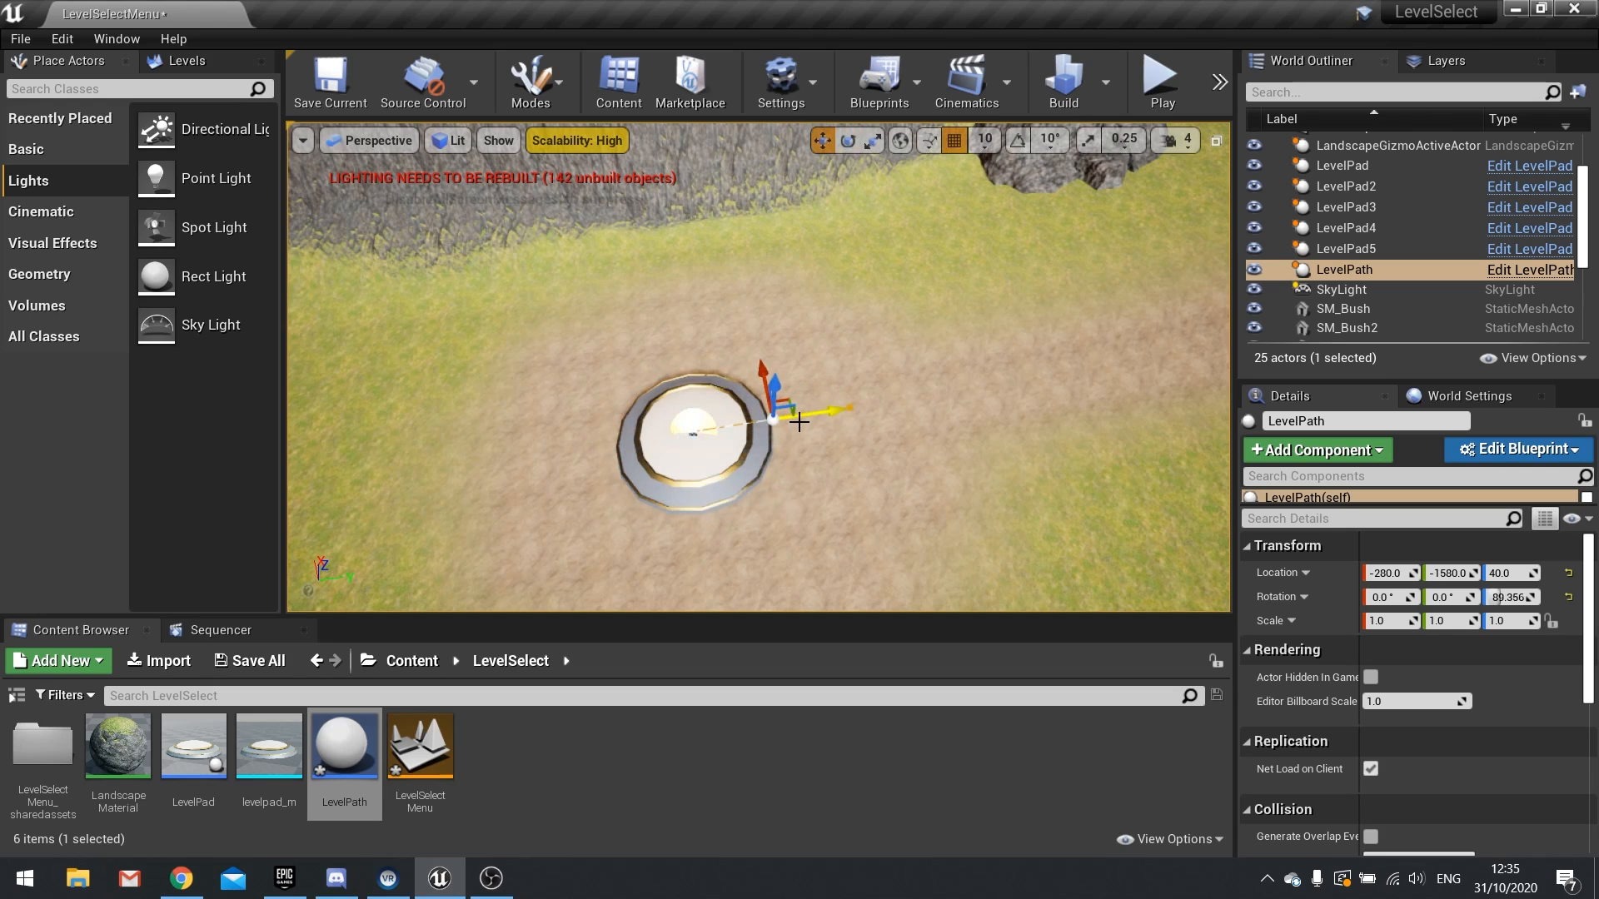
{"action": "left_click_drag", "start_coordinate": [772, 419], "coordinate": [944, 386]}
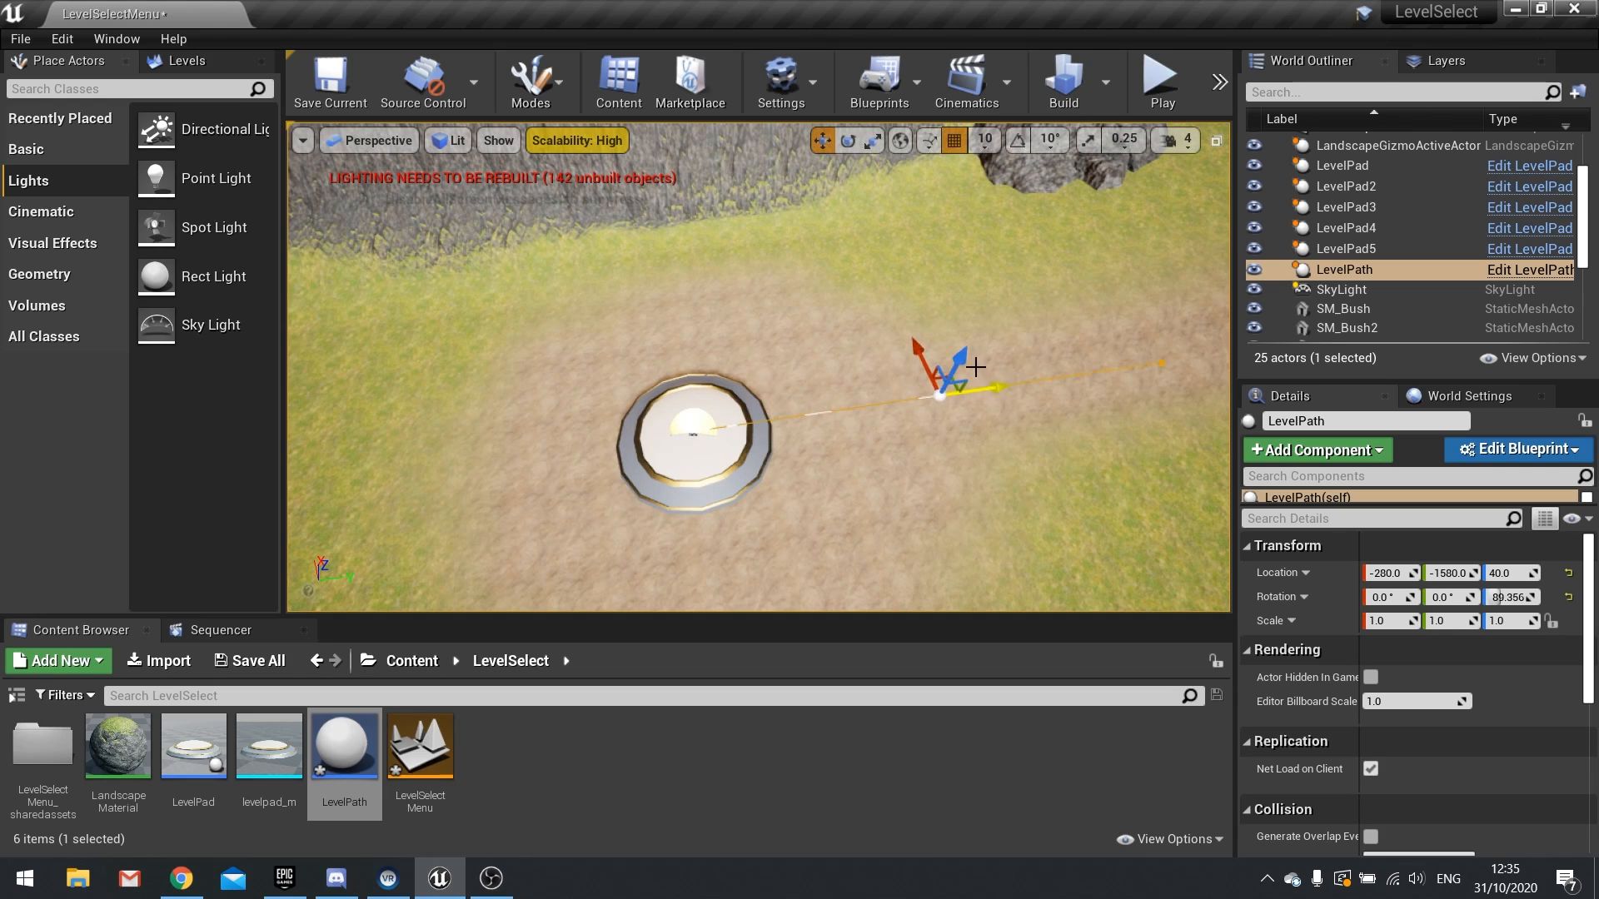
{"action": "key", "text": "w"}
{"action": "right_click_drag", "start_coordinate": [984, 461], "coordinate": [1107, 333]}
{"action": "right_click_drag", "start_coordinate": [704, 250], "coordinate": [704, 384]}
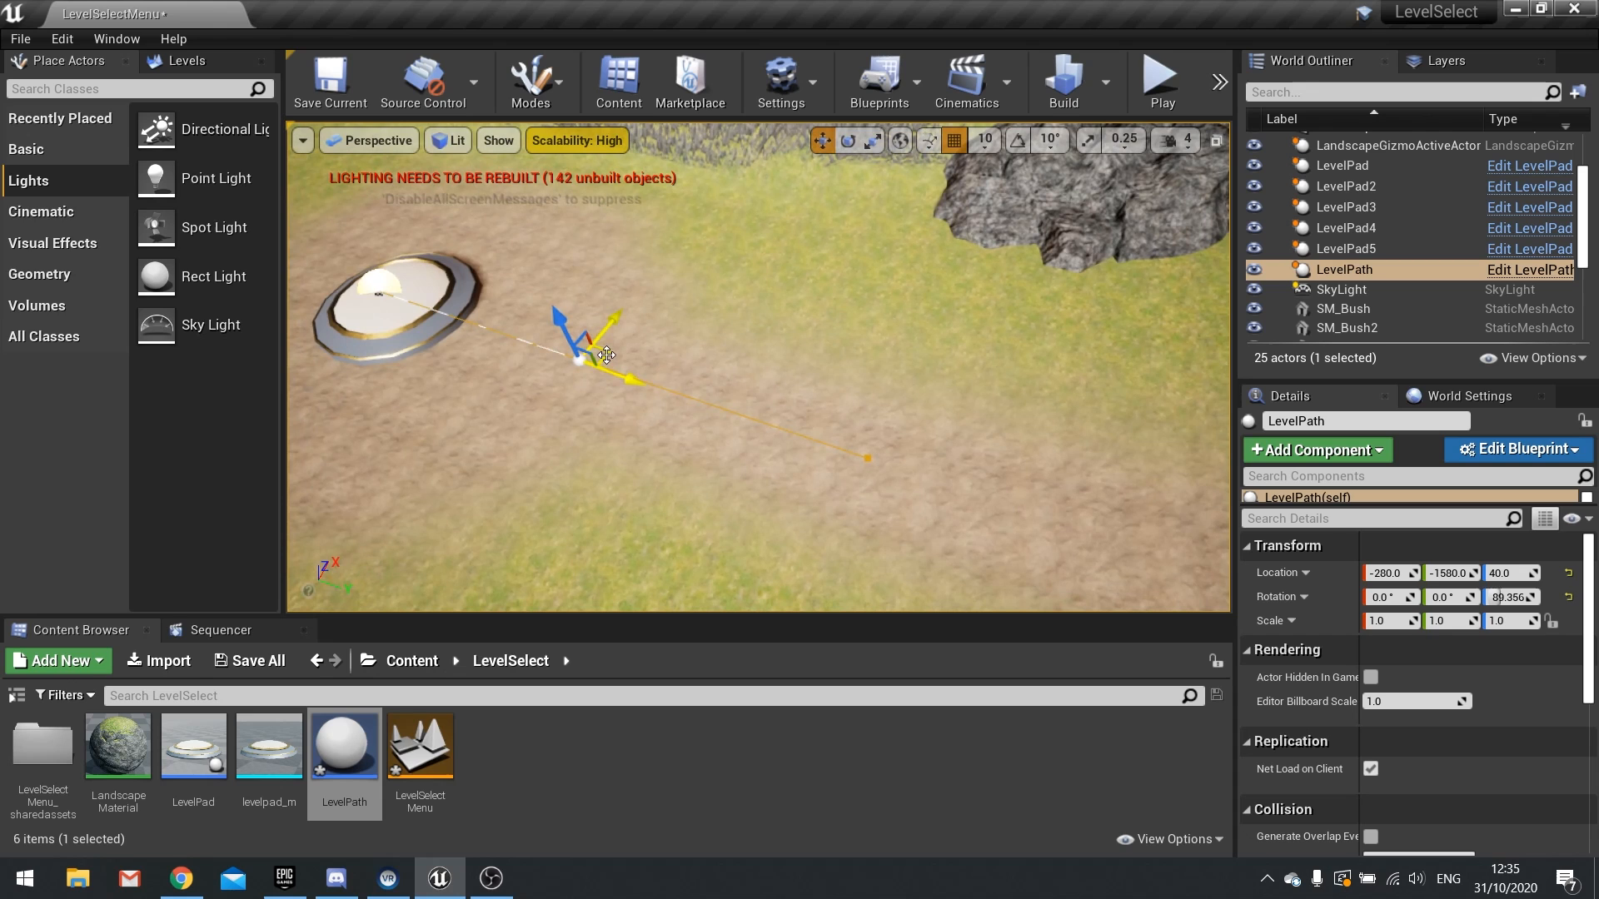
Step: Add another point to the LevelPath spline farther along the dirt path away from the starting pad
{"action": "key", "text": "s"}
{"action": "mouse_move", "coordinate": [760, 494]}
{"action": "right_mouse_down"}
{"action": "mouse_move", "coordinate": [883, 500]}
{"action": "mouse_move", "coordinate": [761, 494]}
{"action": "right_mouse_up"}
{"action": "right_click_drag", "start_coordinate": [596, 408], "coordinate": [450, 358]}
{"action": "right_click_drag", "start_coordinate": [765, 429], "coordinate": [716, 412]}
{"action": "key", "text": "w"}
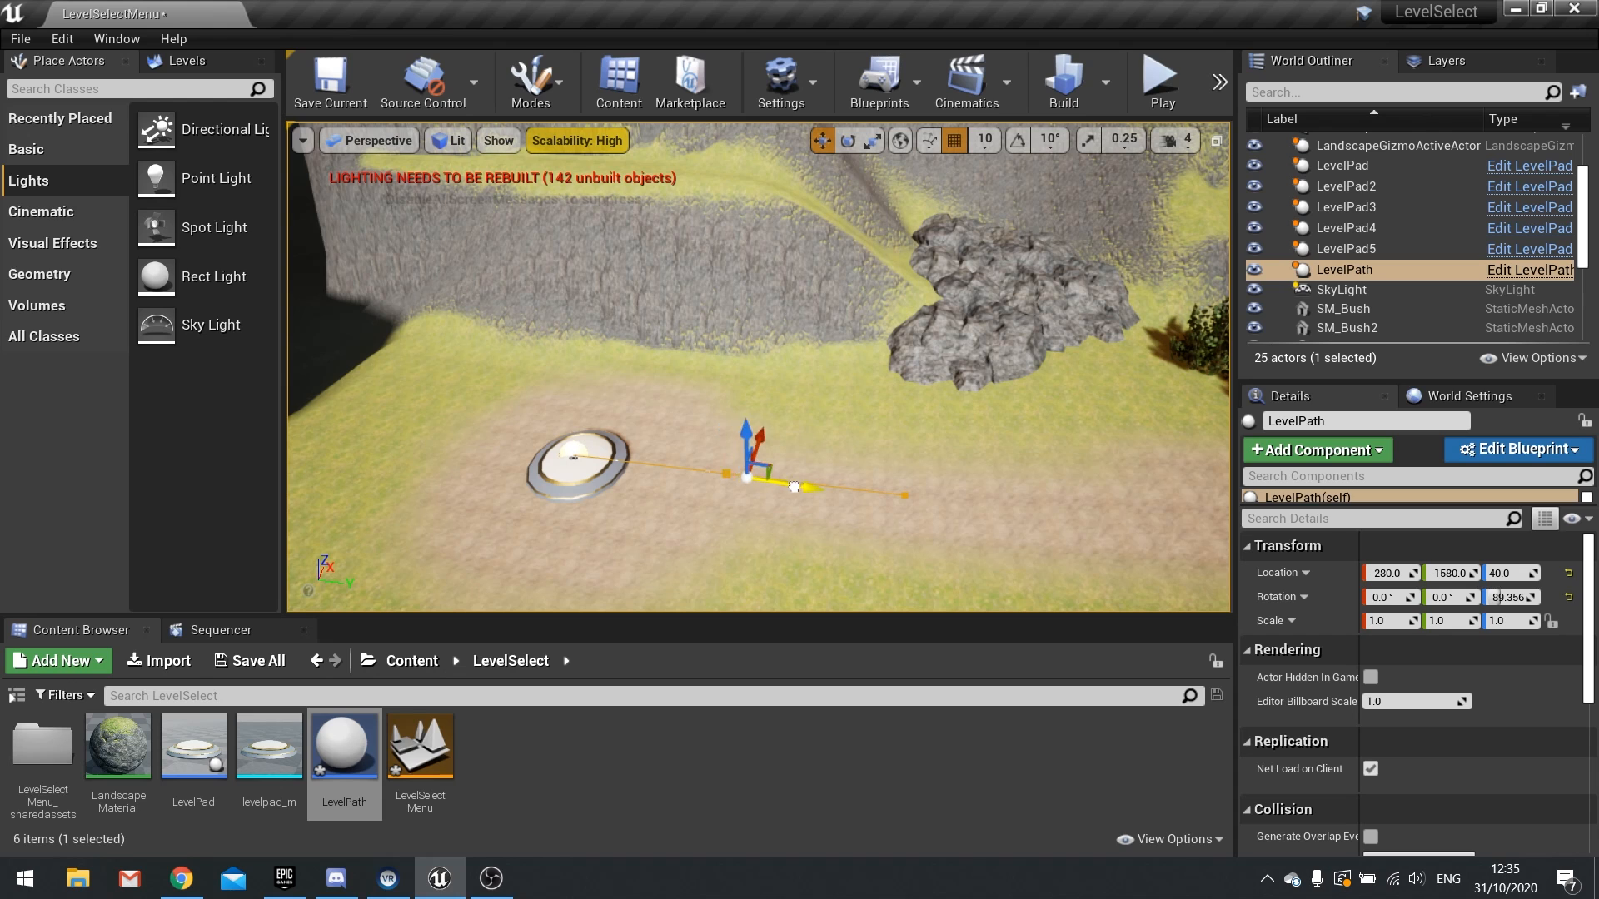
{"action": "left_click_drag", "start_coordinate": [794, 486], "coordinate": [981, 514]}
{"action": "key", "text": "d"}
{"action": "right_click_drag", "start_coordinate": [966, 542], "coordinate": [874, 539]}
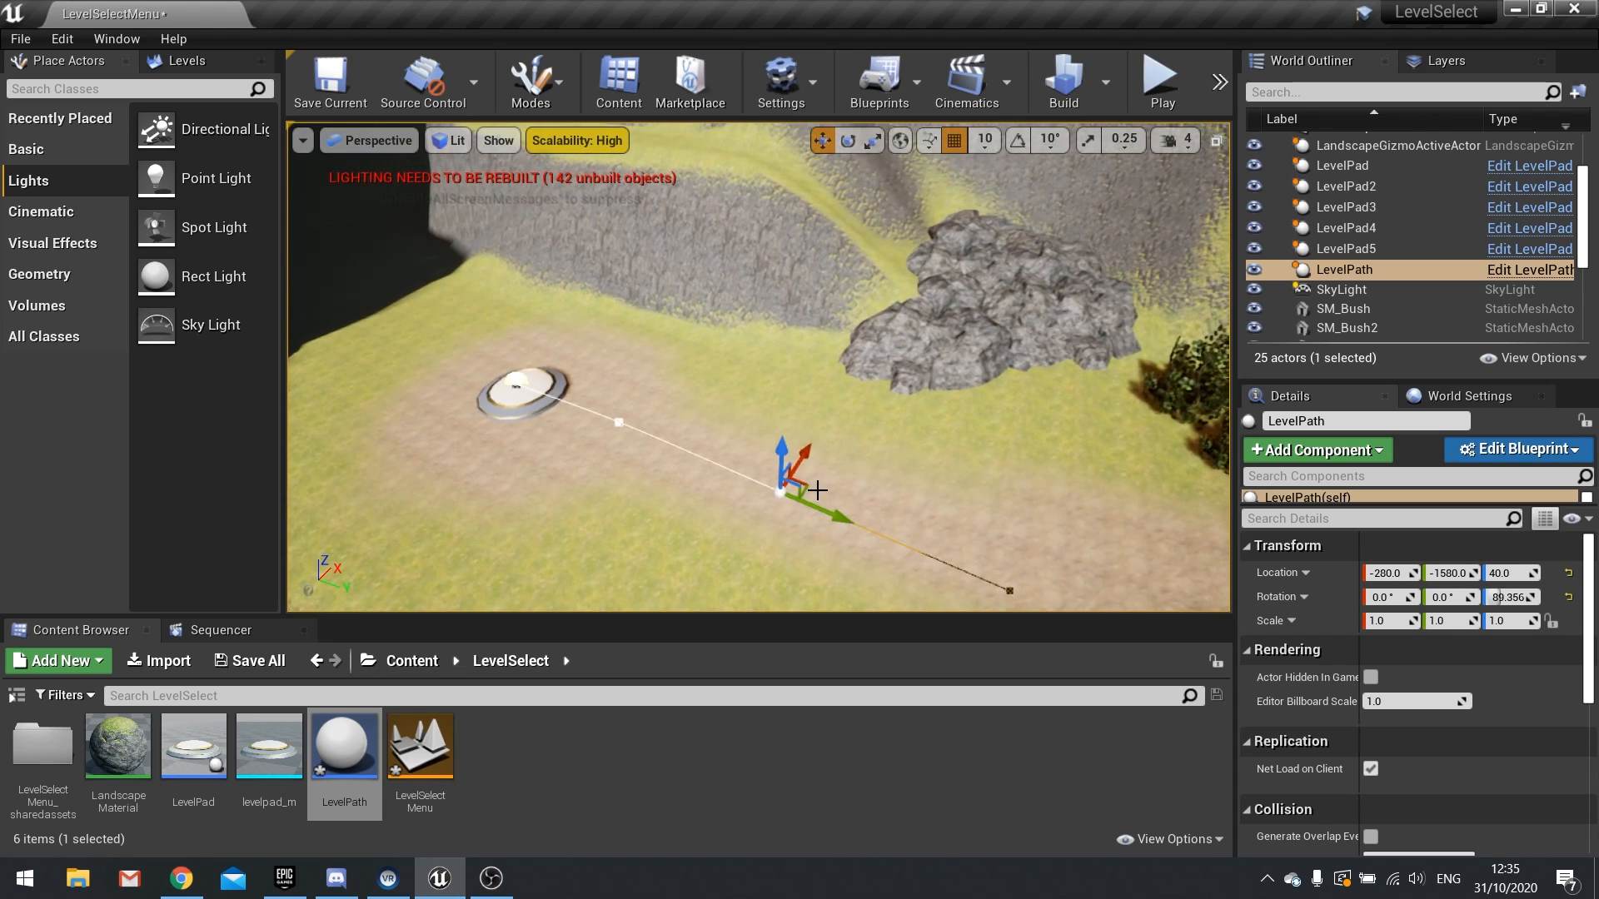
Step: Align the spline's leading point with the middle of the dirt path and extend the curve with another point
{"action": "left_click_drag", "start_coordinate": [810, 485], "coordinate": [944, 479]}
{"action": "key", "text": "w"}
{"action": "right_click_drag", "start_coordinate": [943, 479], "coordinate": [1064, 521]}
{"action": "key", "text": "a"}
{"action": "key", "text": "w"}
{"action": "key", "text": "s"}
{"action": "key", "text": "d"}
{"action": "key", "text": "w"}
{"action": "key", "text": "s"}
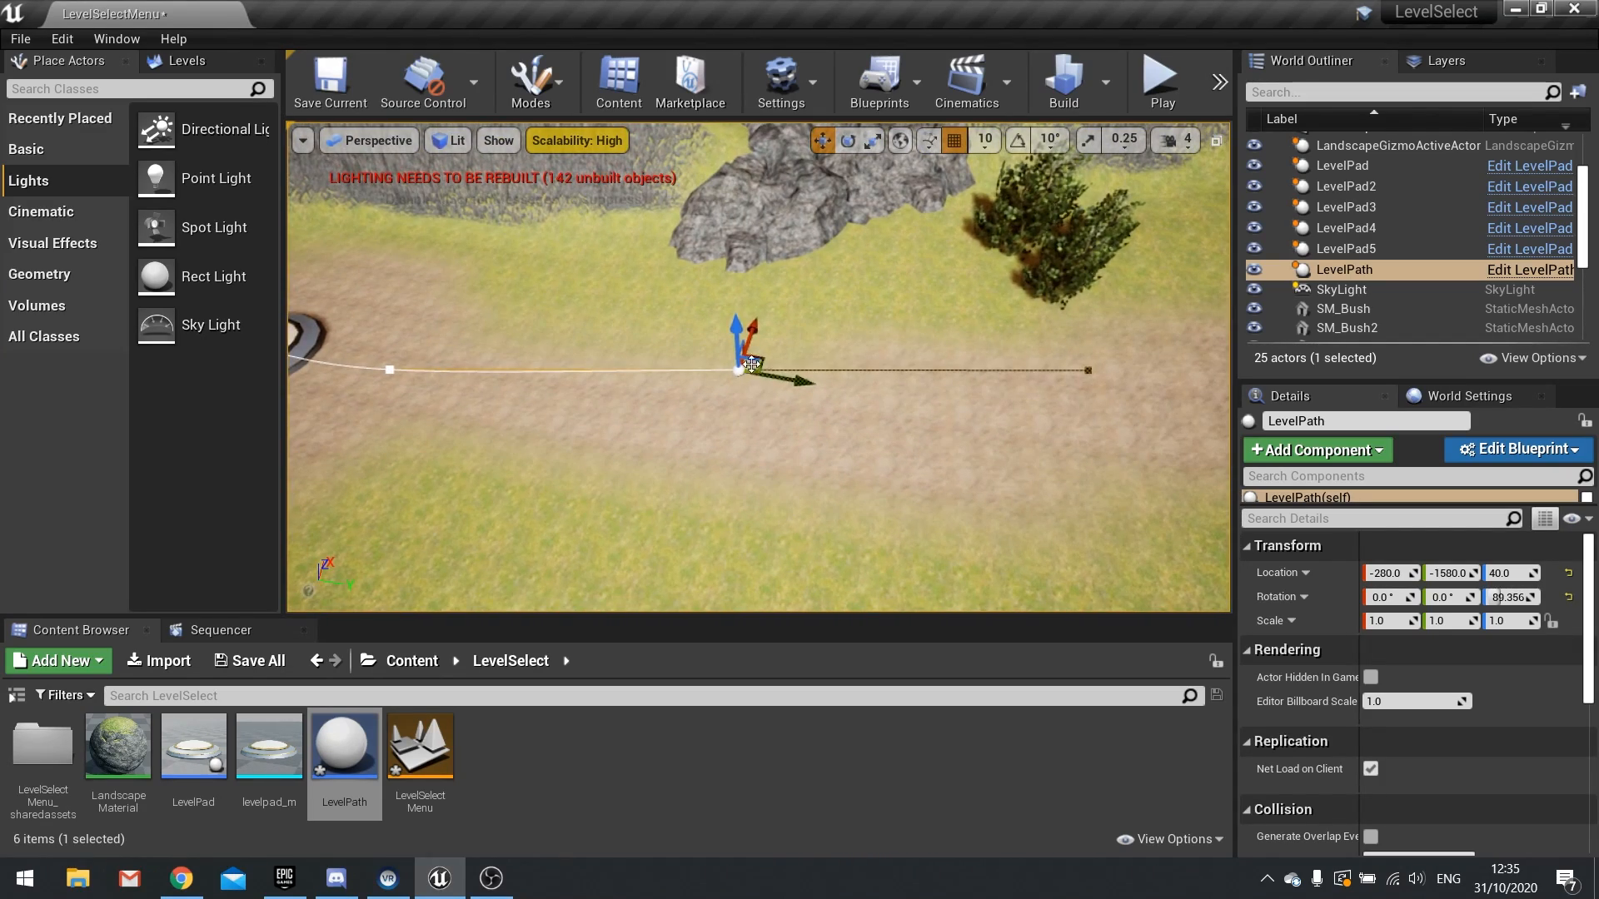
{"action": "left_click_drag", "start_coordinate": [755, 333], "coordinate": [752, 365]}
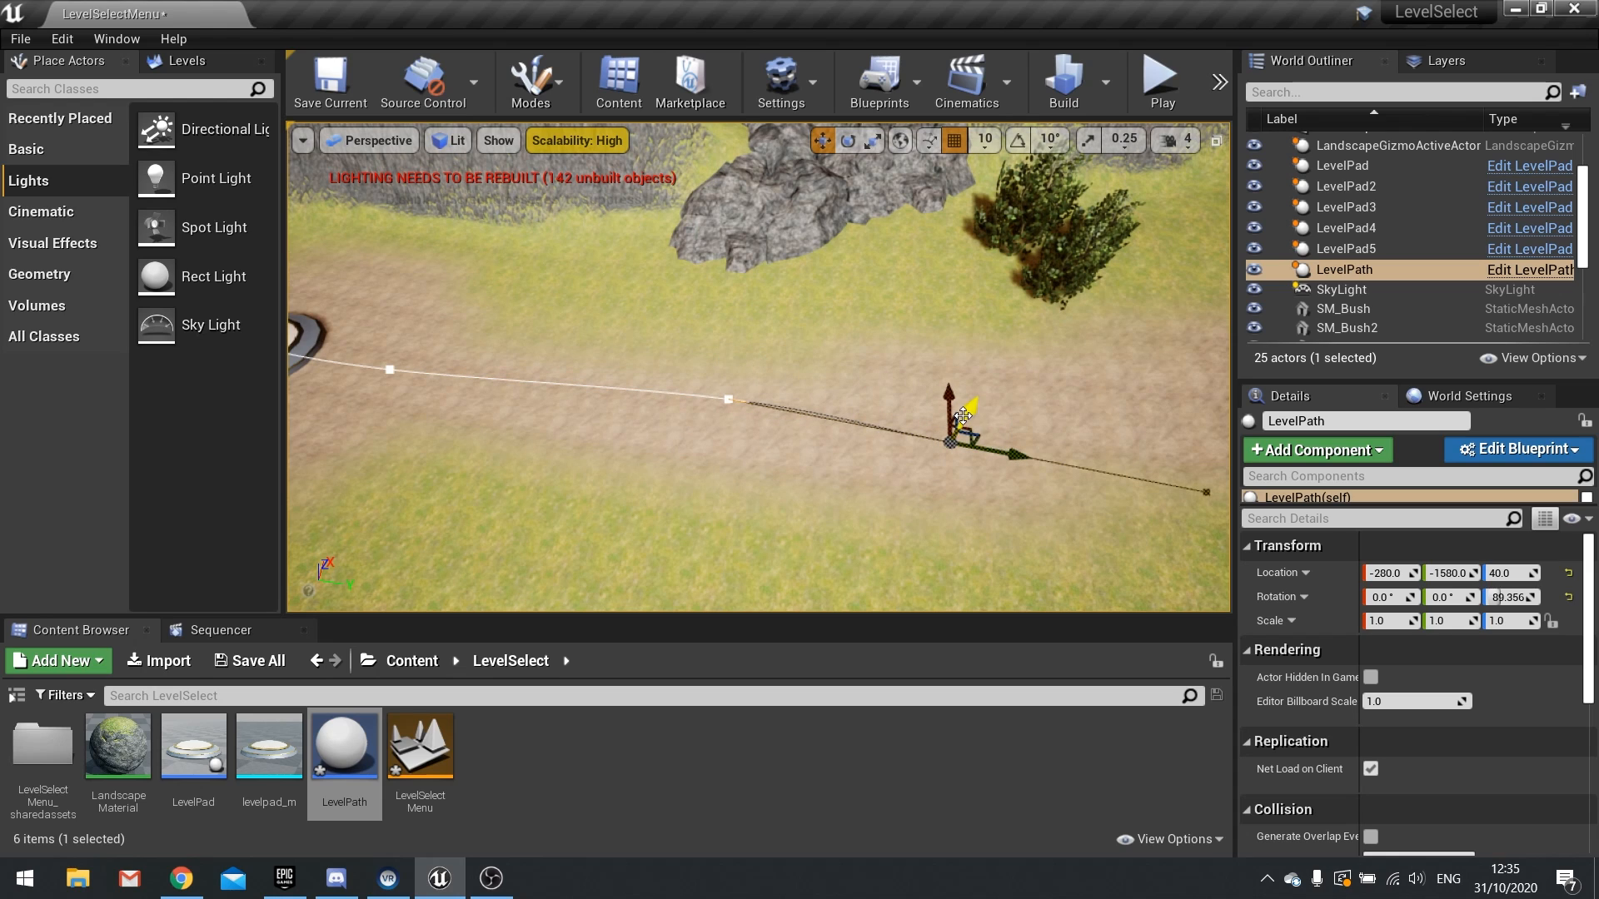
Step: Extend the LevelPath spline past the rocks and bushes so that it ends on the second level pad
{"action": "key", "text": "d"}
{"action": "right_click_drag", "start_coordinate": [950, 359], "coordinate": [916, 344]}
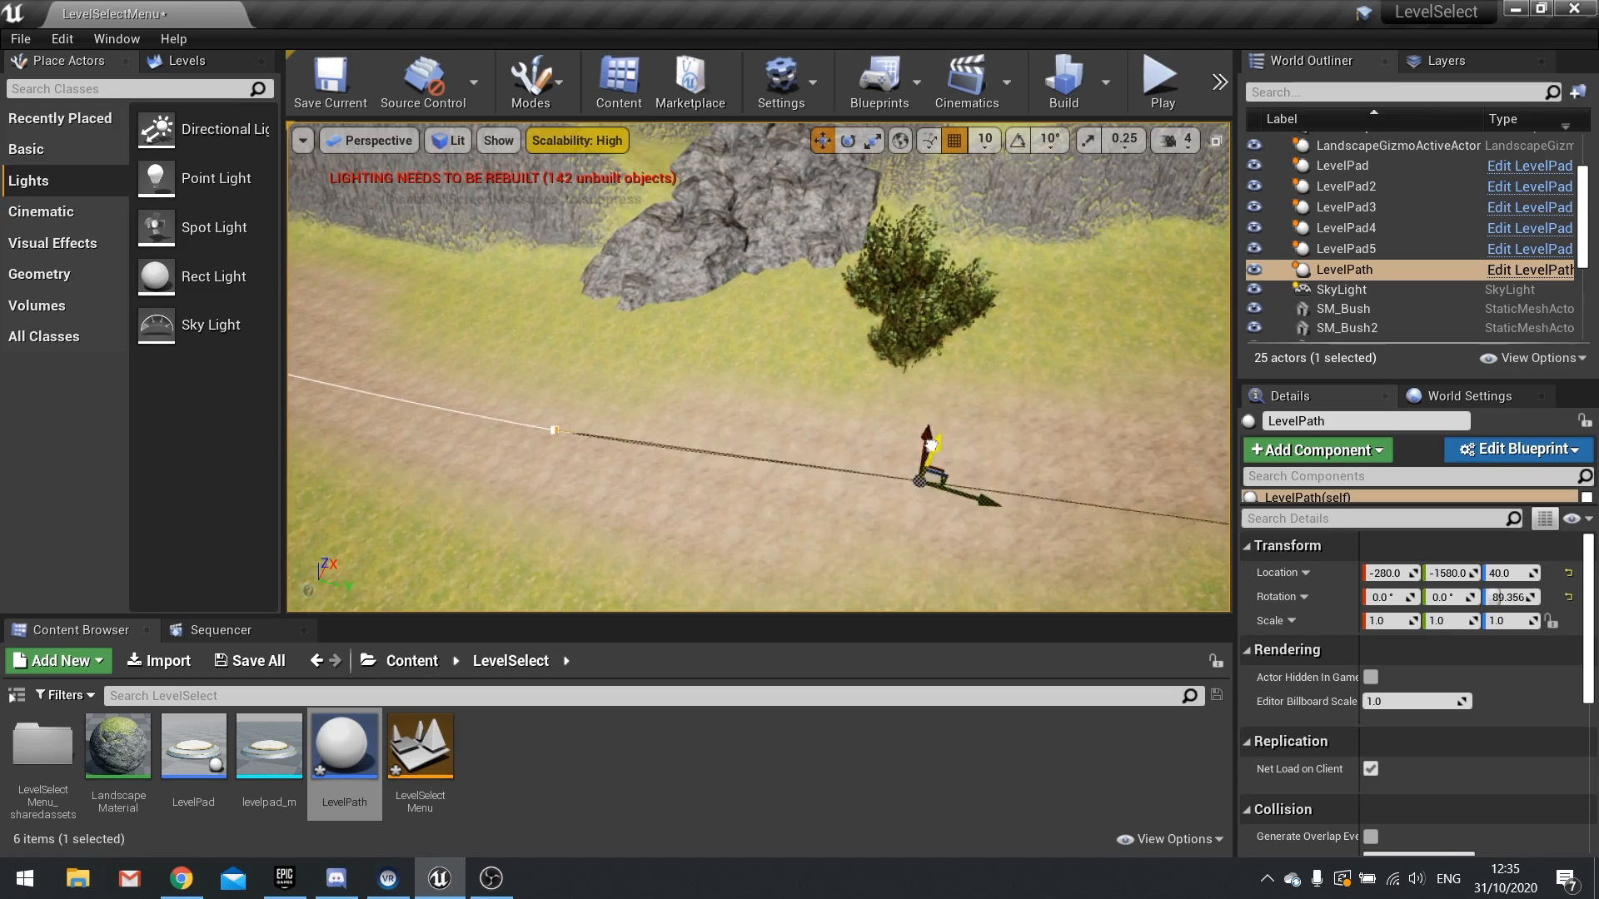
{"action": "right_click_drag", "start_coordinate": [930, 372], "coordinate": [687, 370]}
{"action": "left_click_drag", "start_coordinate": [874, 381], "coordinate": [1172, 398]}
{"action": "right_click_drag", "start_coordinate": [1172, 398], "coordinate": [1227, 390]}
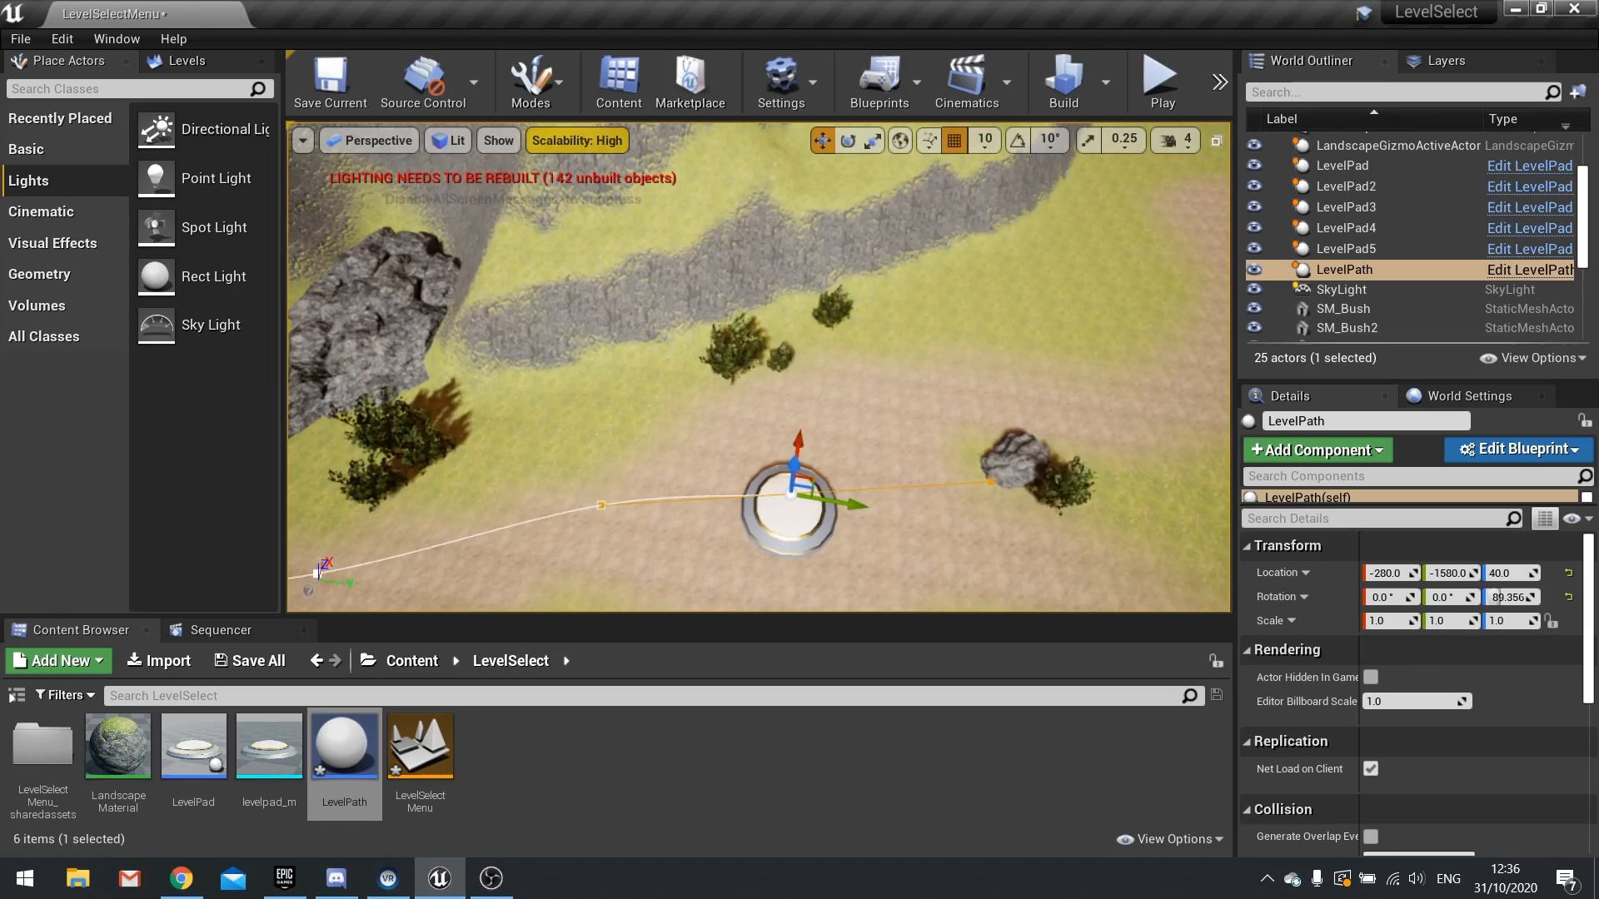
{"action": "right_click_drag", "start_coordinate": [758, 366], "coordinate": [833, 358]}
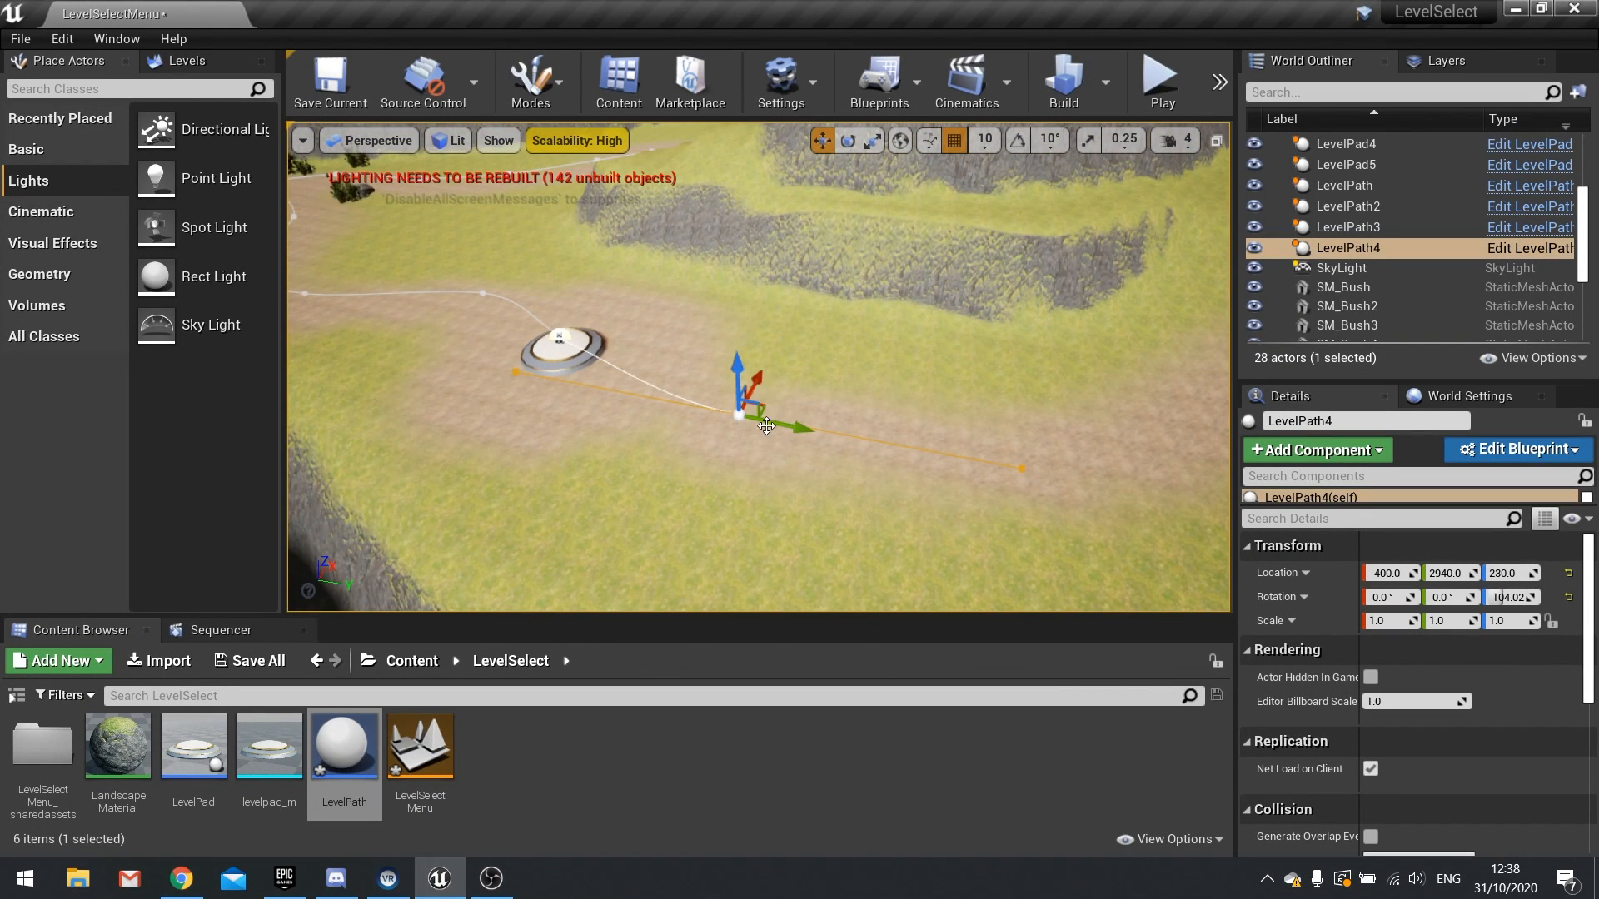
Step: Add points to the LevelPath4 spline around the bend in the dirt path and adjust the leading point's height
{"action": "right_click_drag", "start_coordinate": [1084, 472], "coordinate": [958, 496]}
{"action": "key", "text": "e"}
{"action": "key", "text": "w"}
{"action": "left_click_drag", "start_coordinate": [820, 460], "coordinate": [1174, 390], "text": "alt"}
{"action": "right_click_drag", "start_coordinate": [1092, 454], "coordinate": [1174, 404]}
{"action": "left_click_drag", "start_coordinate": [952, 442], "coordinate": [940, 397]}
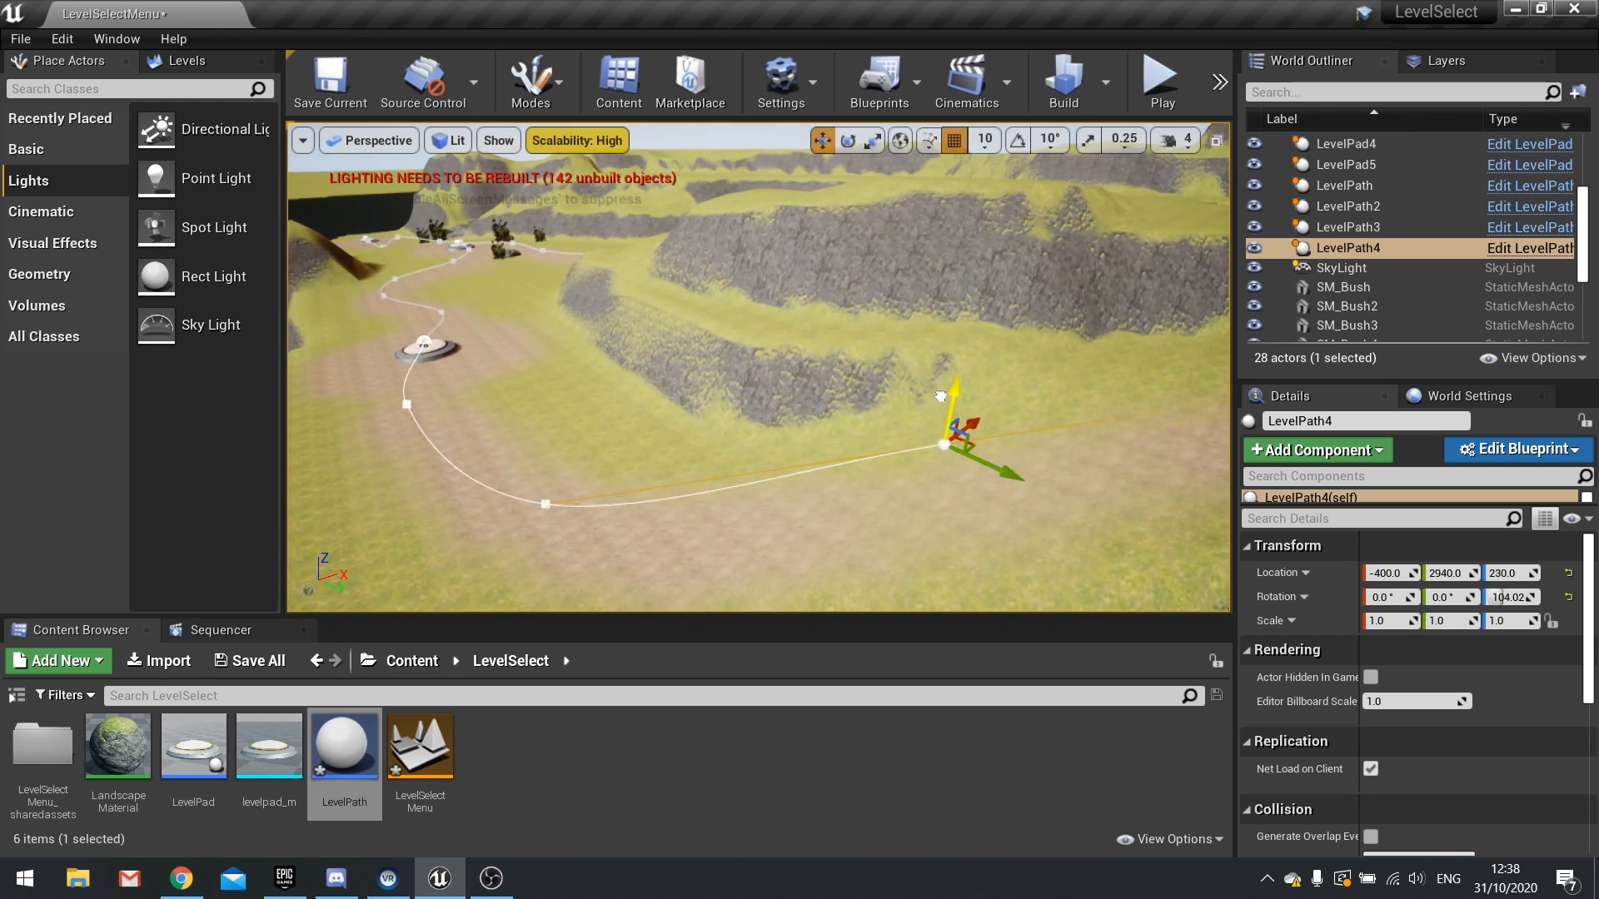
Step: Rotate and reposition the LevelPath4 spline's leading point so the curve follows the bend in the path
{"action": "right_click_drag", "start_coordinate": [980, 457], "coordinate": [1012, 471]}
{"action": "key", "text": "e"}
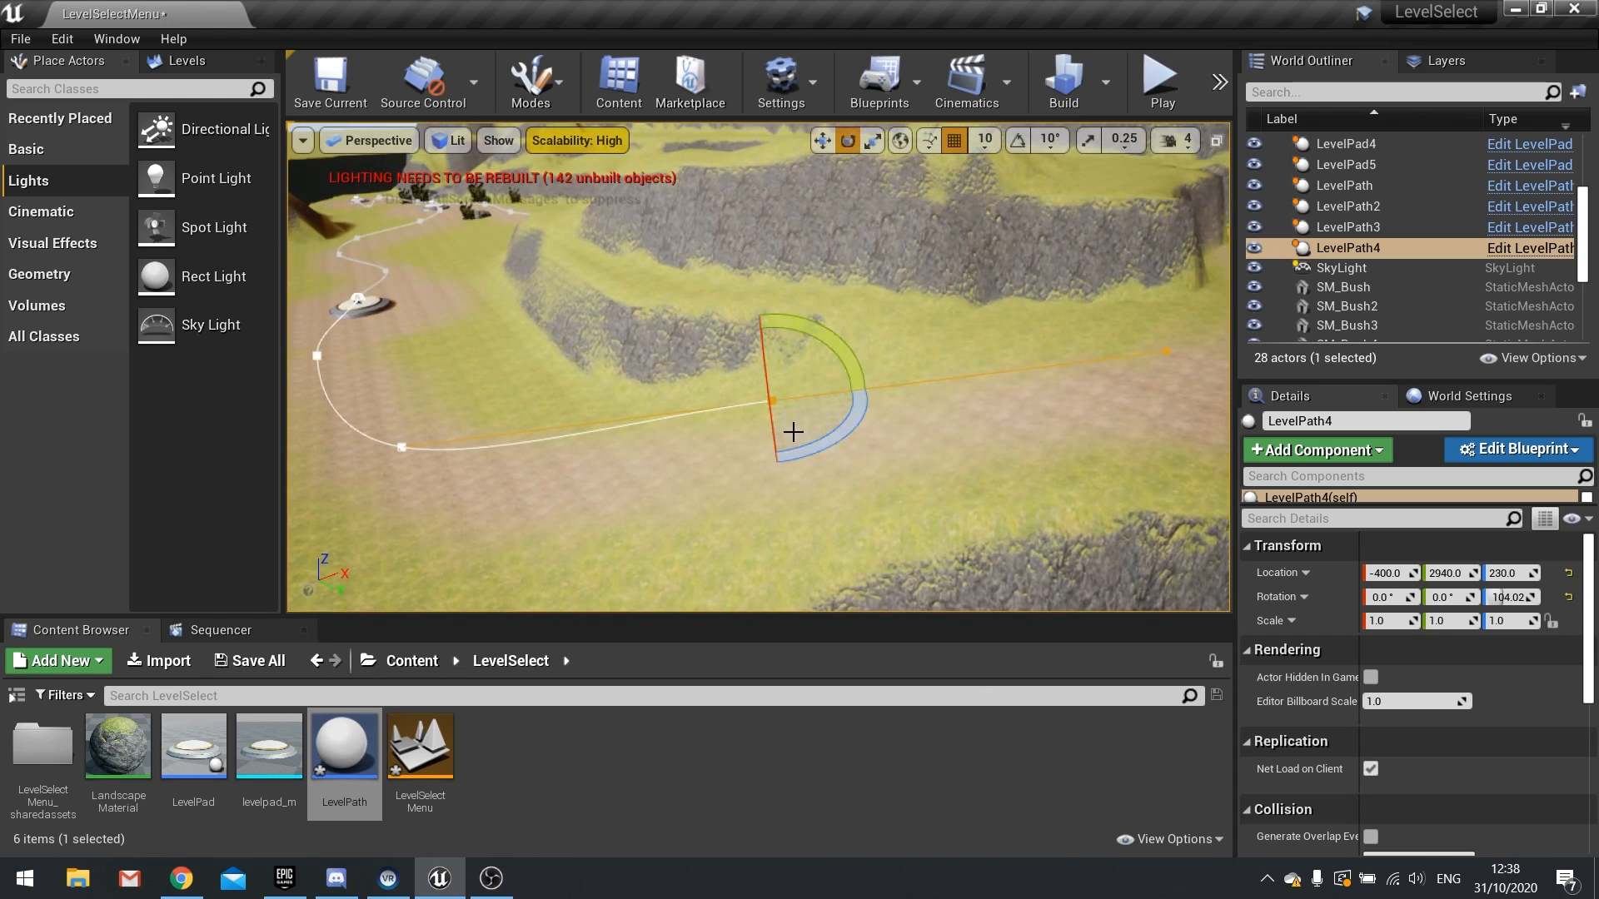
{"action": "left_click_drag", "start_coordinate": [801, 450], "coordinate": [848, 438]}
{"action": "right_click_drag", "start_coordinate": [796, 444], "coordinate": [841, 508]}
{"action": "key", "text": "w"}
{"action": "mouse_move", "coordinate": [746, 450]}
{"action": "right_mouse_down"}
{"action": "mouse_move", "coordinate": [700, 479]}
{"action": "mouse_move", "coordinate": [720, 458]}
{"action": "right_mouse_up"}
{"action": "key", "text": "e"}
{"action": "key", "text": "w"}
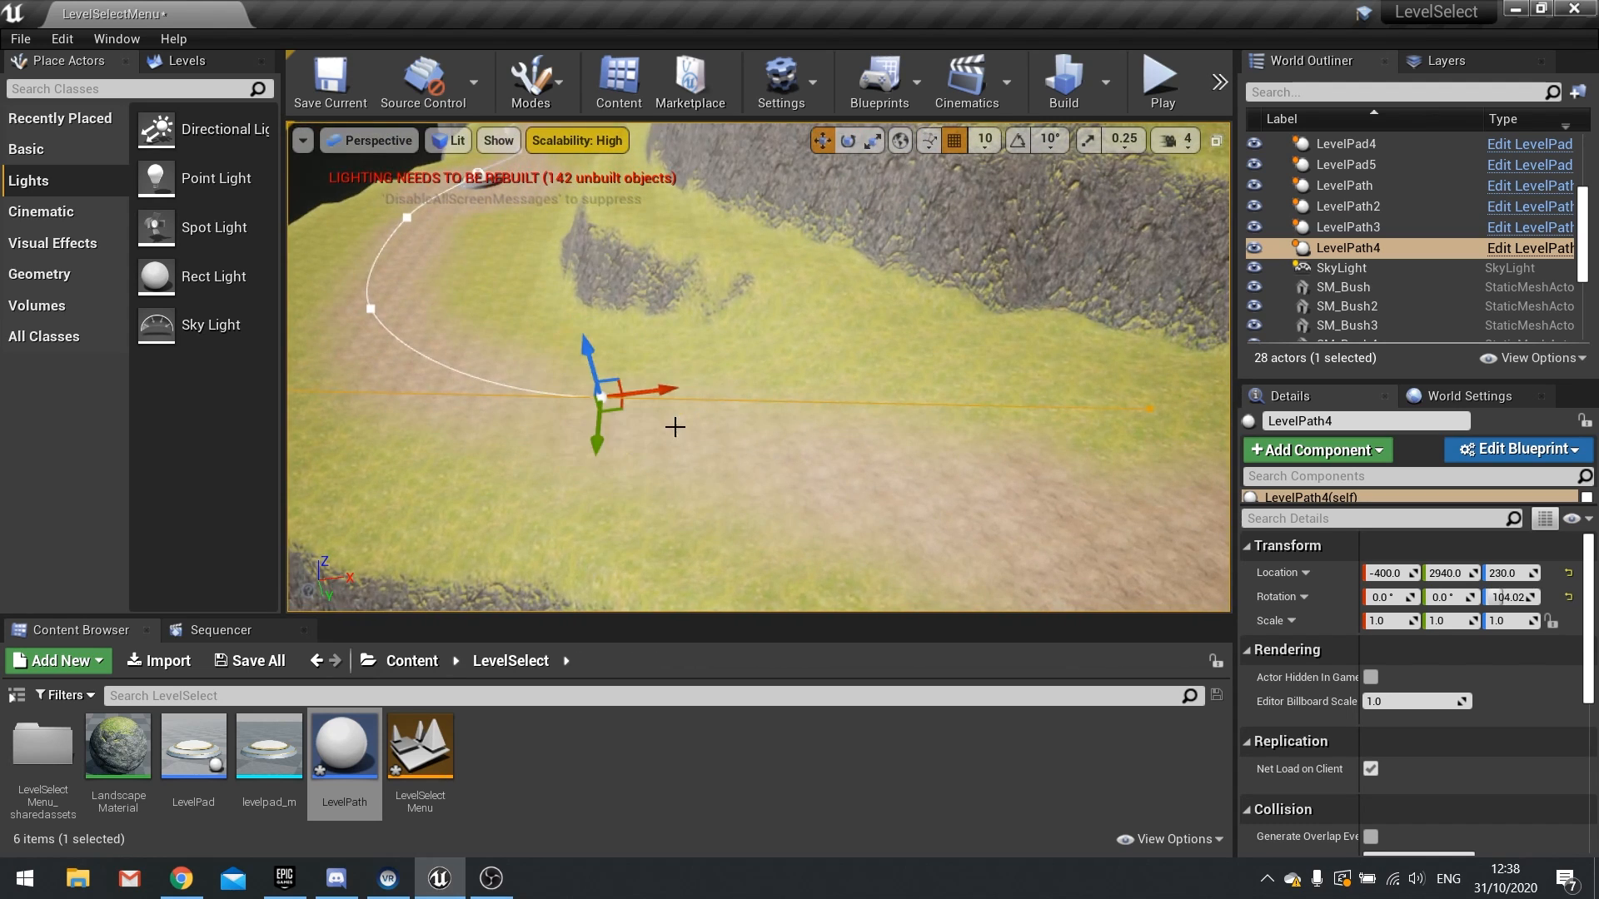
Step: Add another LevelPath4 spline point along the straight below the cliff and adjust its position to follow the path
{"action": "left_click_drag", "start_coordinate": [620, 406], "coordinate": [1125, 520], "text": "alt"}
{"action": "right_click_drag", "start_coordinate": [900, 454], "coordinate": [965, 448]}
{"action": "left_click_drag", "start_coordinate": [874, 441], "coordinate": [883, 405]}
{"action": "key", "text": "e"}
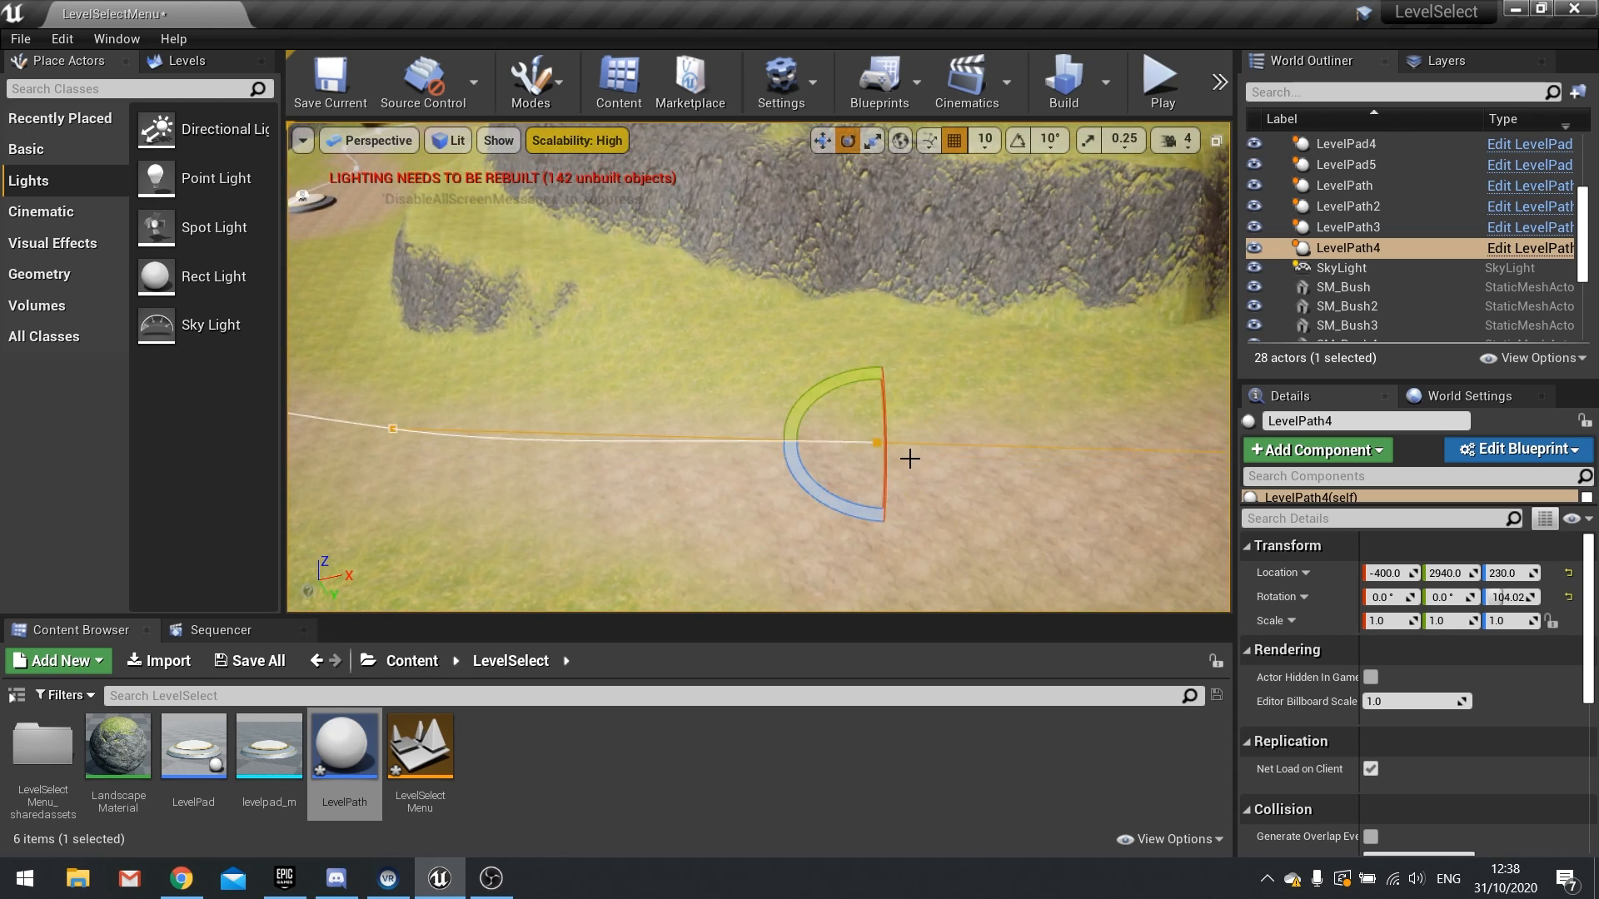
{"action": "right_click_drag", "start_coordinate": [812, 474], "coordinate": [778, 420]}
{"action": "key", "text": "w"}
{"action": "left_click_drag", "start_coordinate": [779, 413], "coordinate": [856, 405]}
{"action": "right_click_drag", "start_coordinate": [856, 406], "coordinate": [840, 462]}
{"action": "key", "text": "e"}
{"action": "key", "text": "w"}
Step: Extend the LevelPath4 spline to the level pad by the cliffs, rotating the point before it to follow the path
{"action": "left_click_drag", "start_coordinate": [697, 406], "coordinate": [1116, 422], "text": "alt"}
{"action": "right_click_drag", "start_coordinate": [1115, 423], "coordinate": [903, 468]}
{"action": "key", "text": "e"}
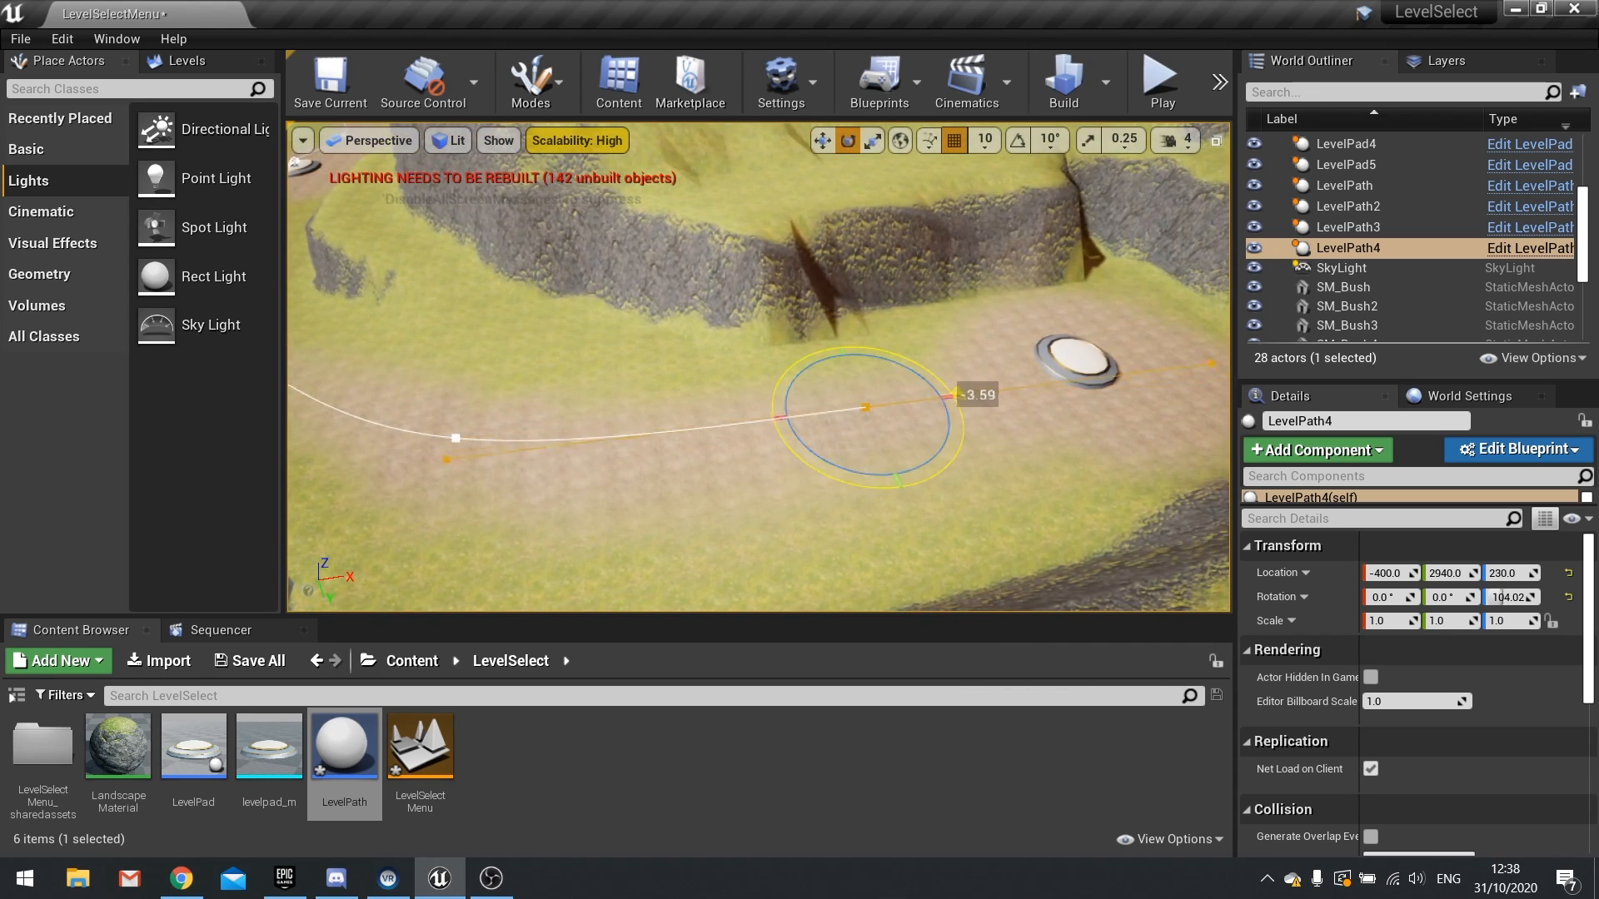
{"action": "left_click_drag", "start_coordinate": [953, 393], "coordinate": [1110, 354]}
{"action": "key", "text": "w"}
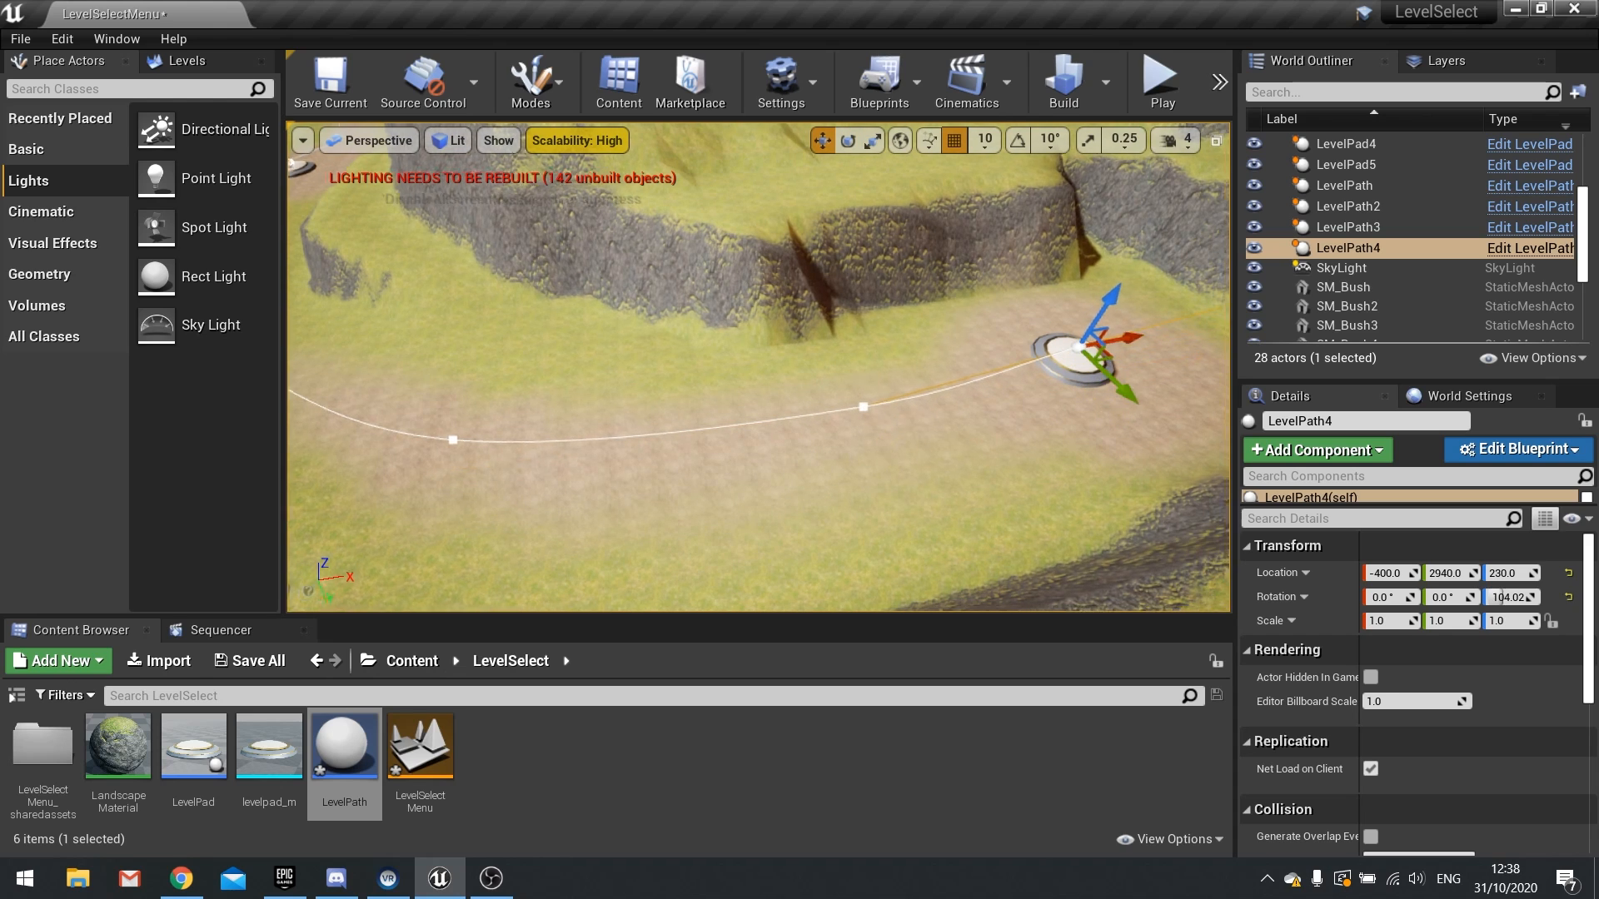
{"action": "right_click_drag", "start_coordinate": [1110, 354], "coordinate": [857, 412]}
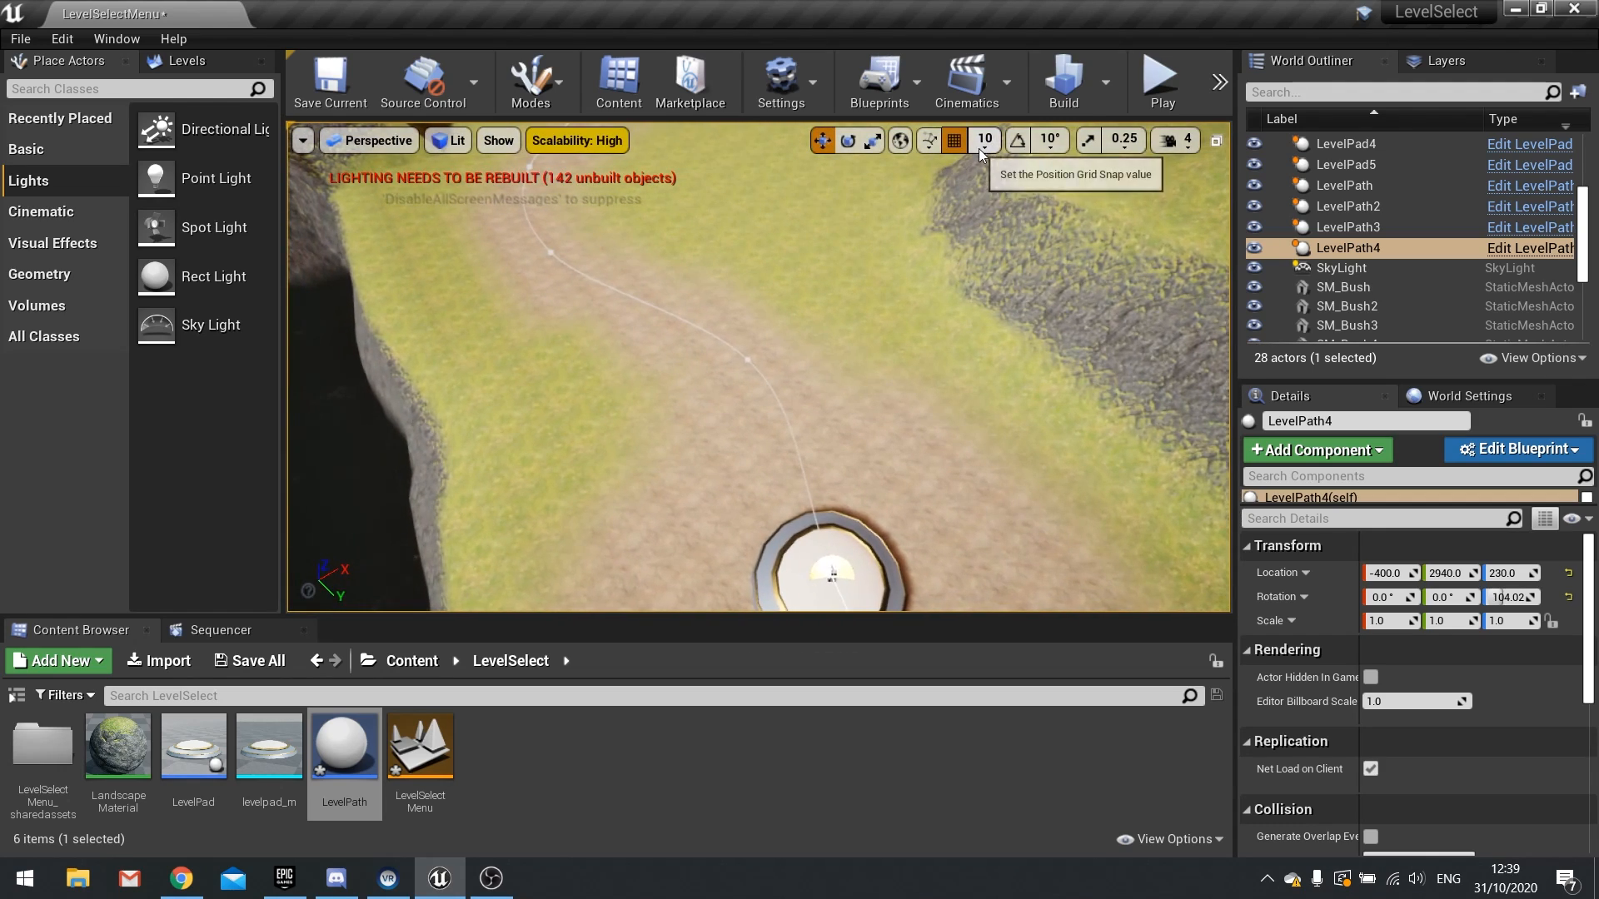
Step: Examine how the path splines meet at the level pads and run across the whole map
{"action": "right_click_drag", "start_coordinate": [852, 345], "coordinate": [1040, 366]}
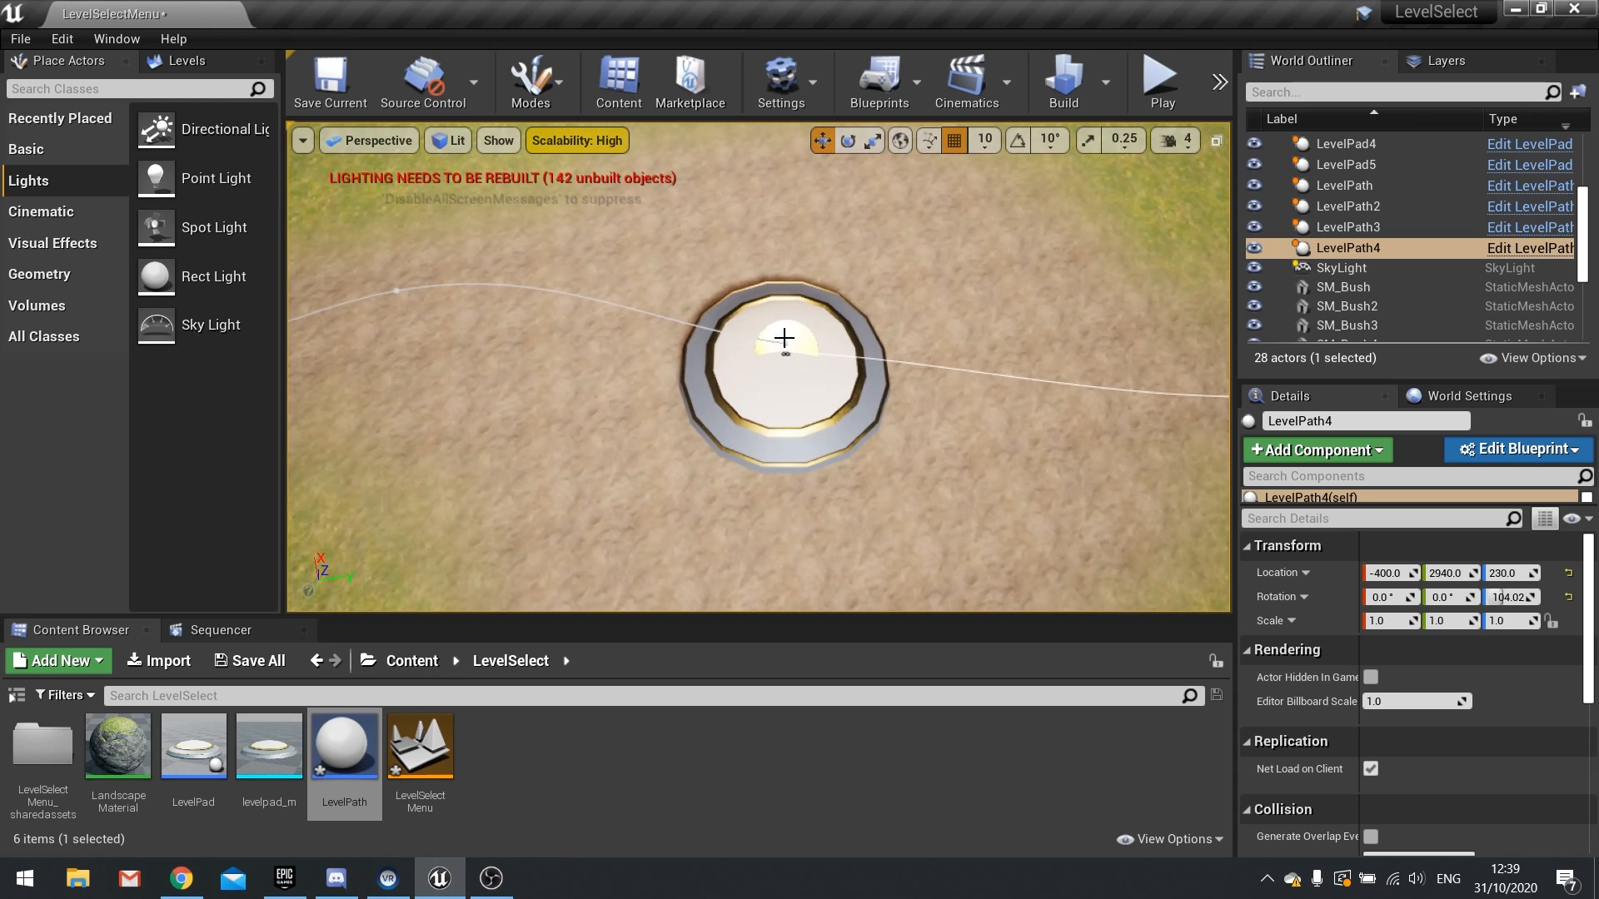
{"action": "mouse_move", "coordinate": [785, 354]}
{"action": "right_mouse_down"}
{"action": "mouse_move", "coordinate": [797, 333]}
{"action": "mouse_move", "coordinate": [783, 368]}
{"action": "right_mouse_up"}
{"action": "key", "text": "w"}
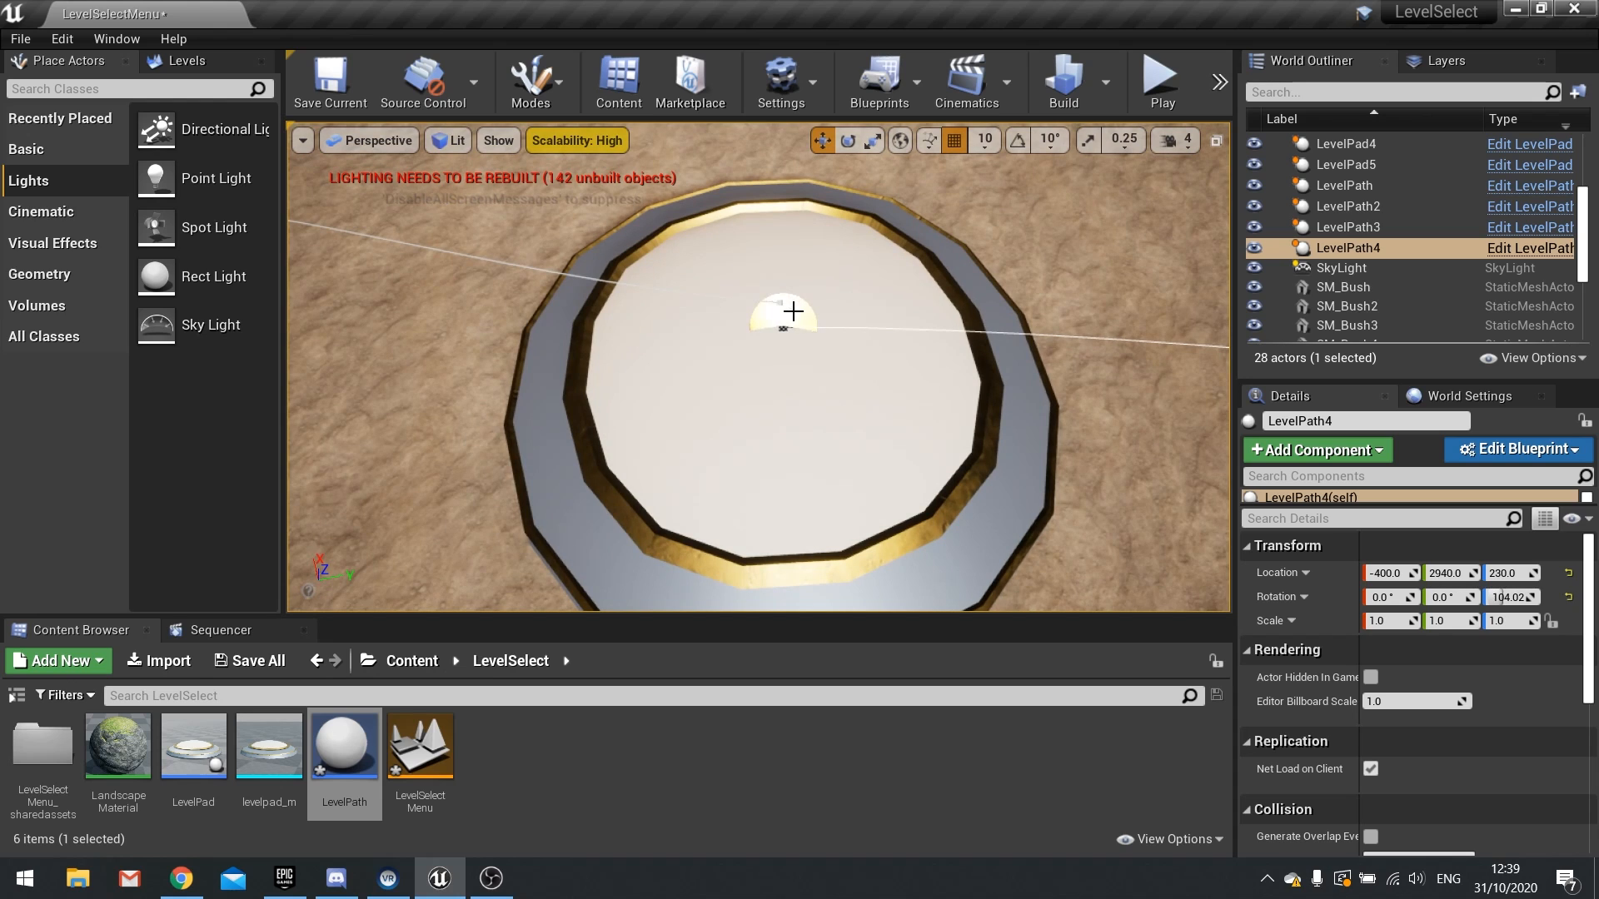
{"action": "key", "text": "s"}
{"action": "right_click_drag", "start_coordinate": [796, 318], "coordinate": [843, 213]}
{"action": "key", "text": "d"}
{"action": "key", "text": "s"}
{"action": "key", "text": "d"}
{"action": "key", "text": "w"}
{"action": "key", "text": "d"}
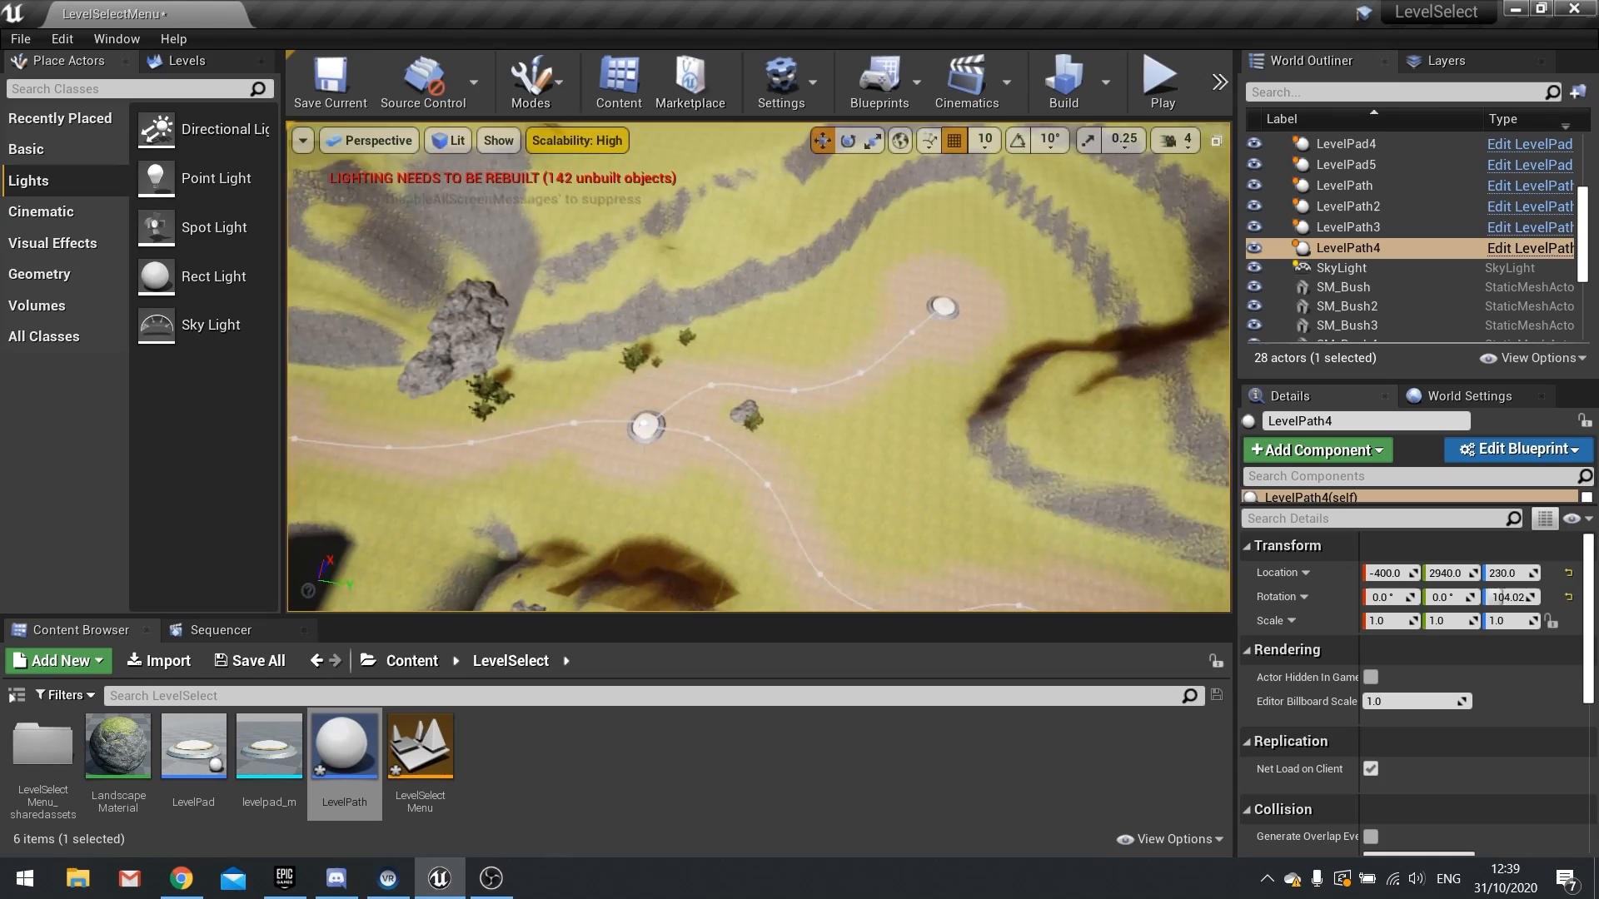
{"action": "key", "text": "d"}
{"action": "right_click_drag", "start_coordinate": [758, 366], "coordinate": [667, 325]}
{"action": "key", "text": "w"}
{"action": "key", "text": "s"}
{"action": "right_click_drag", "start_coordinate": [756, 559], "coordinate": [512, 633]}
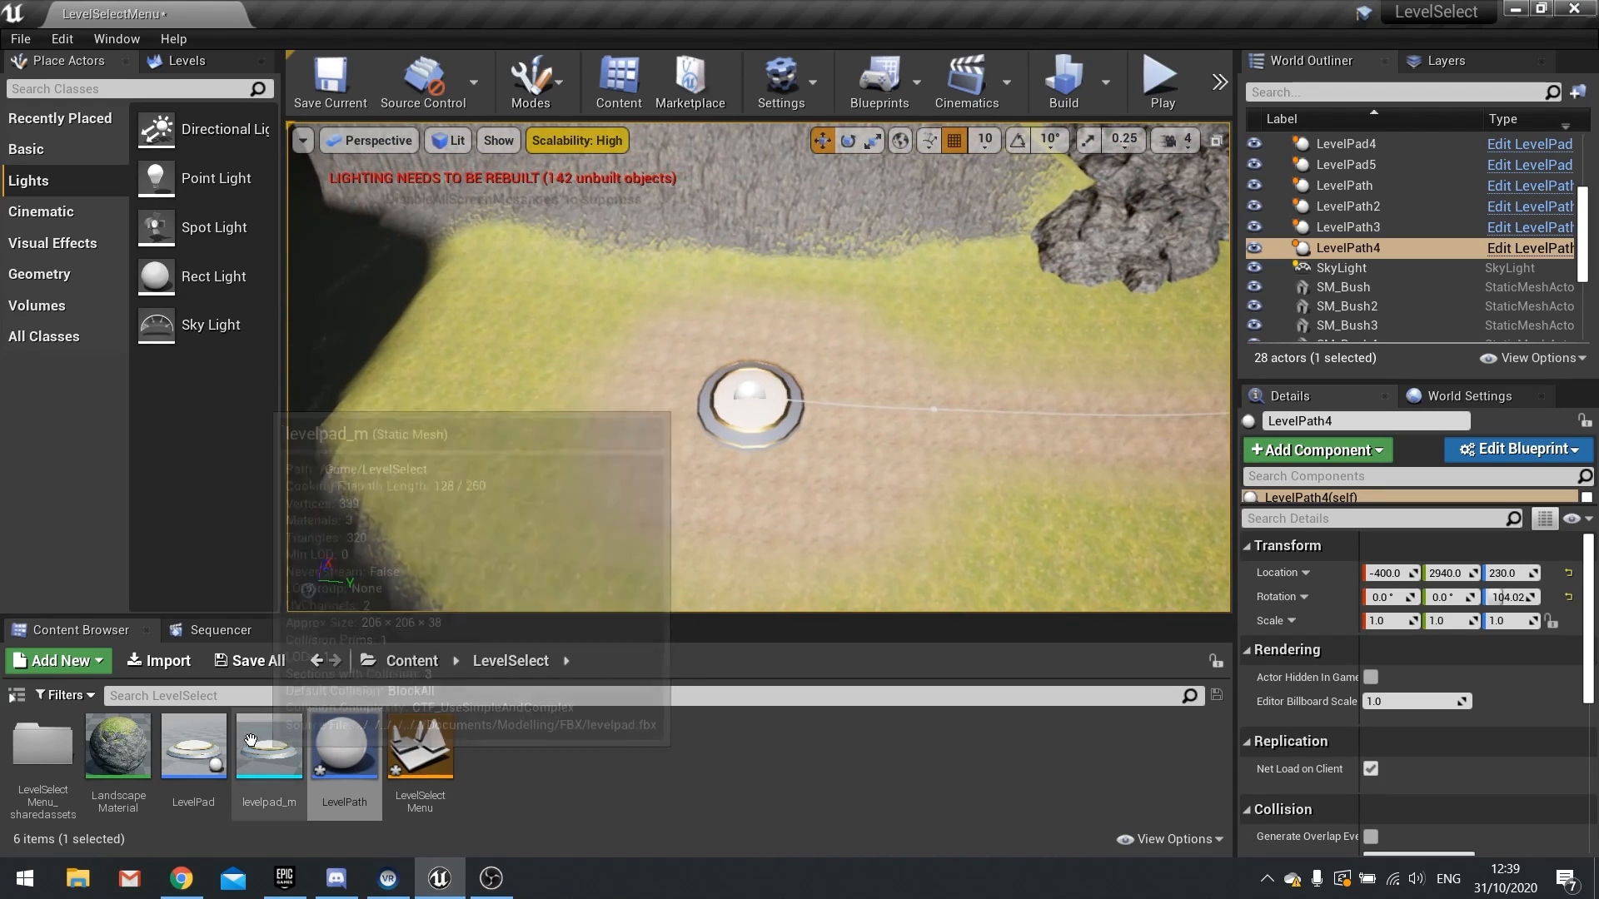
Step: Open the LevelPad Blueprint and add a variable named Spline_Left
{"action": "double_click", "coordinate": [194, 746]}
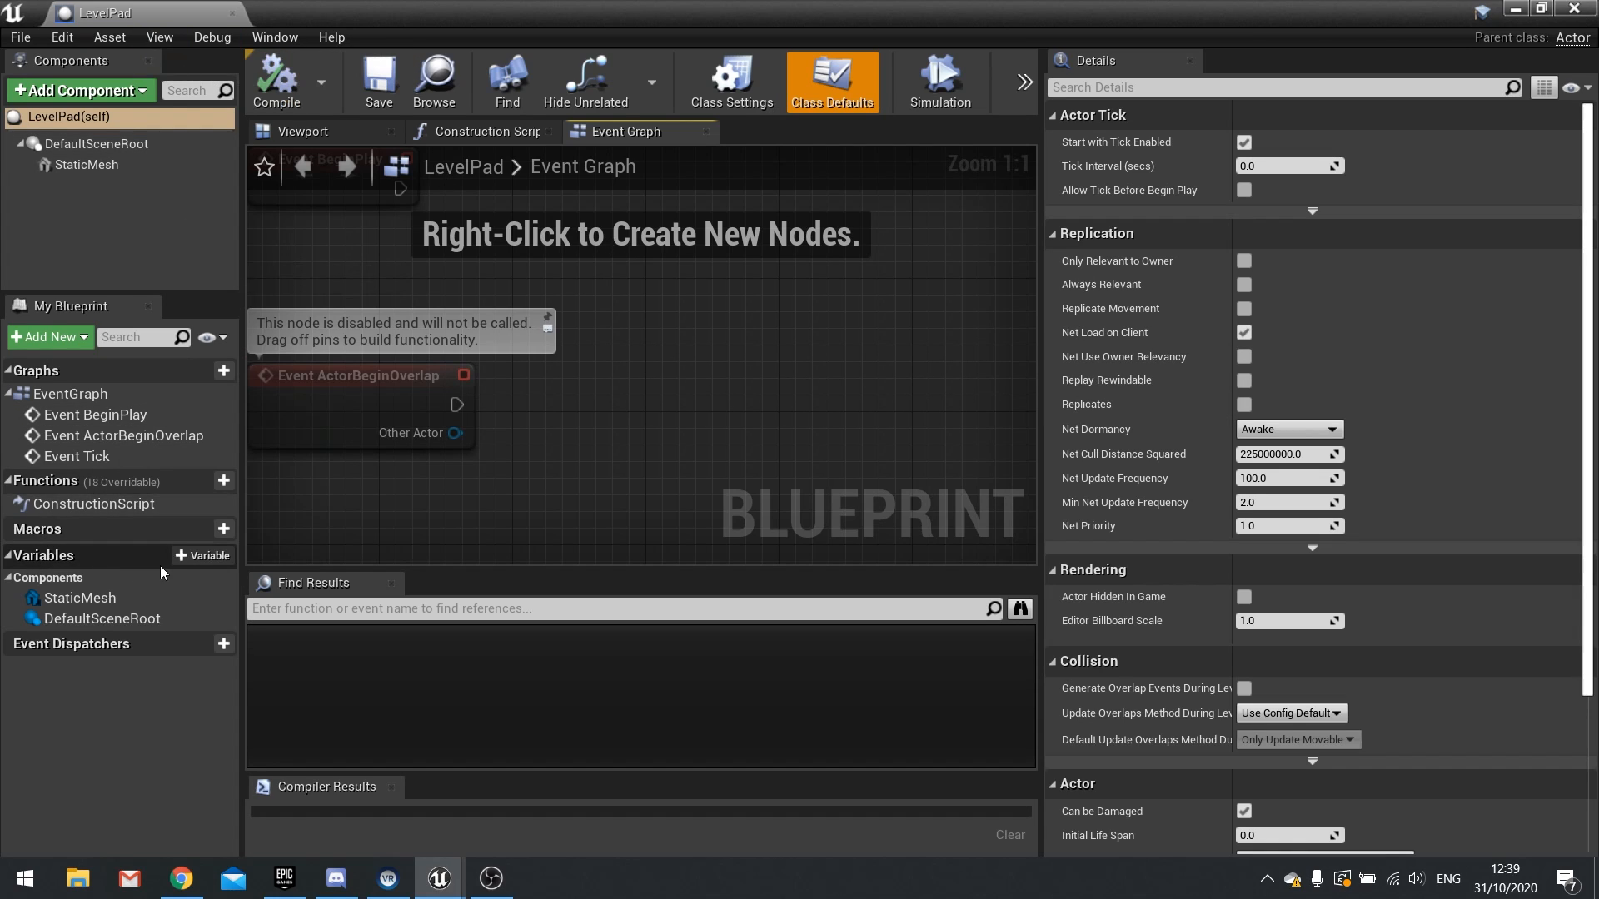
{"action": "left_click", "coordinate": [207, 562]}
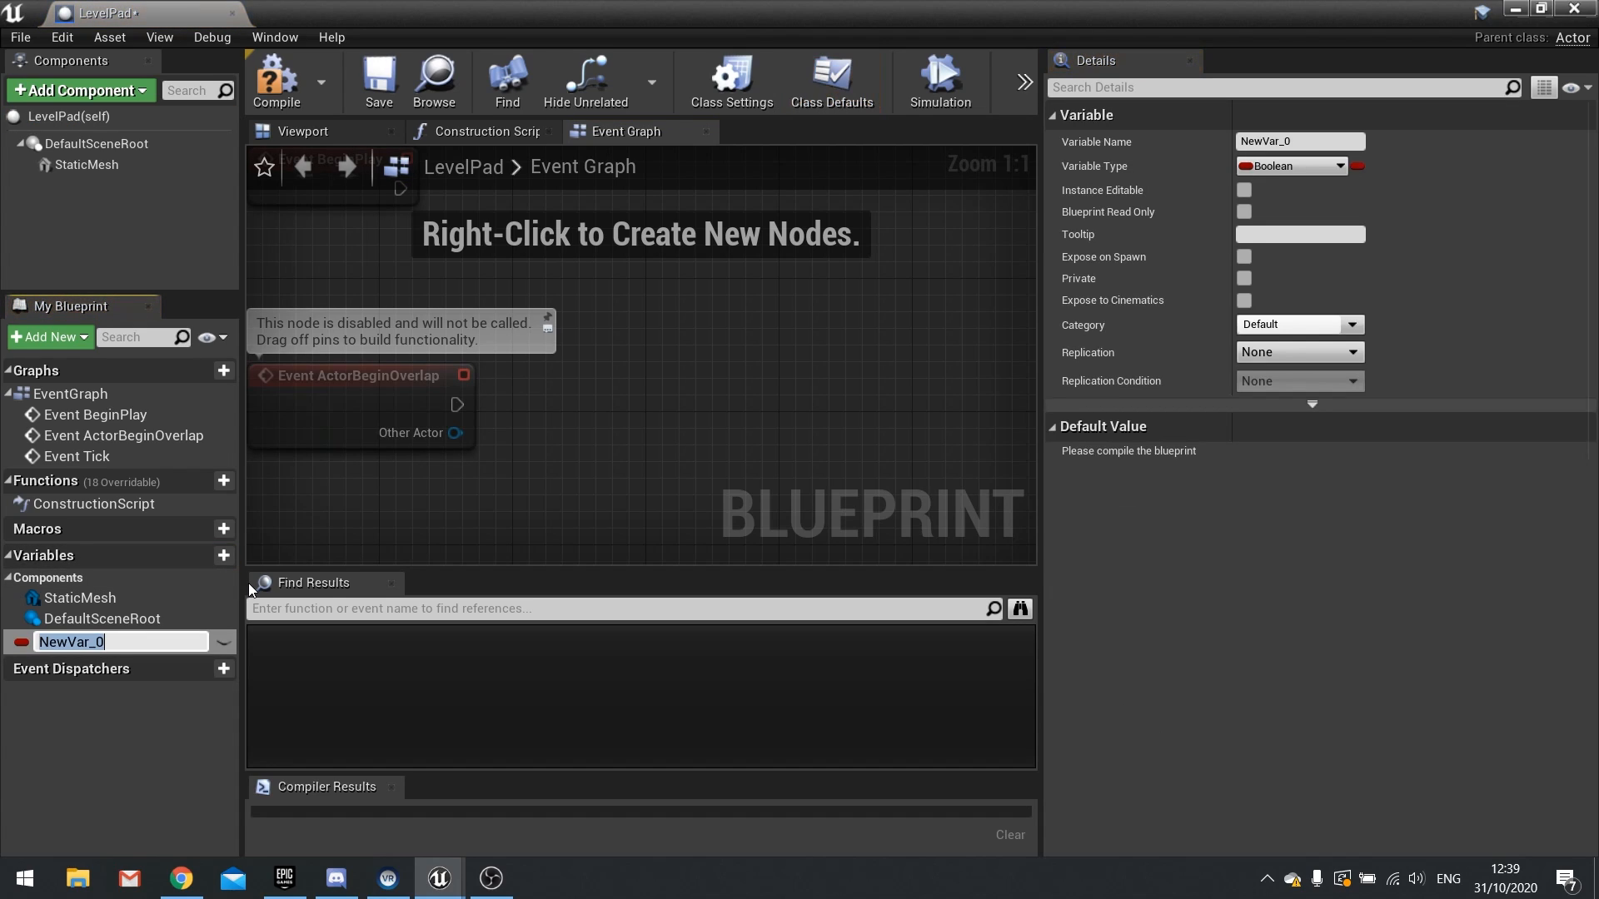
{"action": "type", "text": "Spline_Left"}
{"action": "key", "text": "Return"}
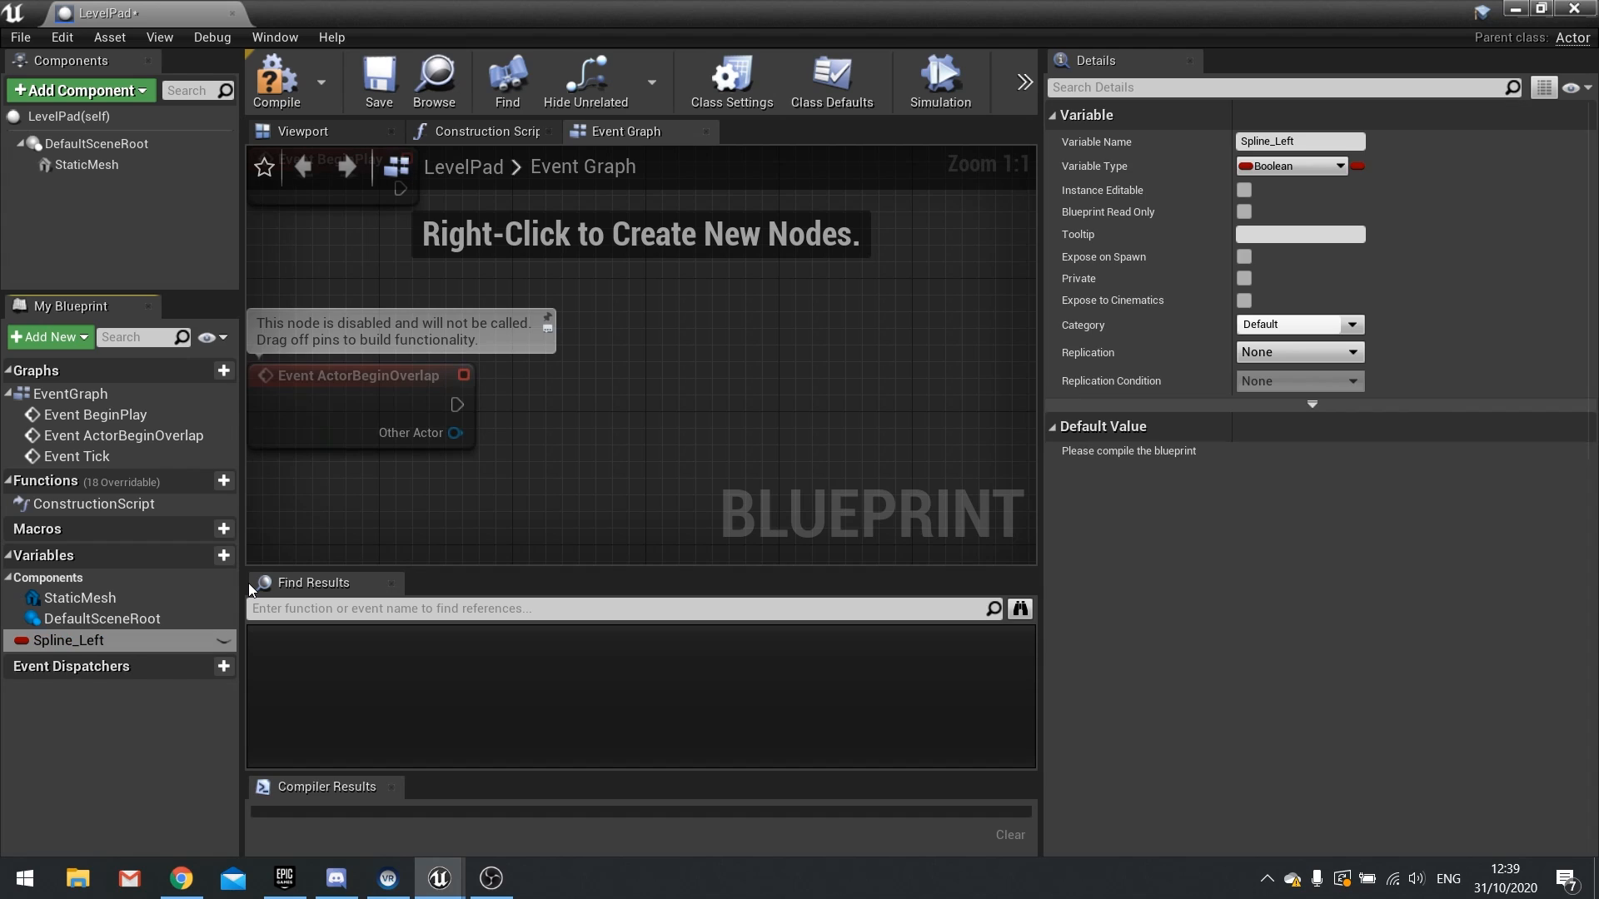
Step: Set the Spline_Left variable's type to Level Path, make it instance editable and compile the Blueprint
{"action": "left_click", "coordinate": [1312, 173]}
{"action": "type", "text": "spline"}
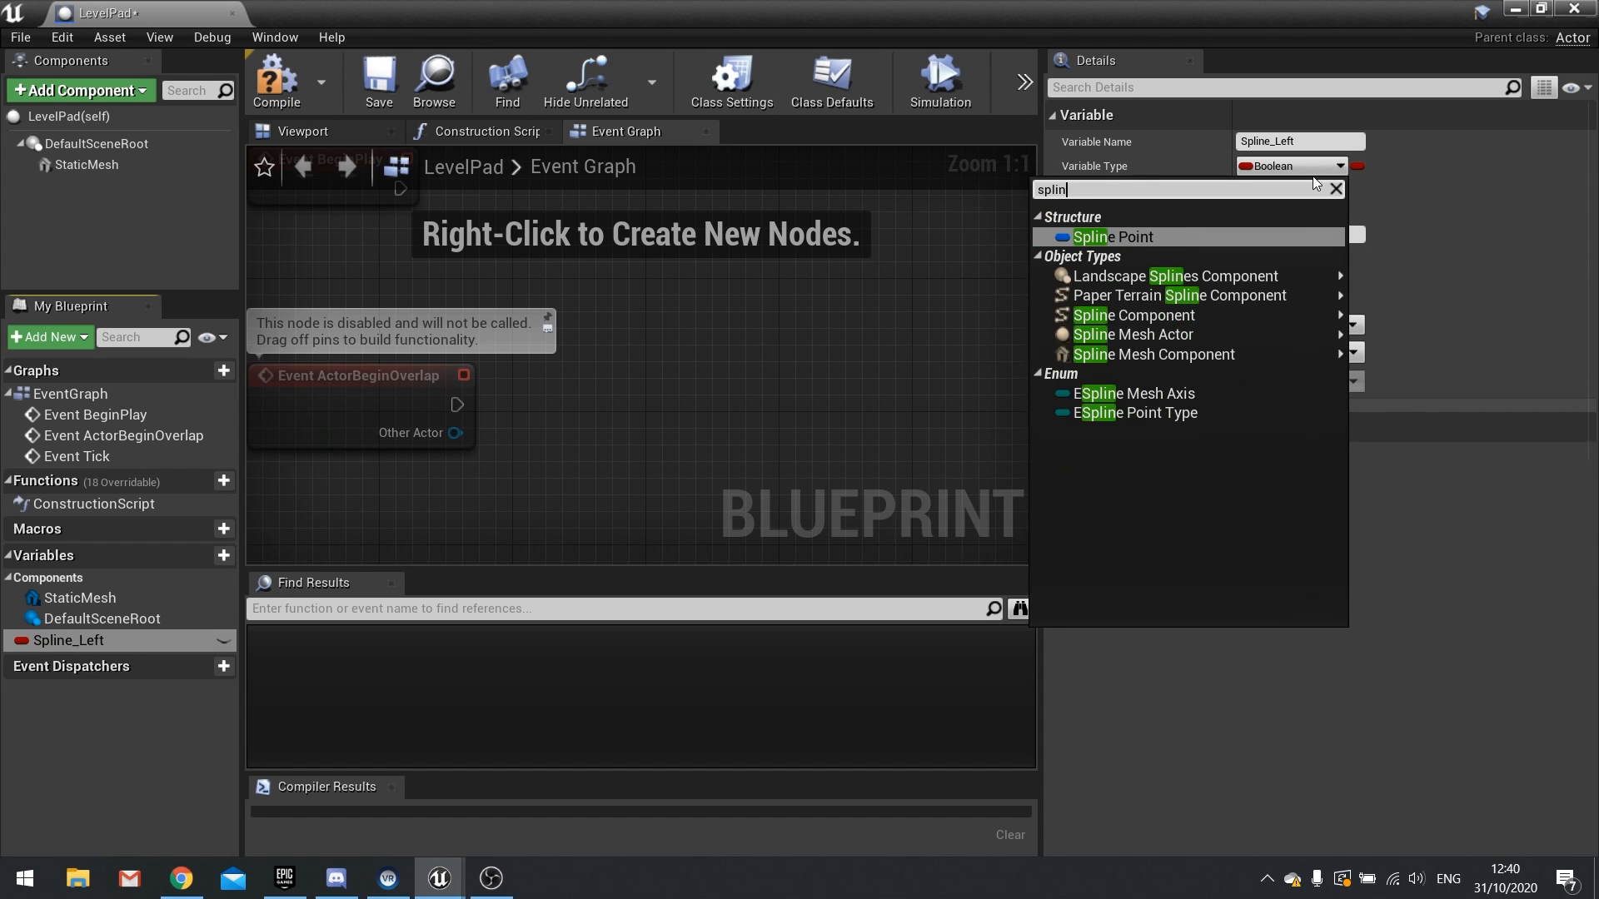
{"action": "key", "text": "BackSpace"}
{"action": "key", "text": "BackSpace"}
{"action": "key", "text": "BackSpace"}
{"action": "key", "text": "BackSpace"}
{"action": "key", "text": "BackSpace"}
{"action": "key", "text": "BackSpace"}
{"action": "type", "text": "leve"}
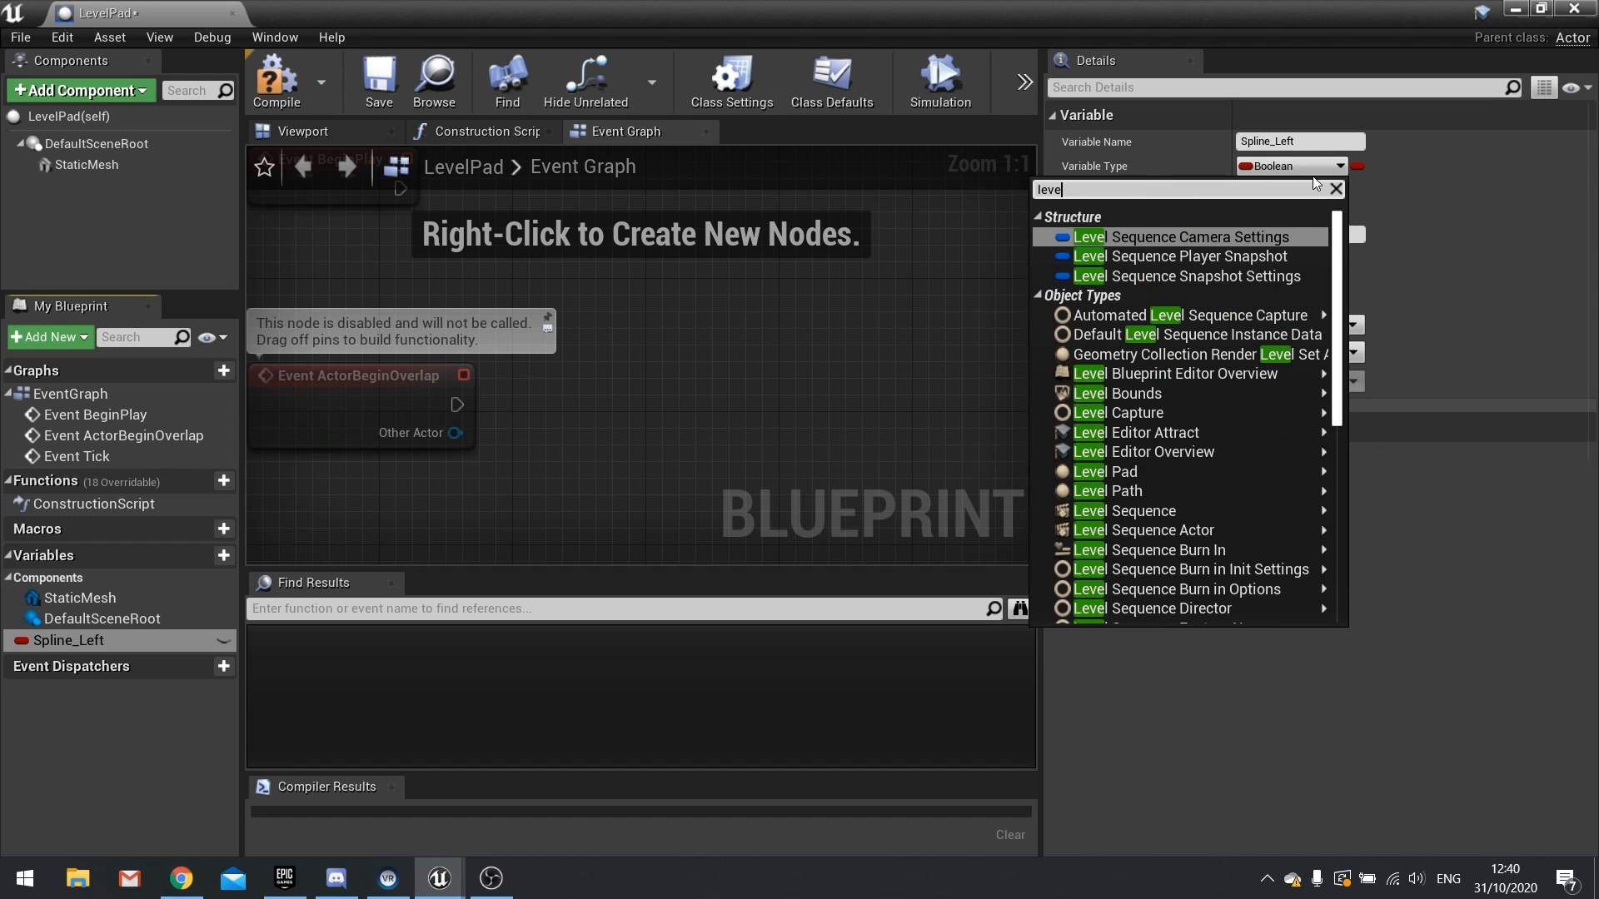
{"action": "type", "text": "l path"}
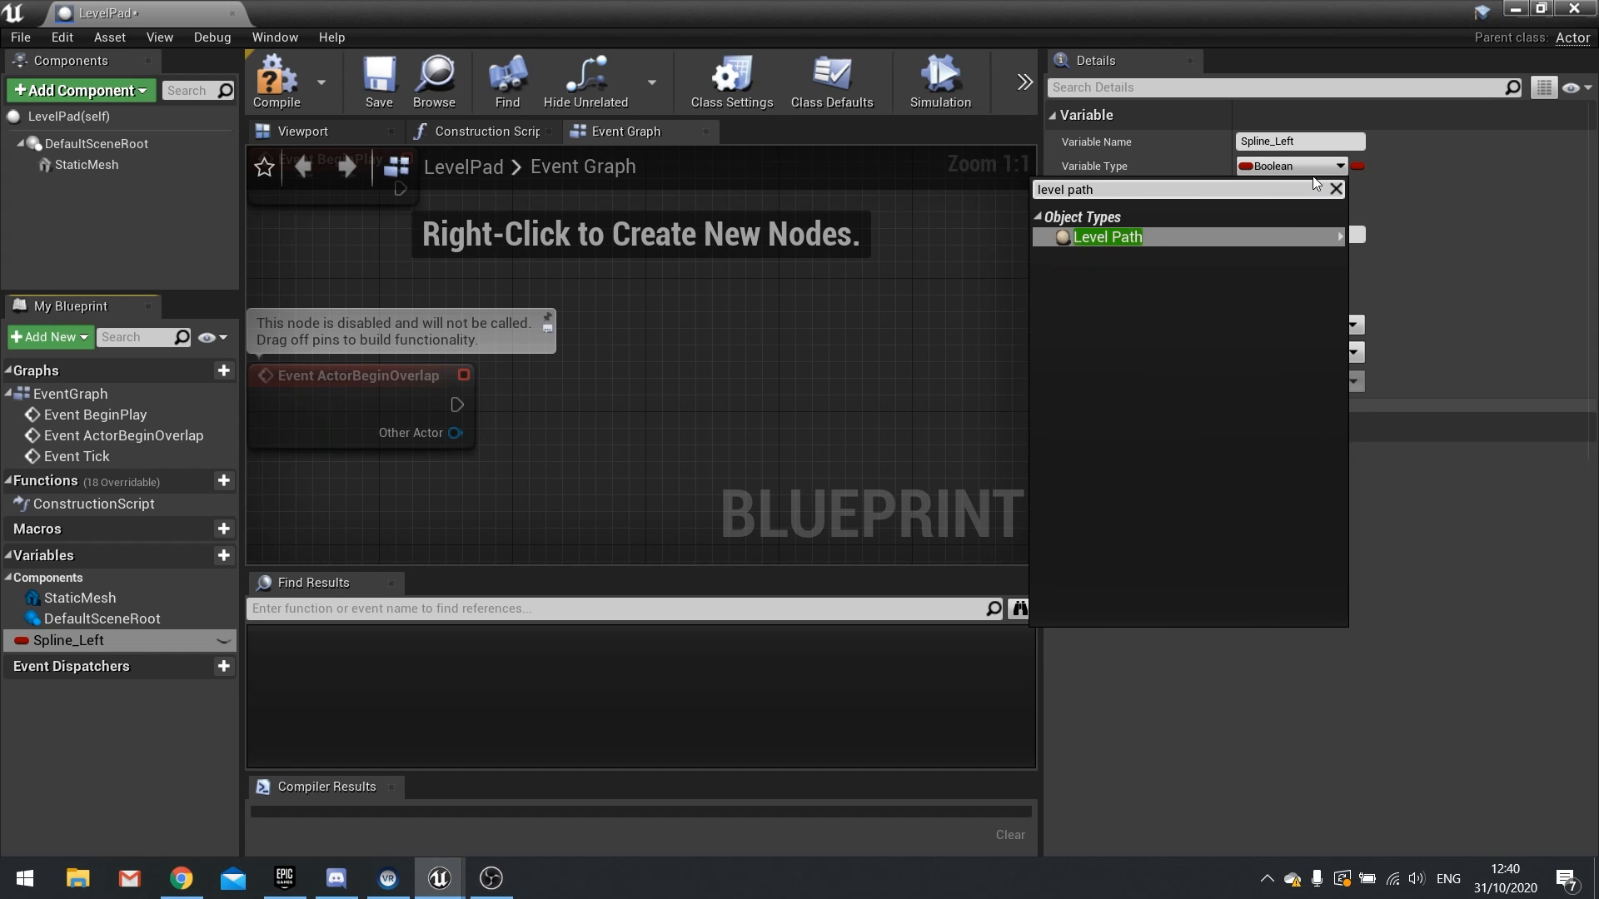
{"action": "left_click", "coordinate": [1111, 236]}
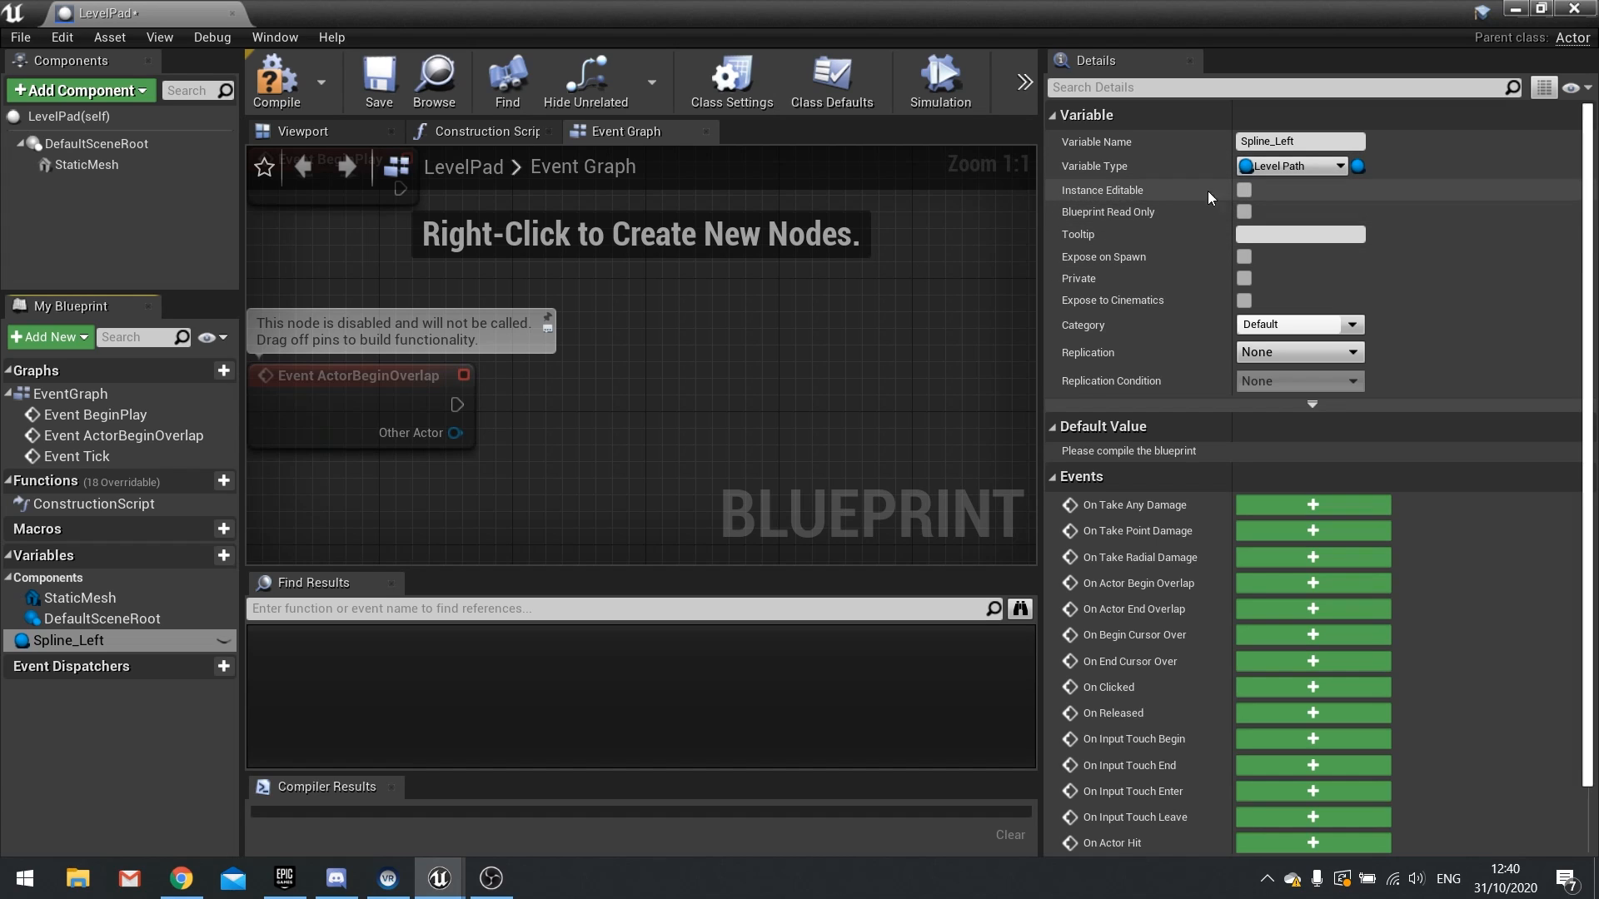
{"action": "left_click", "coordinate": [1244, 191]}
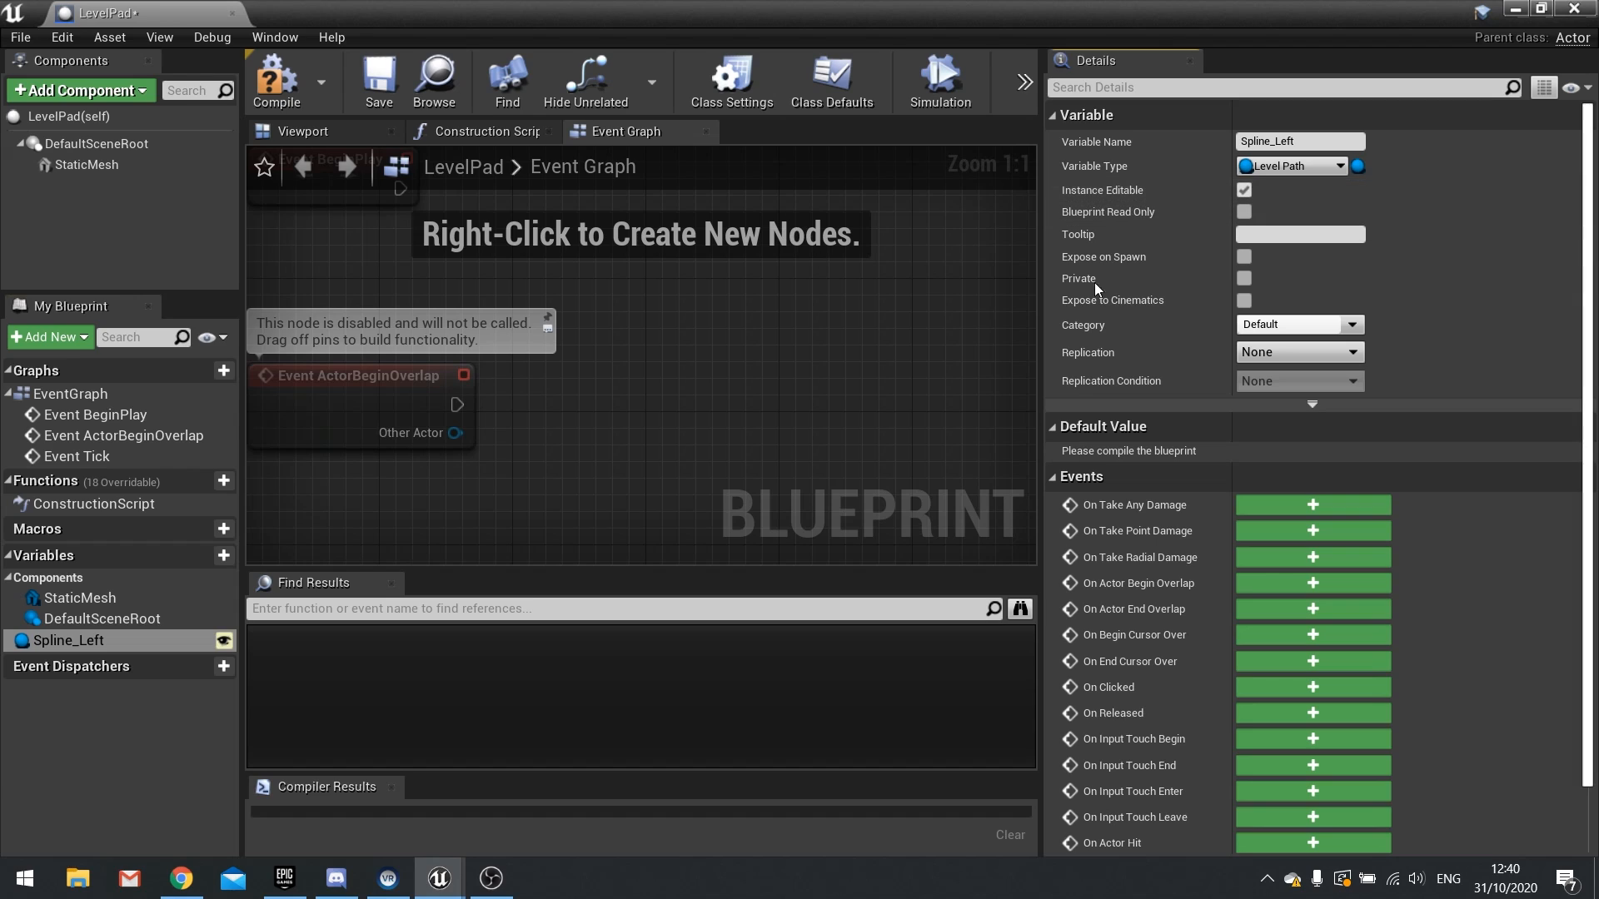
{"action": "left_click", "coordinate": [282, 101]}
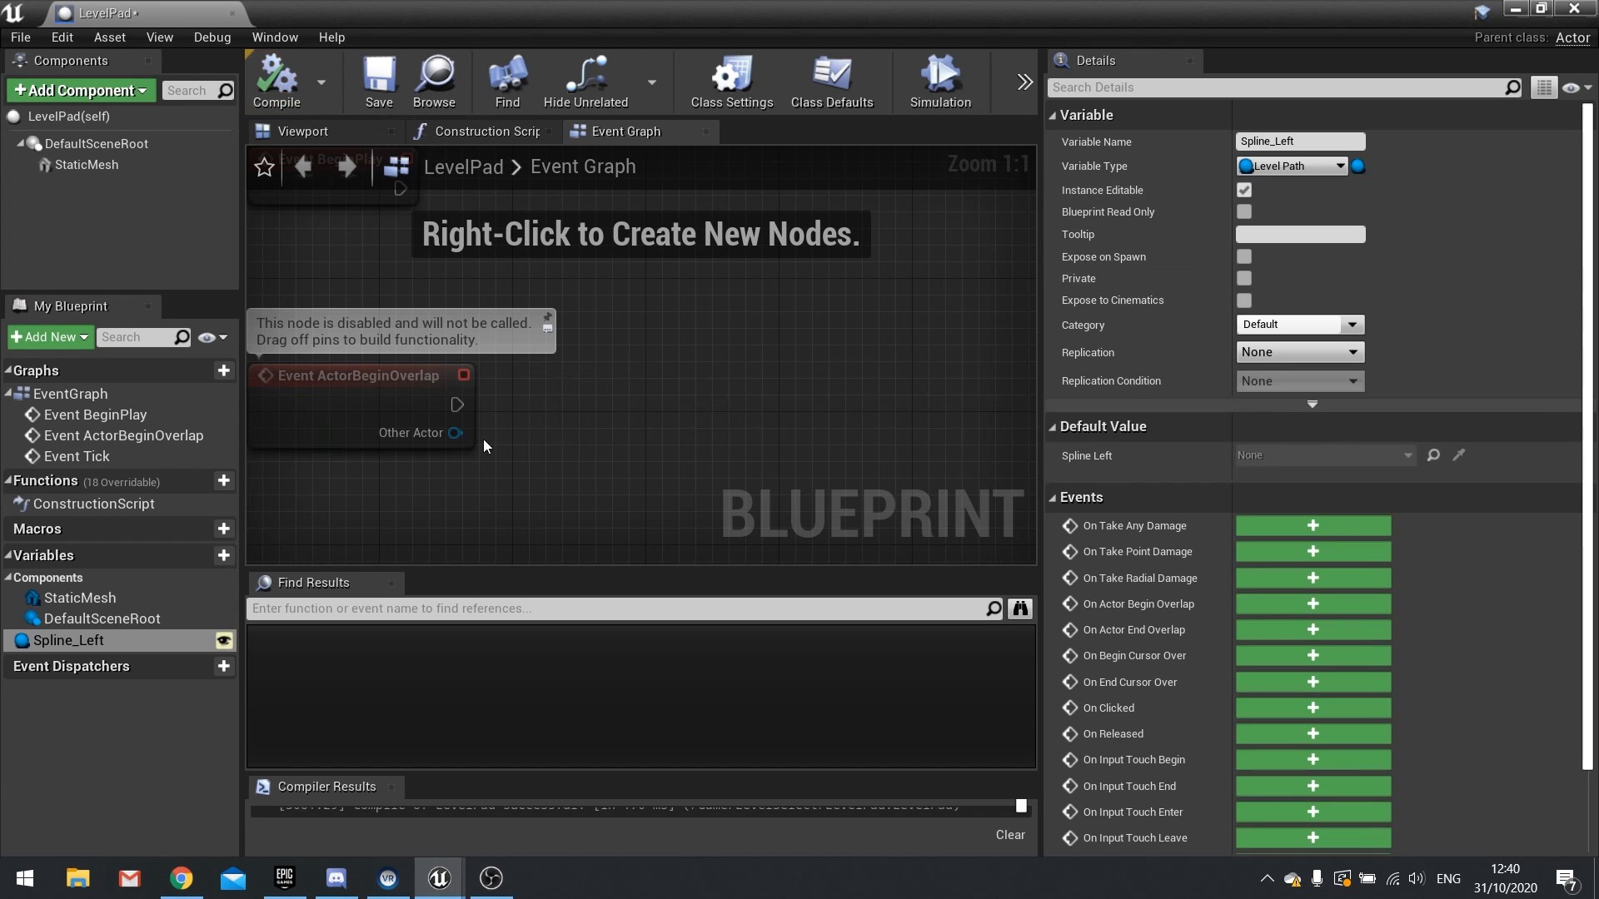
Step: Duplicate the Spline_Left variable and name the copy Spline_Right
{"action": "right_click", "coordinate": [103, 643]}
{"action": "left_click", "coordinate": [166, 700]}
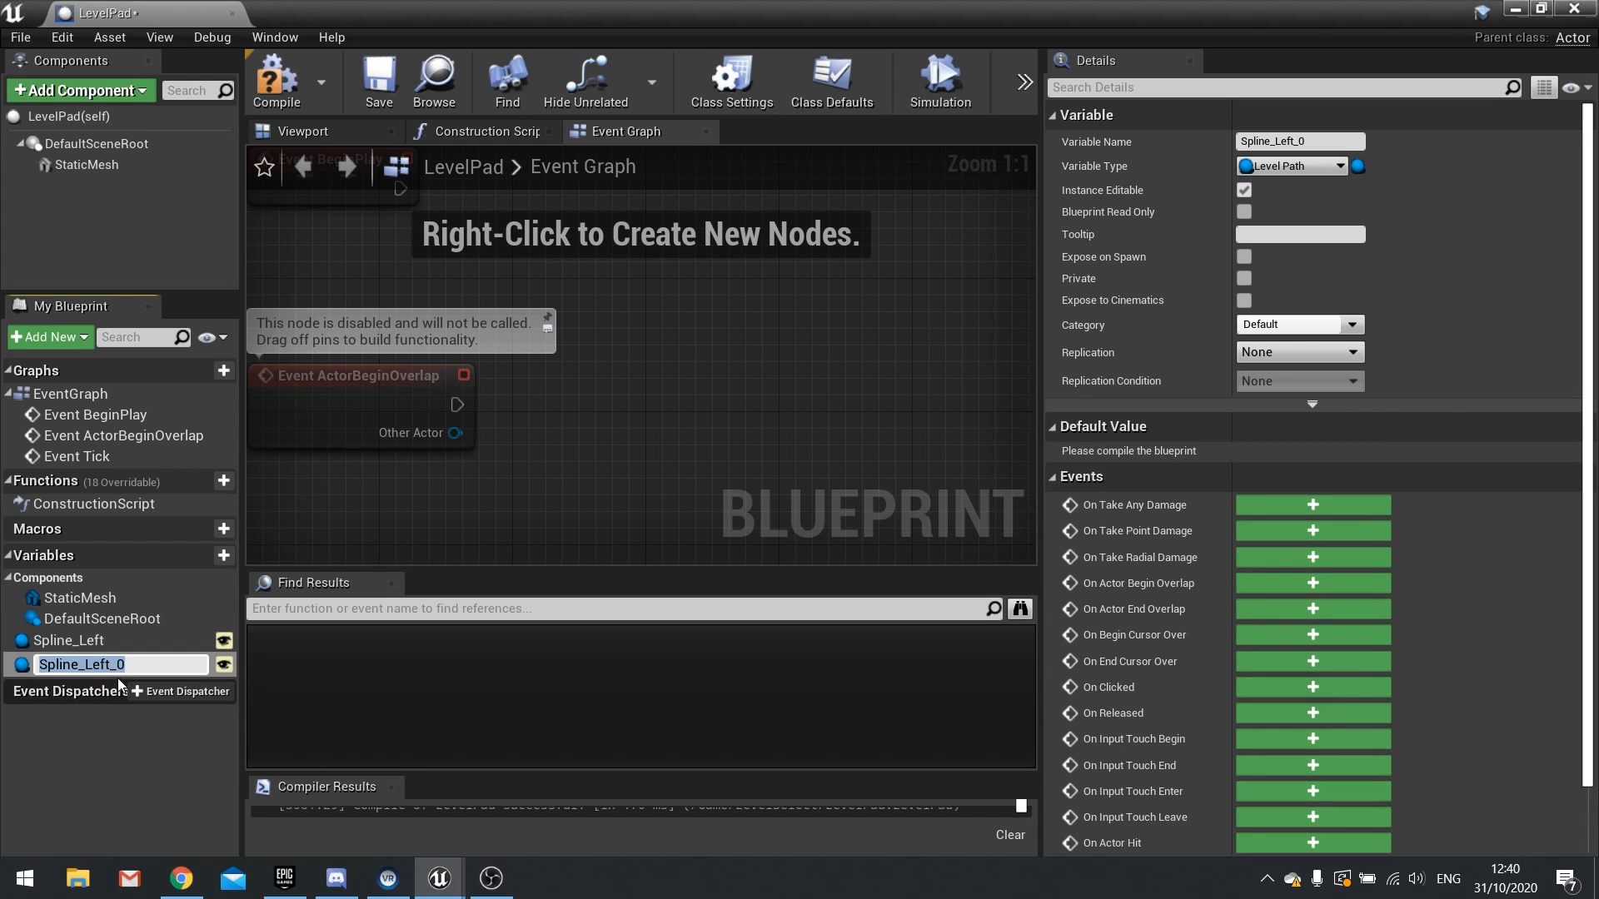
{"action": "left_click", "coordinate": [131, 666]}
{"action": "left_click_drag", "start_coordinate": [85, 665], "coordinate": [189, 665]}
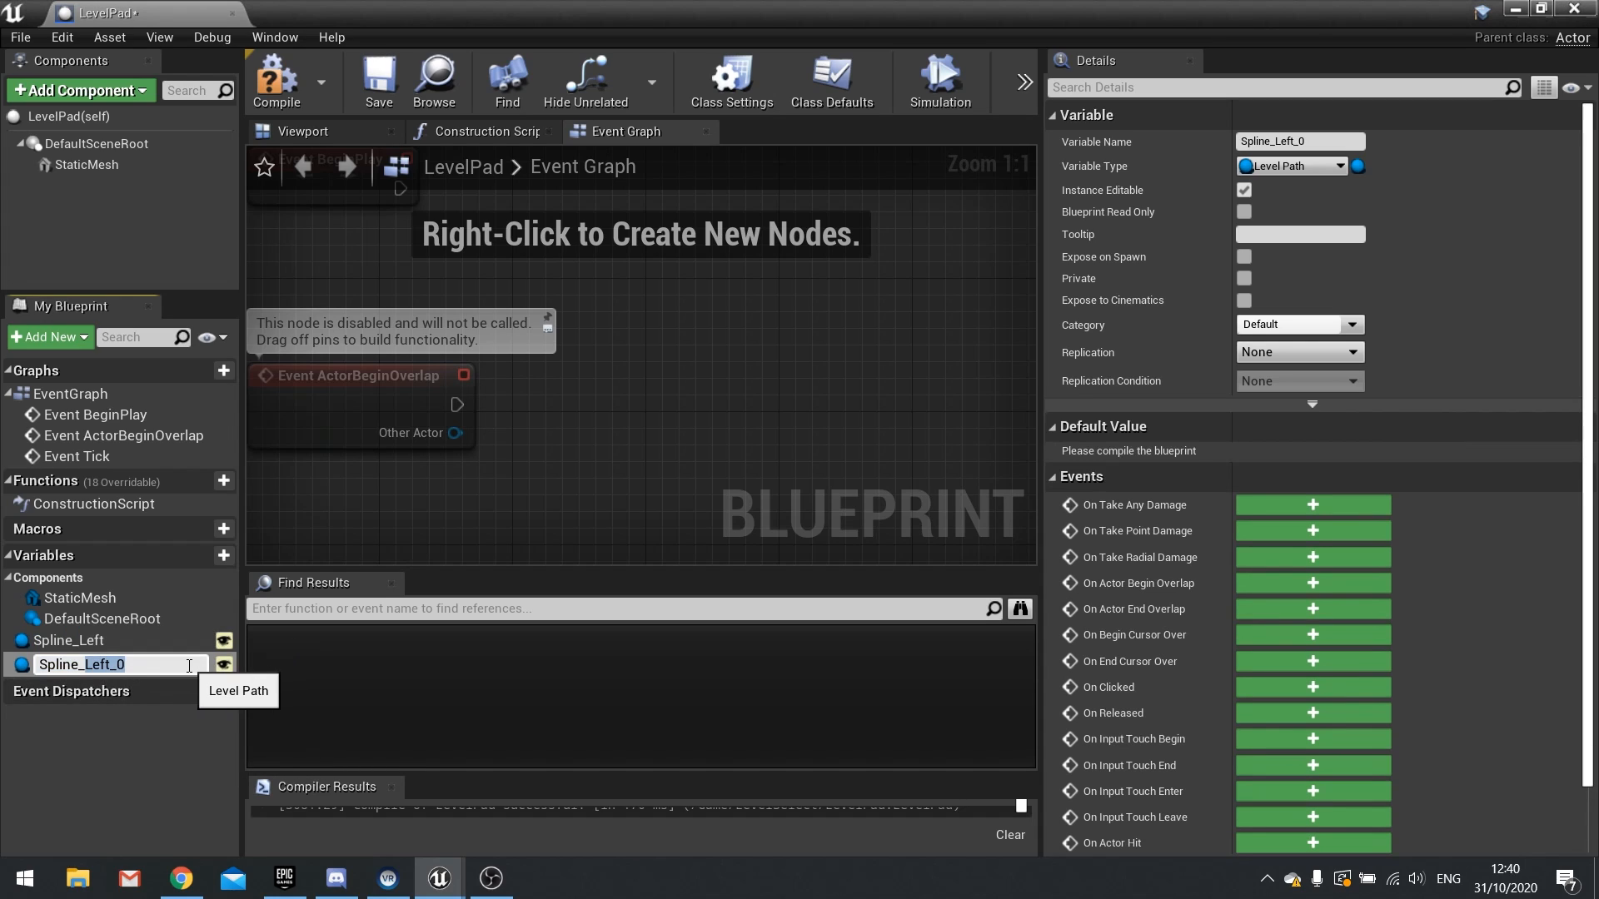
{"action": "type", "text": "Righ"}
{"action": "key", "text": "Return"}
Step: Duplicate the Spline_Right variable and name the copy Spline_Up
{"action": "key", "text": "ctrl+w"}
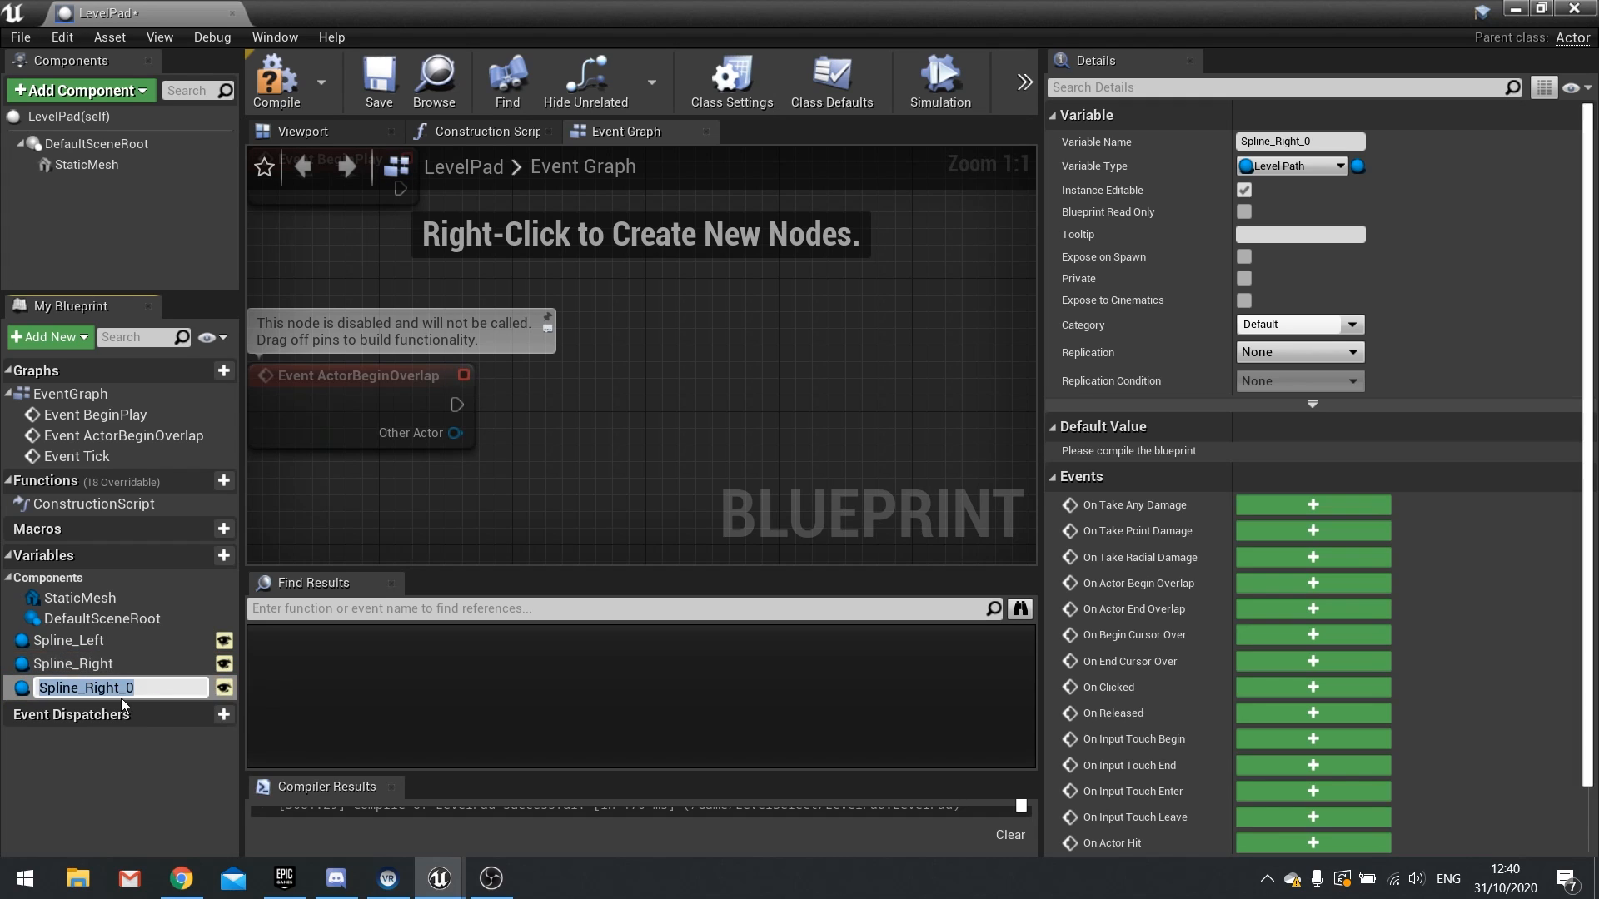
{"action": "left_click", "coordinate": [103, 686]}
{"action": "left_click_drag", "start_coordinate": [85, 686], "coordinate": [178, 687]}
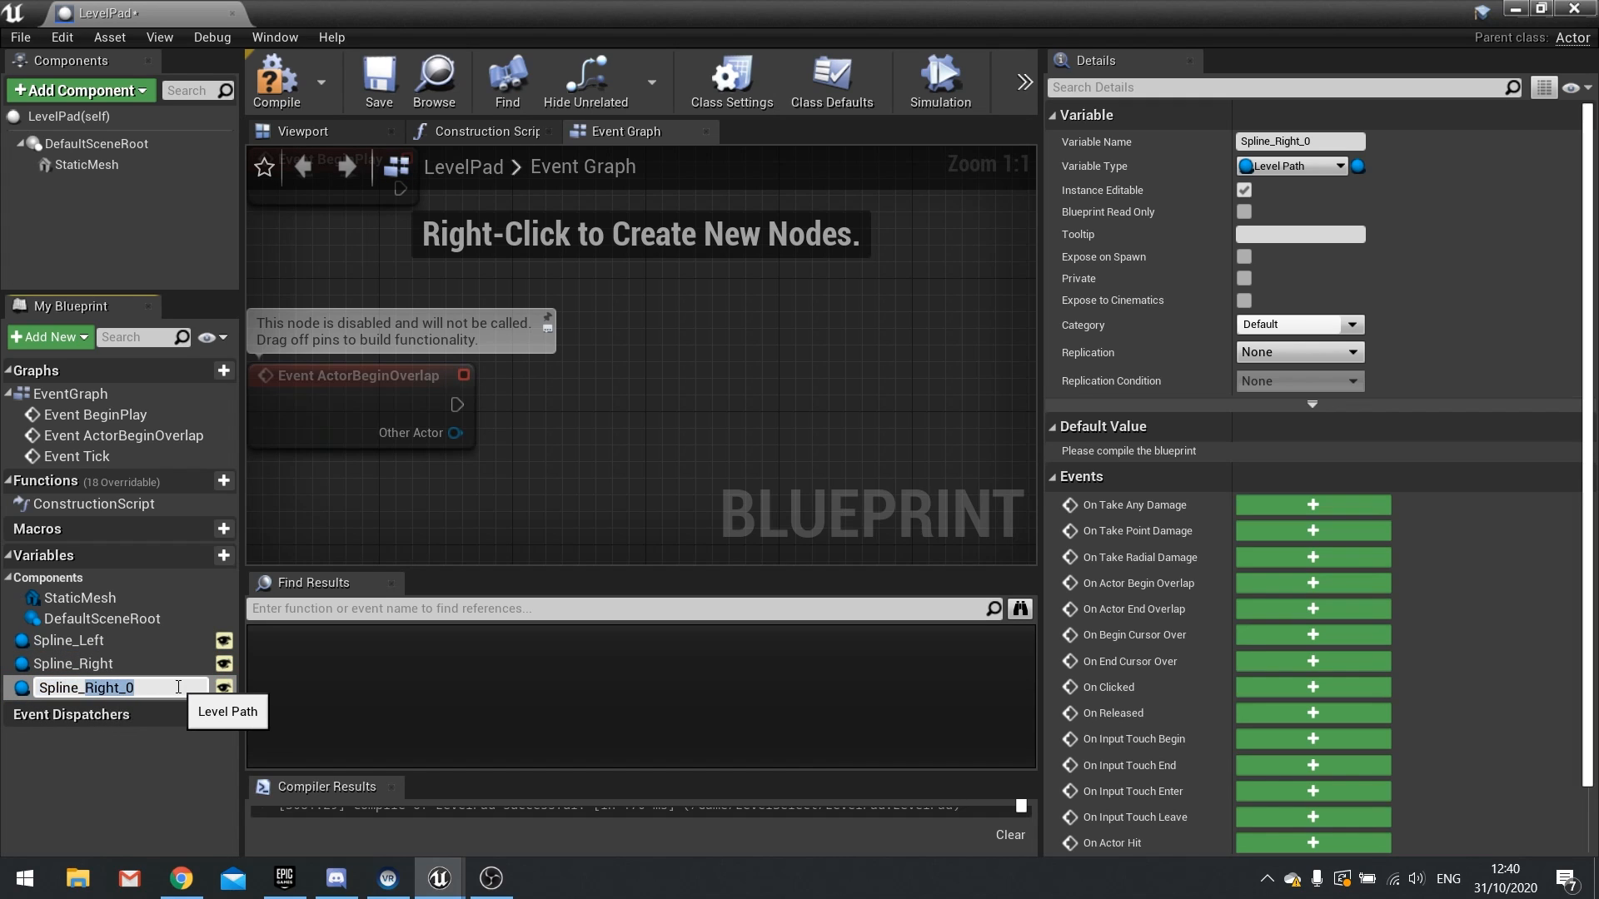
{"action": "type", "text": "Up"}
{"action": "key", "text": "Return"}
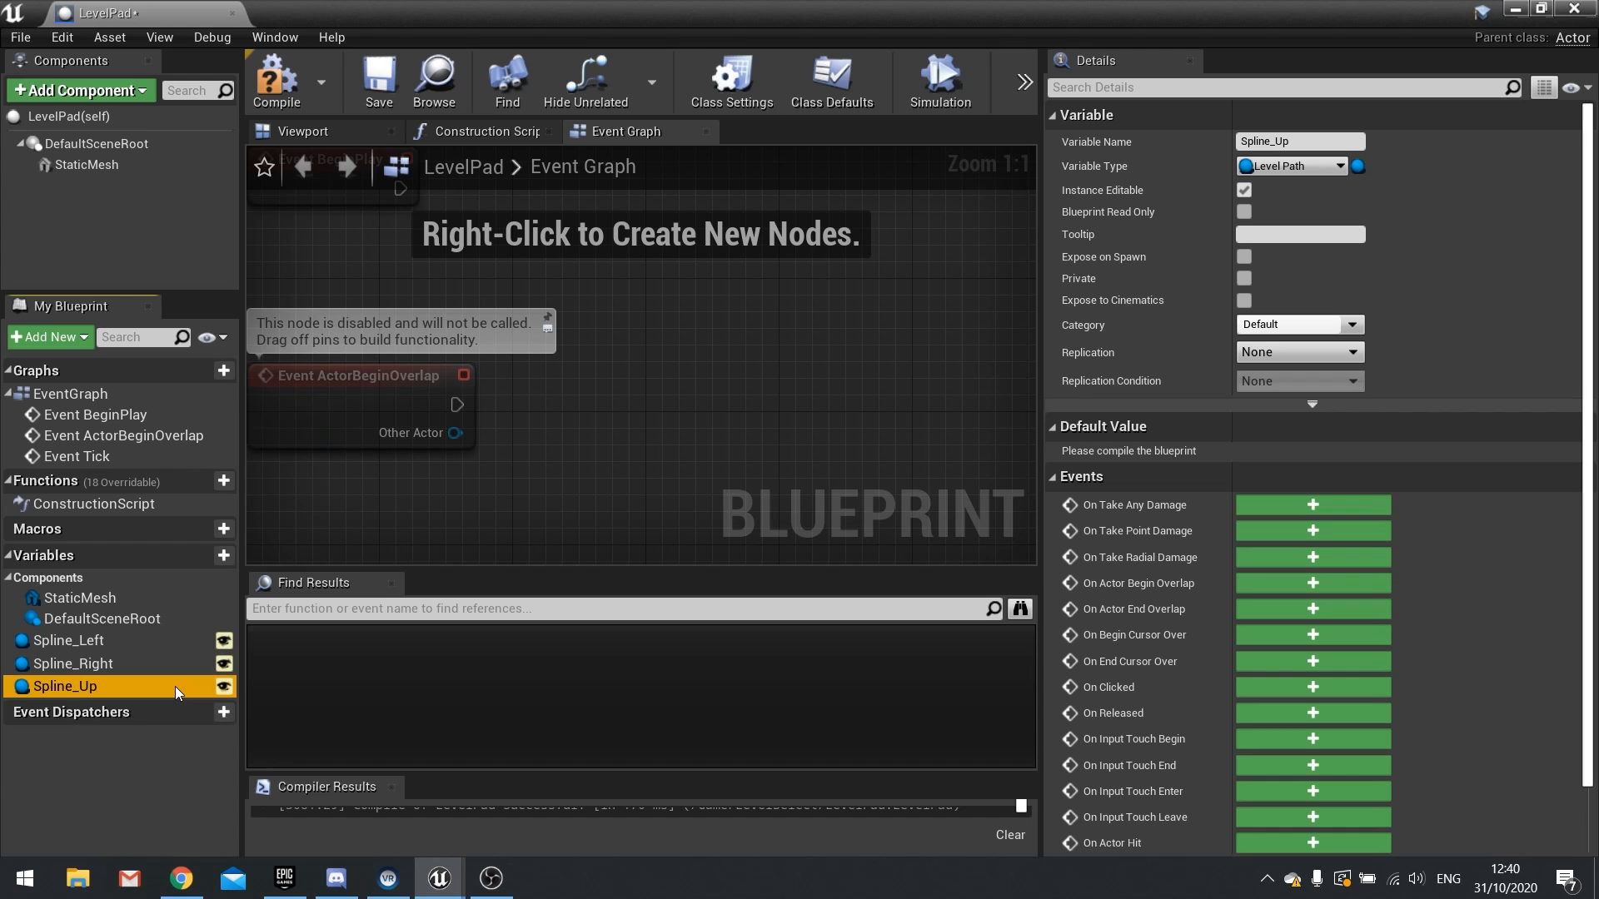
Step: Duplicate the Spline_Up variable as Spline_Down, then compile and close the LevelPad Blueprint
{"action": "key", "text": "ctrl+w"}
{"action": "left_click_drag", "start_coordinate": [85, 709], "coordinate": [154, 710]}
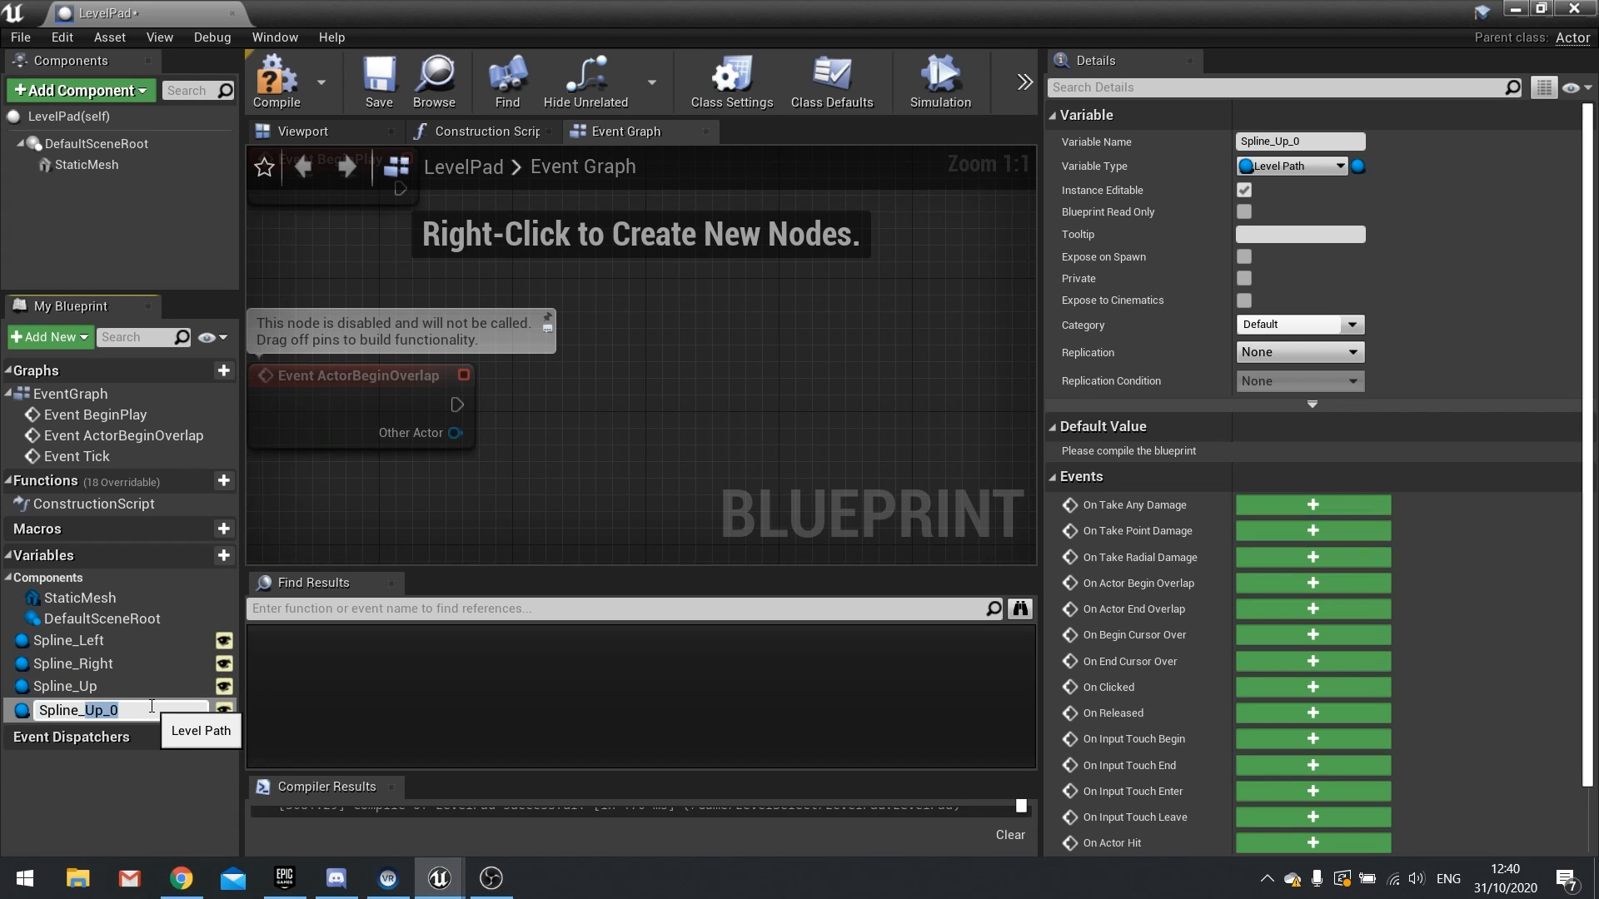
{"action": "type", "text": "Down"}
{"action": "key", "text": "Return"}
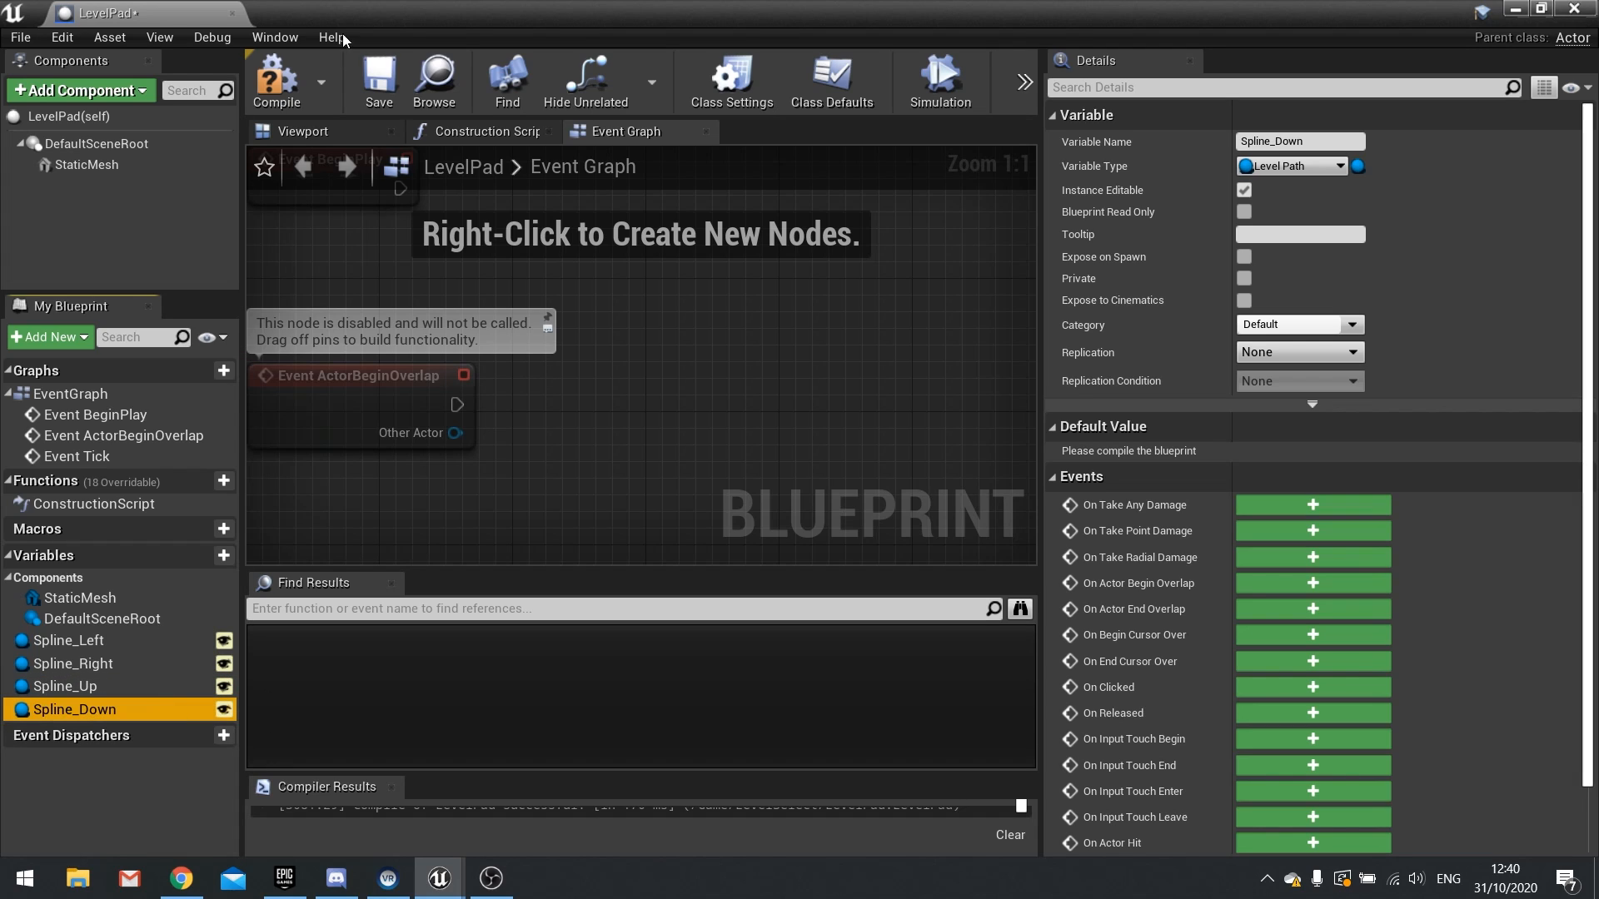
{"action": "left_click", "coordinate": [280, 79]}
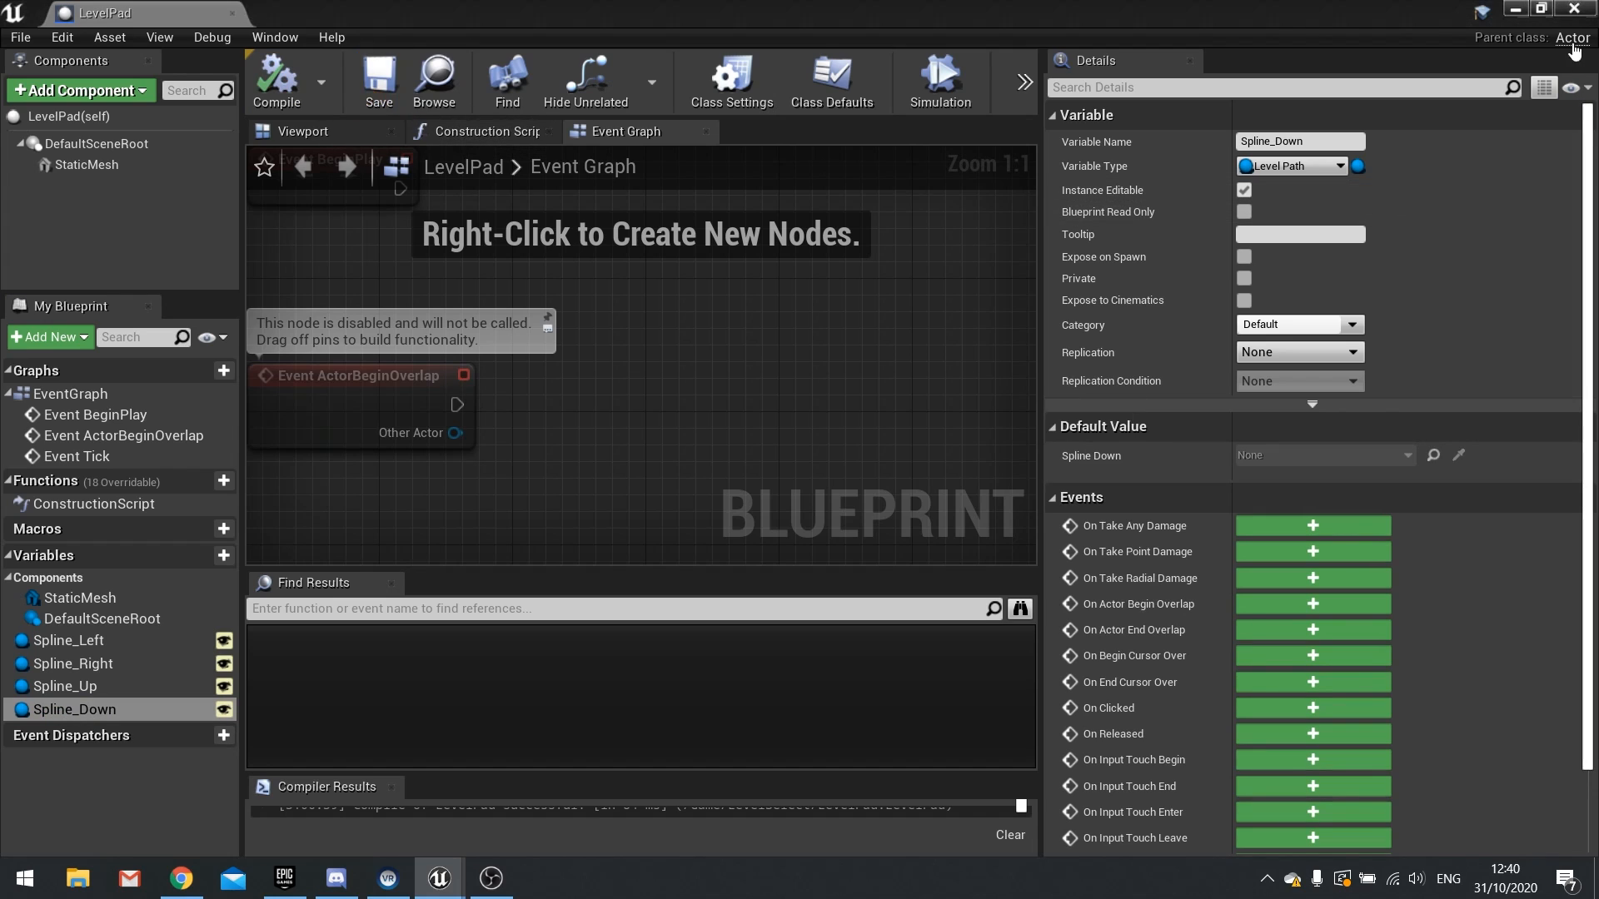
{"action": "left_click", "coordinate": [1574, 9]}
Step: Select the first LevelPad in the level and set its Spline Right to LevelPath
{"action": "right_click_drag", "start_coordinate": [989, 343], "coordinate": [1058, 342]}
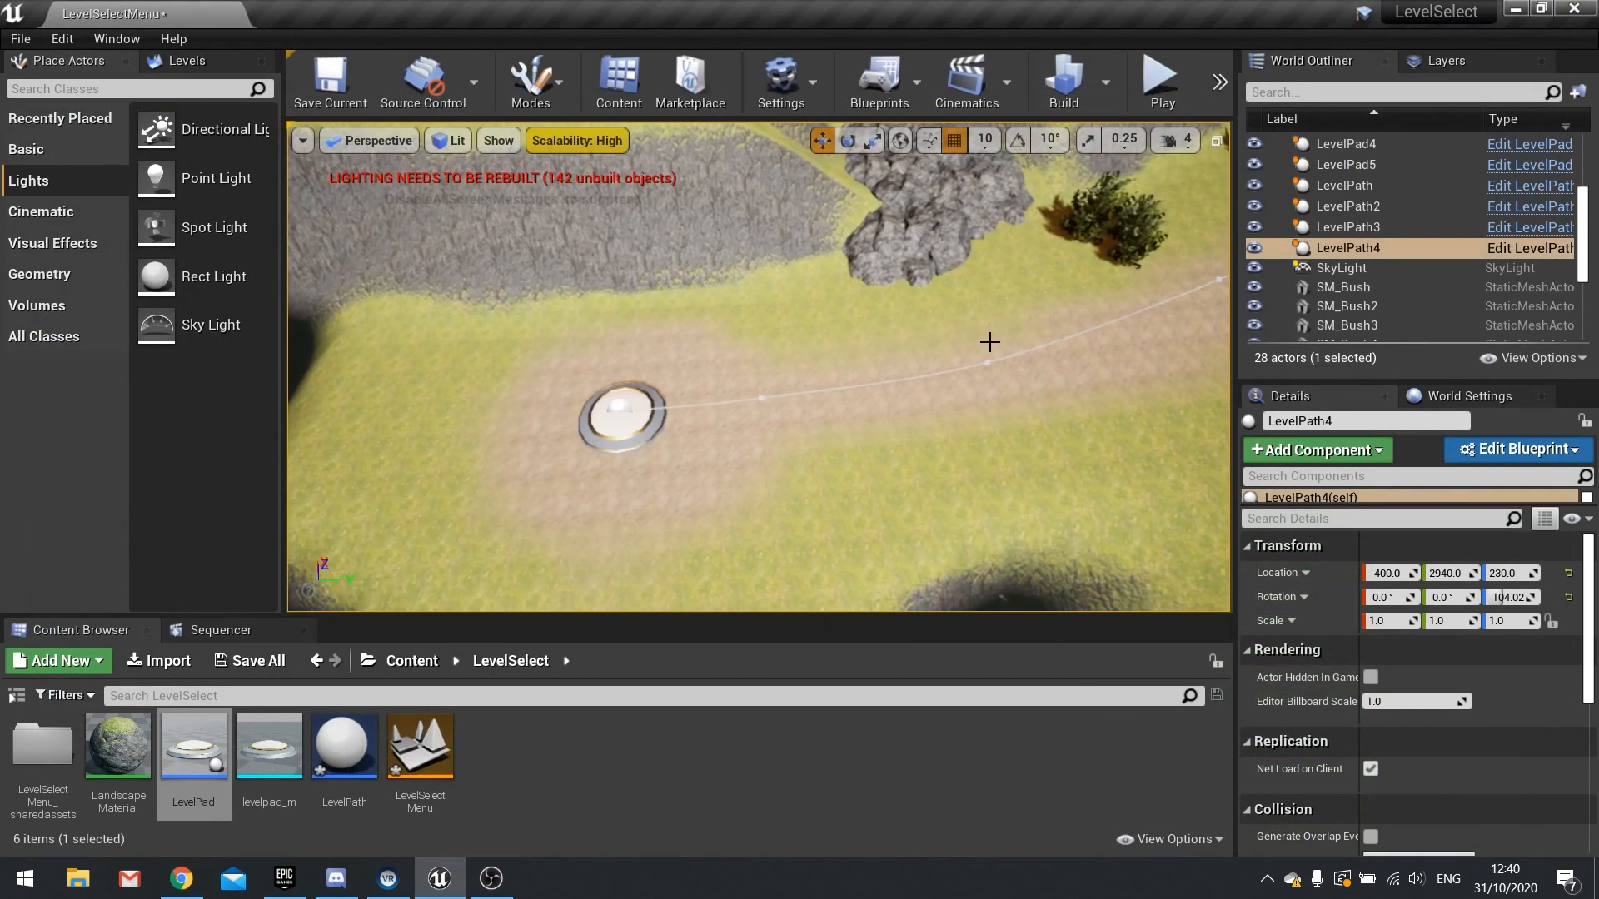
{"action": "left_click", "coordinate": [617, 424]}
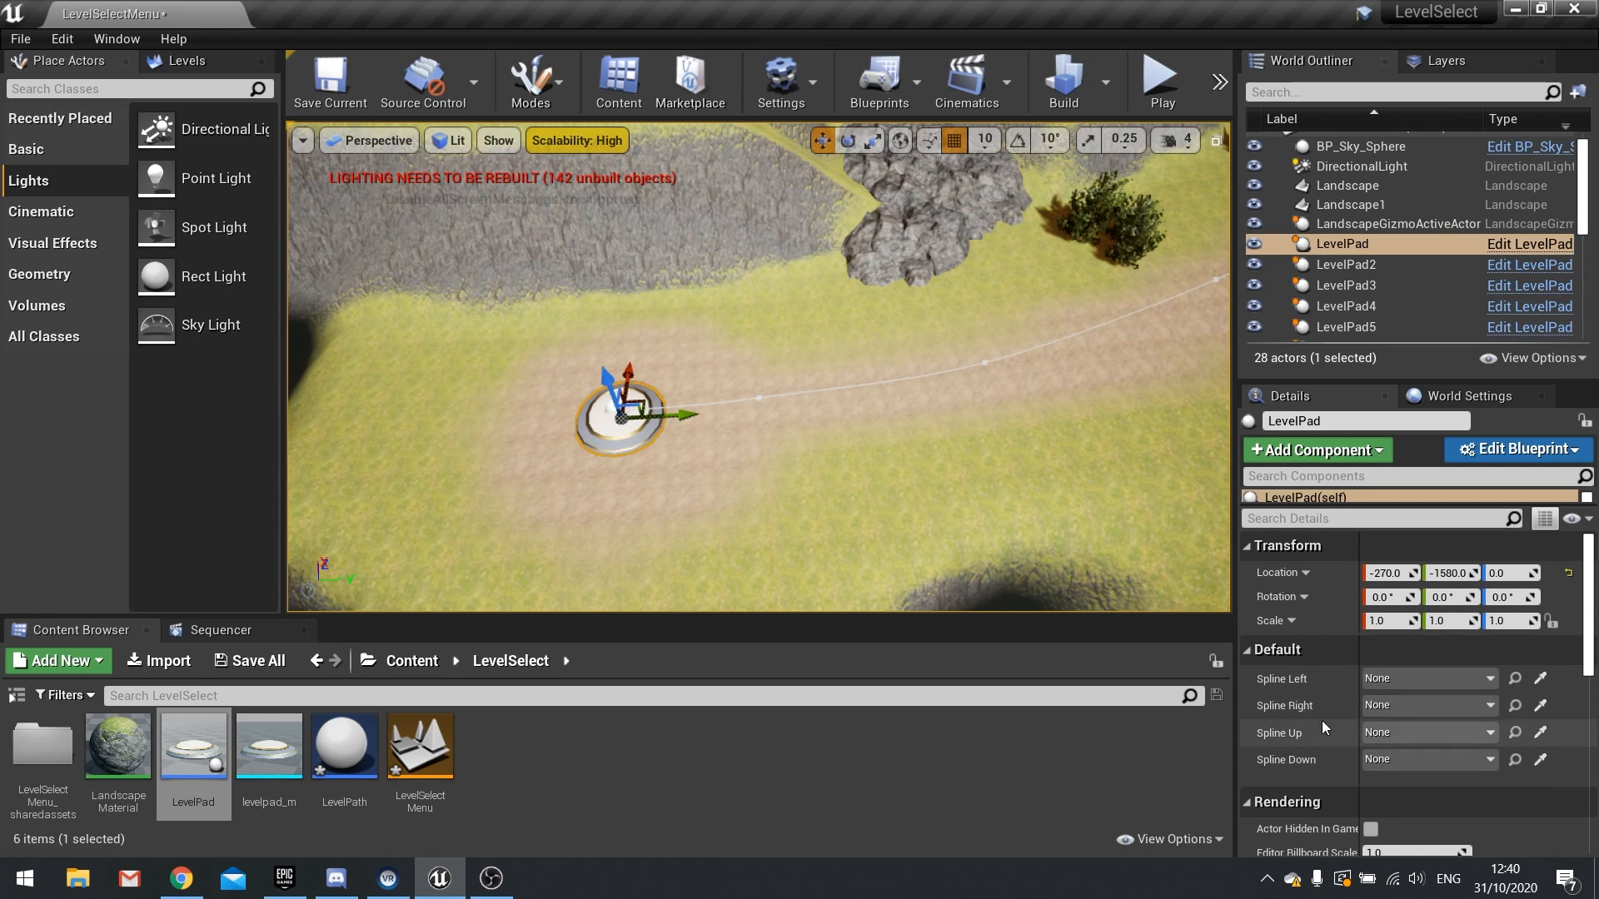
{"action": "key", "text": "w"}
{"action": "mouse_move", "coordinate": [957, 449]}
{"action": "right_mouse_down"}
{"action": "mouse_move", "coordinate": [949, 468]}
{"action": "mouse_move", "coordinate": [966, 468]}
{"action": "right_mouse_up"}
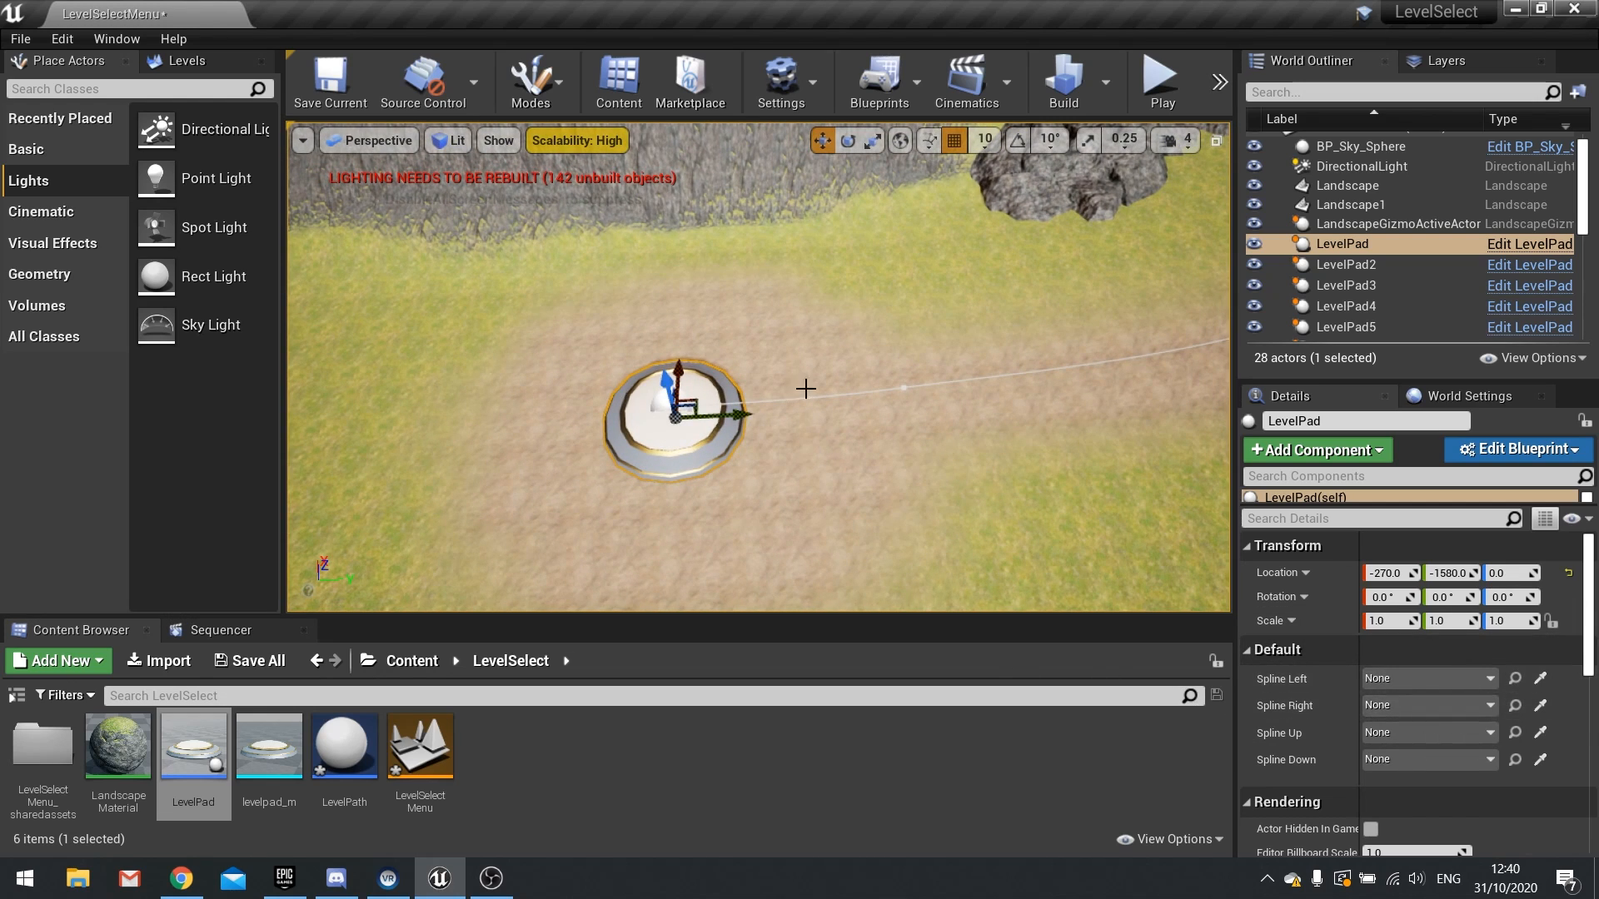
{"action": "scroll", "coordinate": [805, 388], "scroll_direction": "up", "scroll_amount": 3}
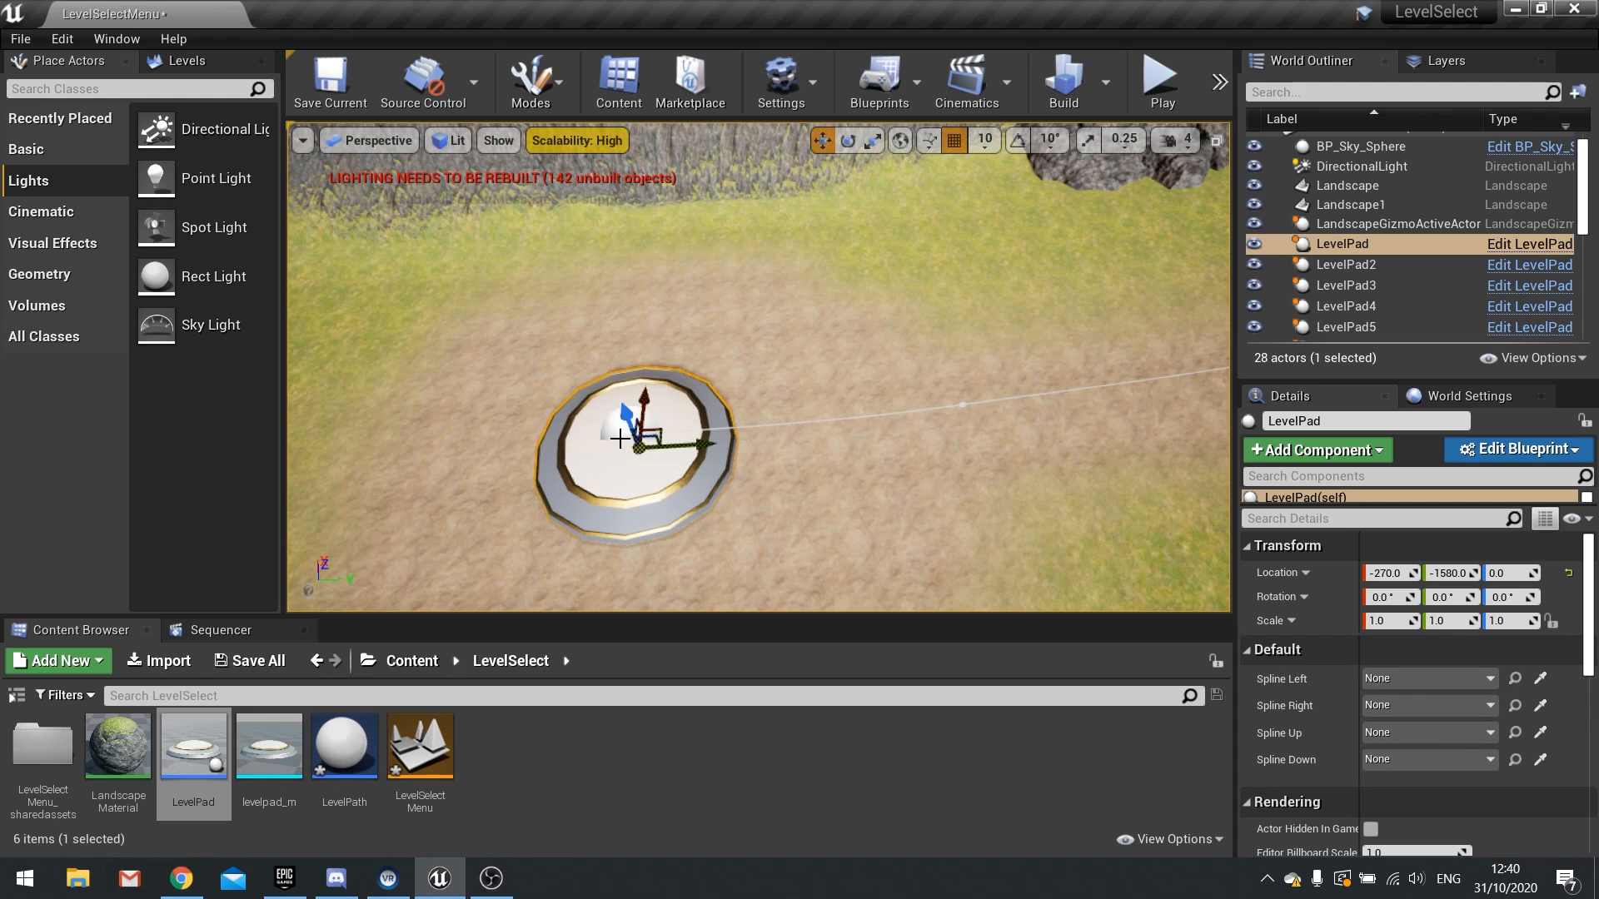
{"action": "mouse_move", "coordinate": [1080, 400]}
{"action": "right_mouse_down"}
{"action": "mouse_move", "coordinate": [1249, 333]}
{"action": "mouse_move", "coordinate": [1090, 358]}
{"action": "mouse_move", "coordinate": [1070, 389]}
{"action": "right_mouse_up"}
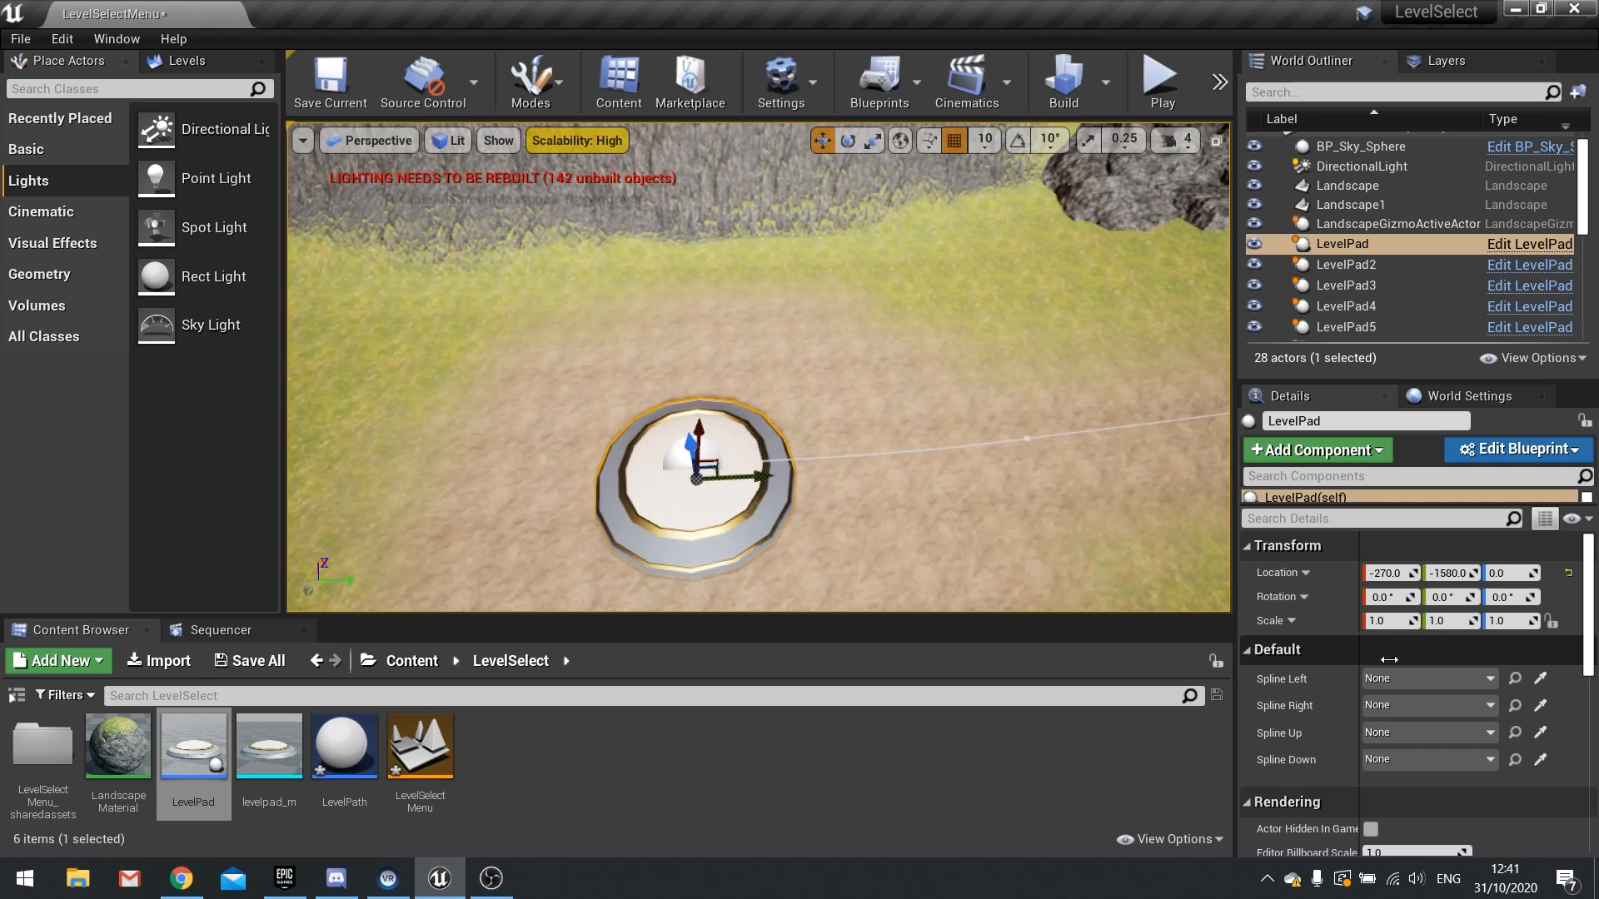
{"action": "left_click", "coordinate": [1540, 706]}
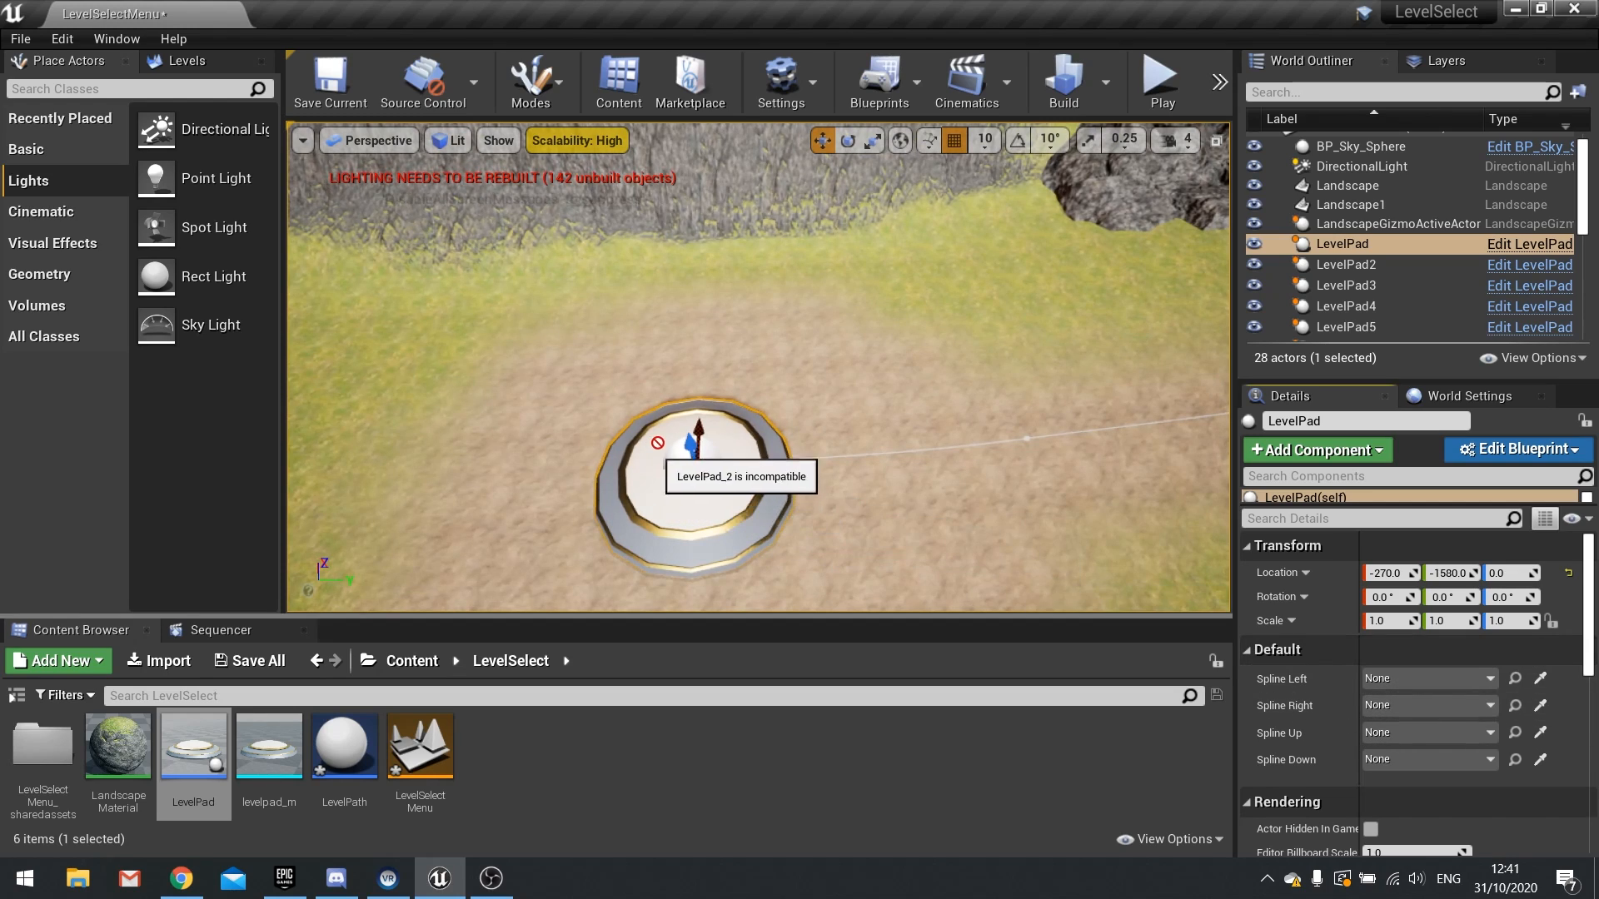
{"action": "left_click", "coordinate": [688, 454]}
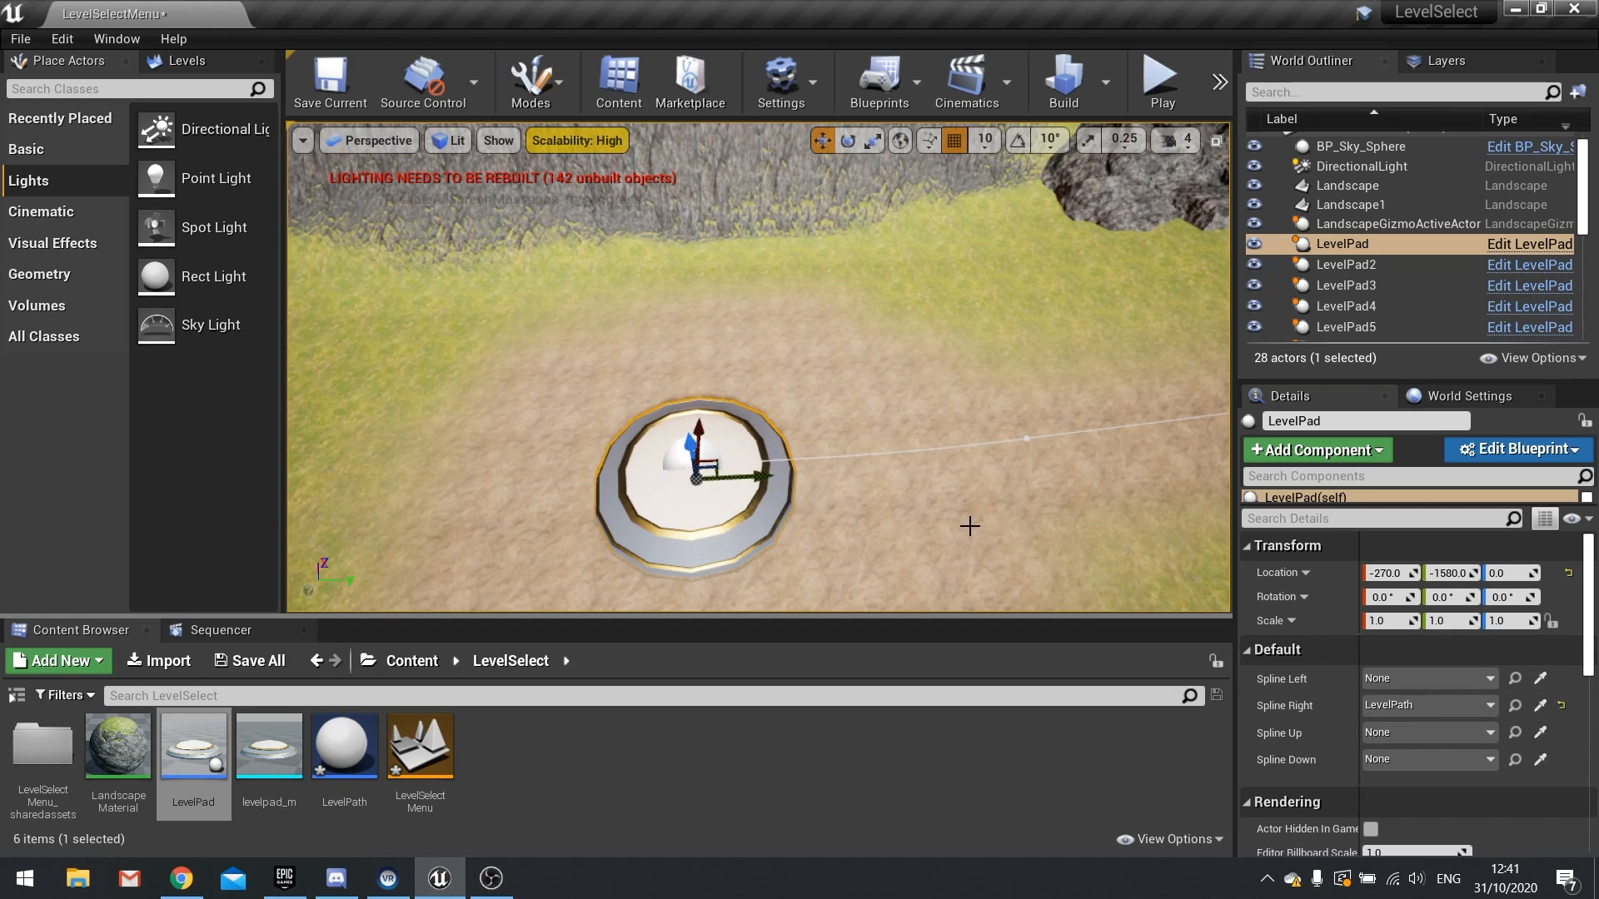
{"action": "right_click", "coordinate": [928, 551]}
{"action": "left_click", "coordinate": [664, 510]}
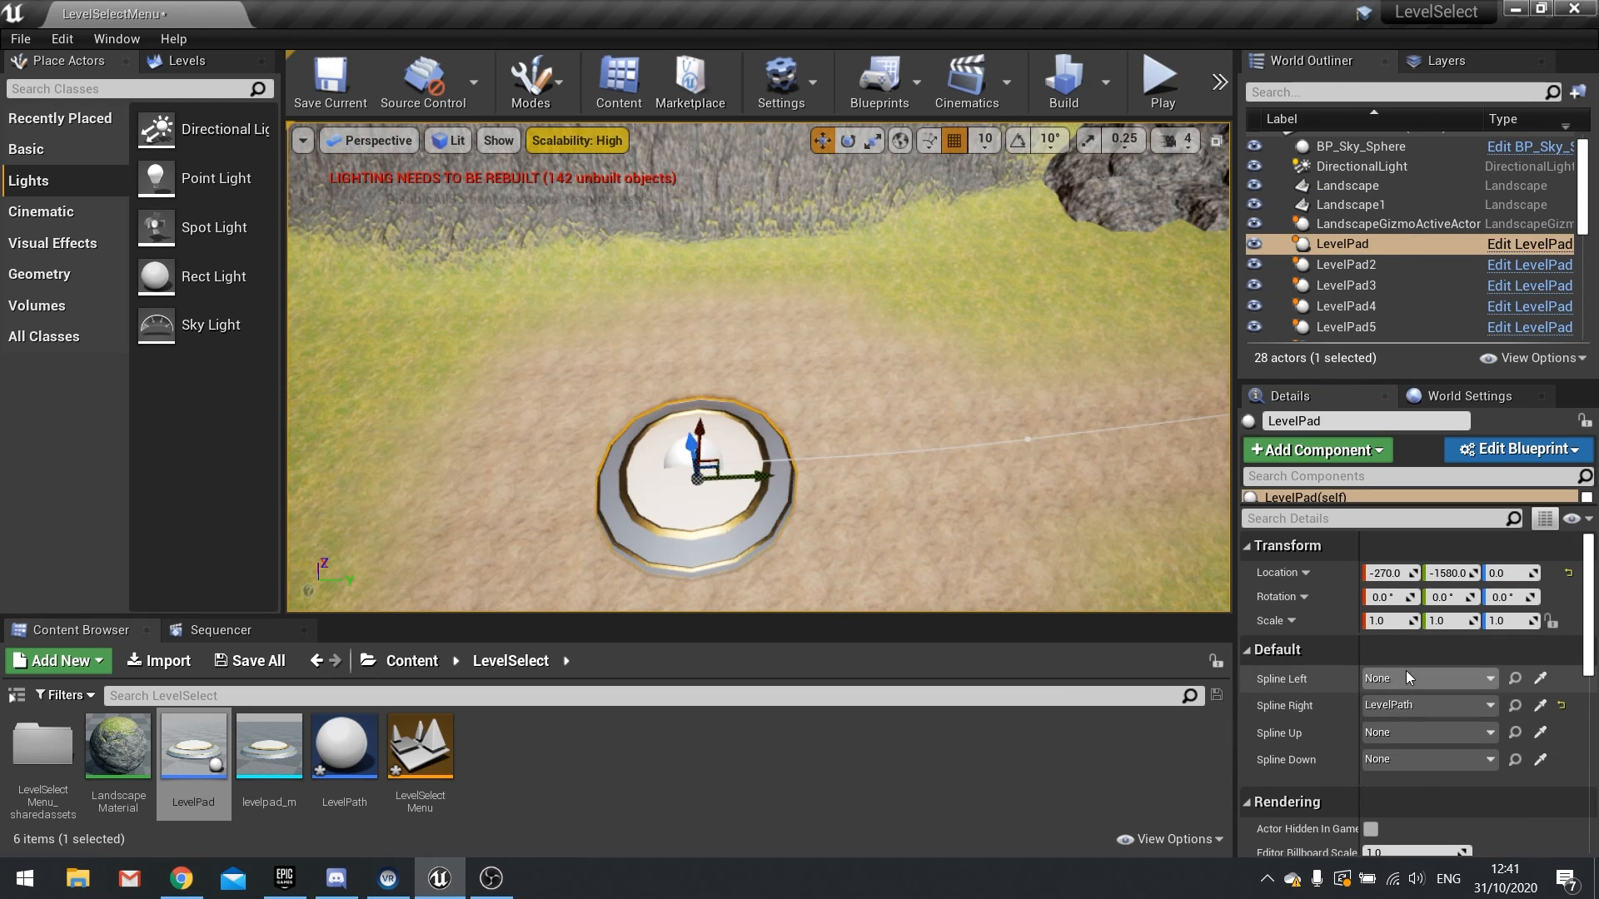
Step: Select LevelPad2 at the path junction and set its Spline Left to LevelPath
{"action": "mouse_move", "coordinate": [794, 504]}
{"action": "right_mouse_down"}
{"action": "mouse_move", "coordinate": [866, 333]}
{"action": "mouse_move", "coordinate": [883, 391]}
{"action": "mouse_move", "coordinate": [875, 491]}
{"action": "mouse_move", "coordinate": [814, 514]}
{"action": "right_mouse_up"}
{"action": "key", "text": "w"}
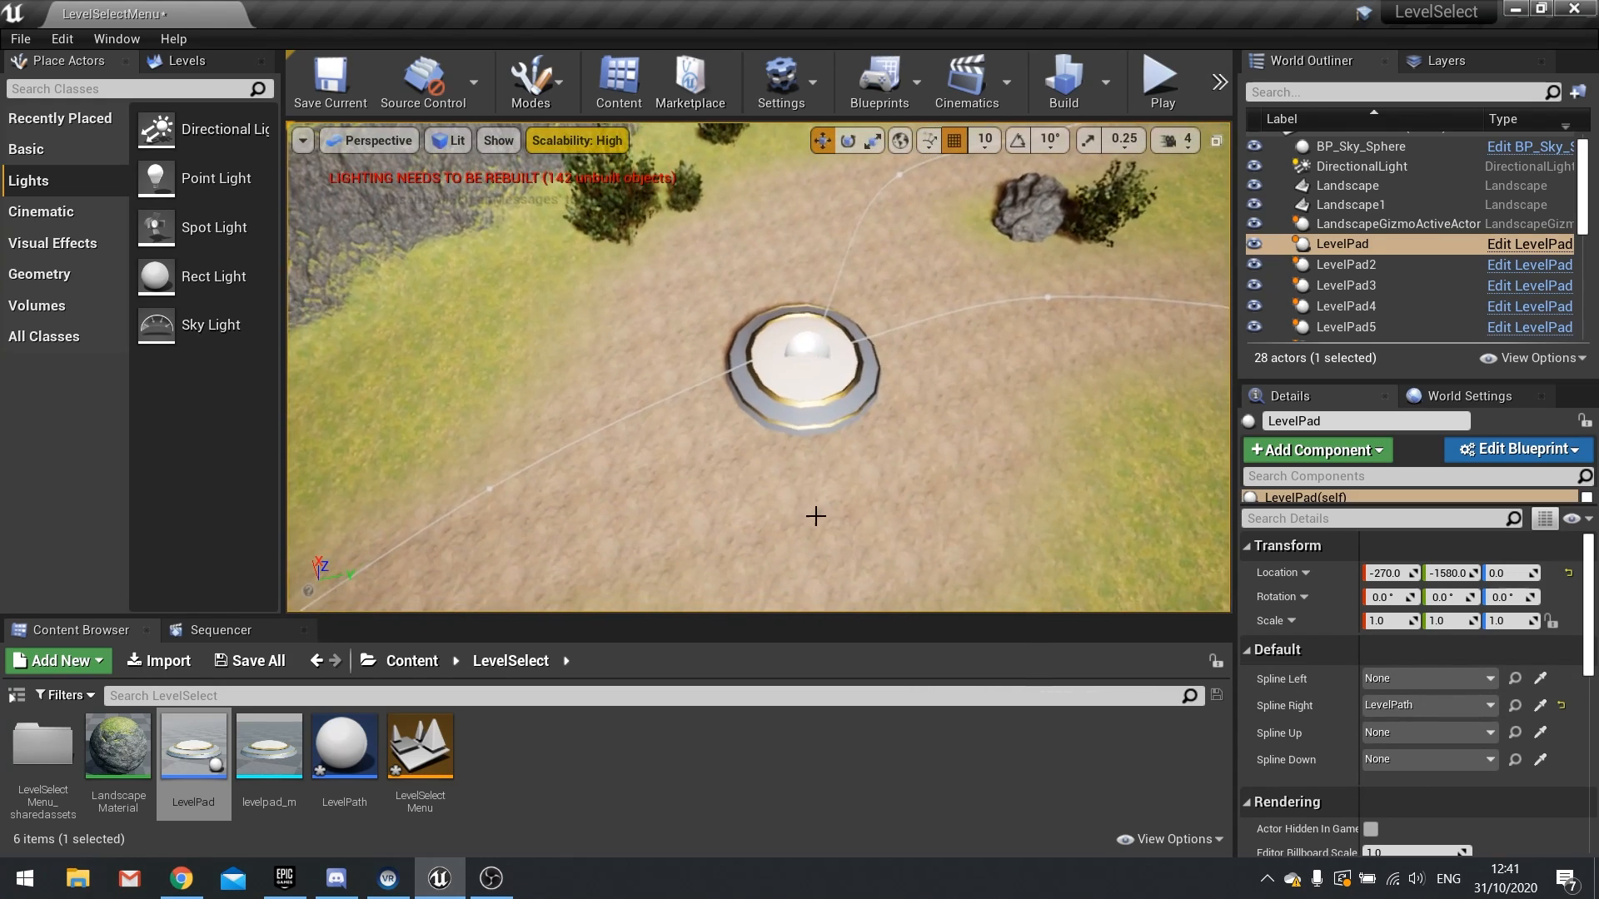
{"action": "left_click", "coordinate": [804, 398]}
{"action": "right_click_drag", "start_coordinate": [952, 429], "coordinate": [874, 399]}
{"action": "key", "text": "d"}
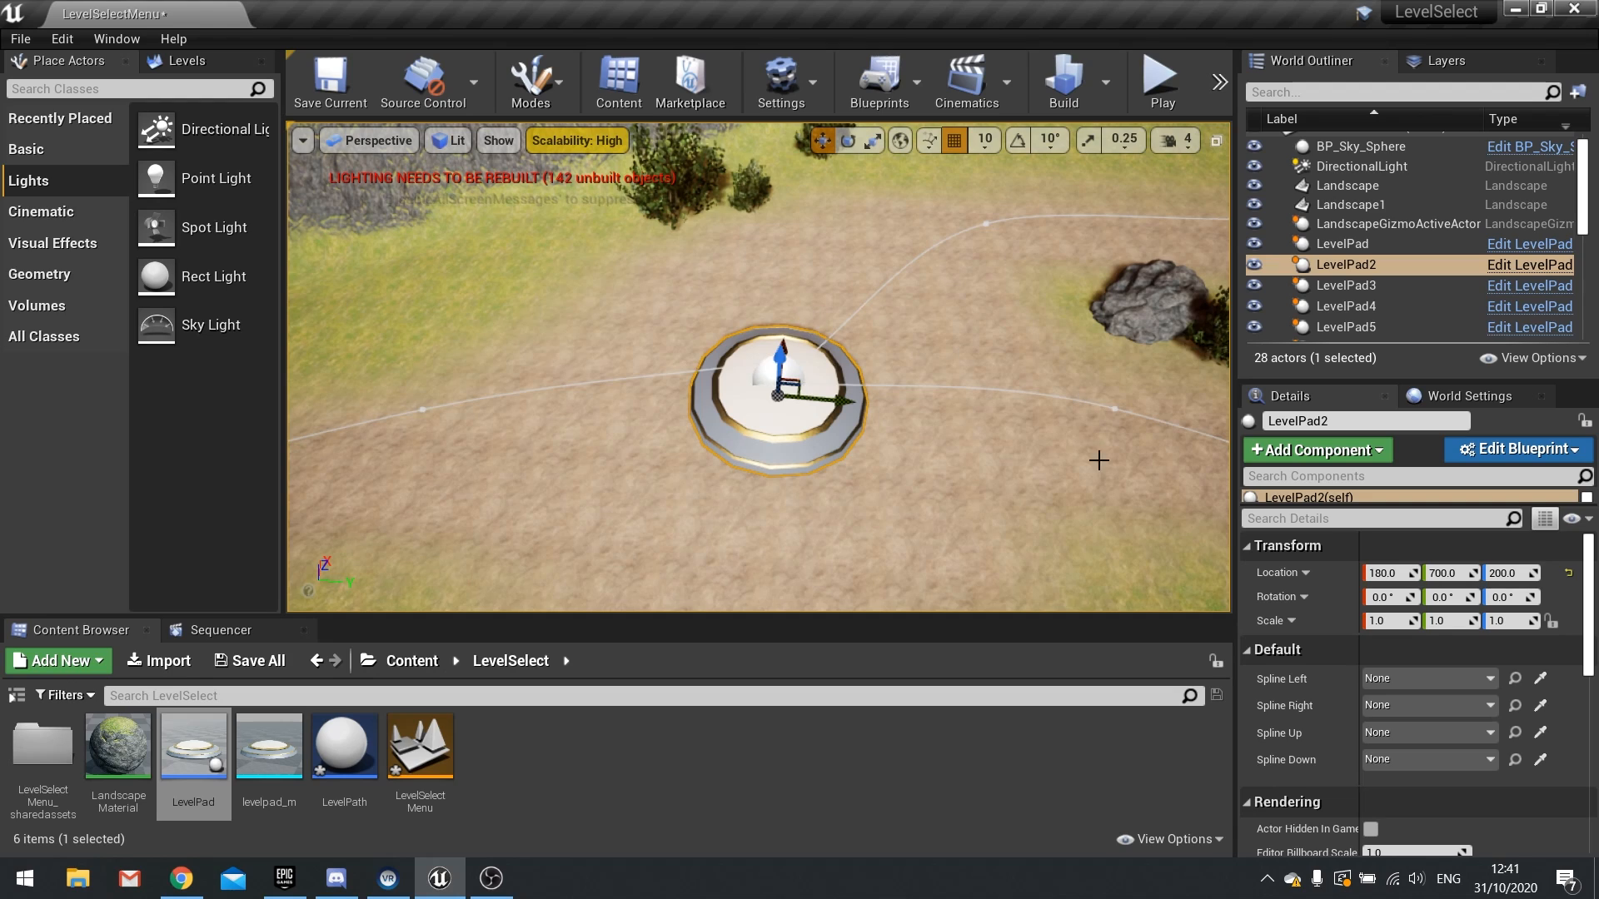
{"action": "left_click", "coordinate": [1492, 677]}
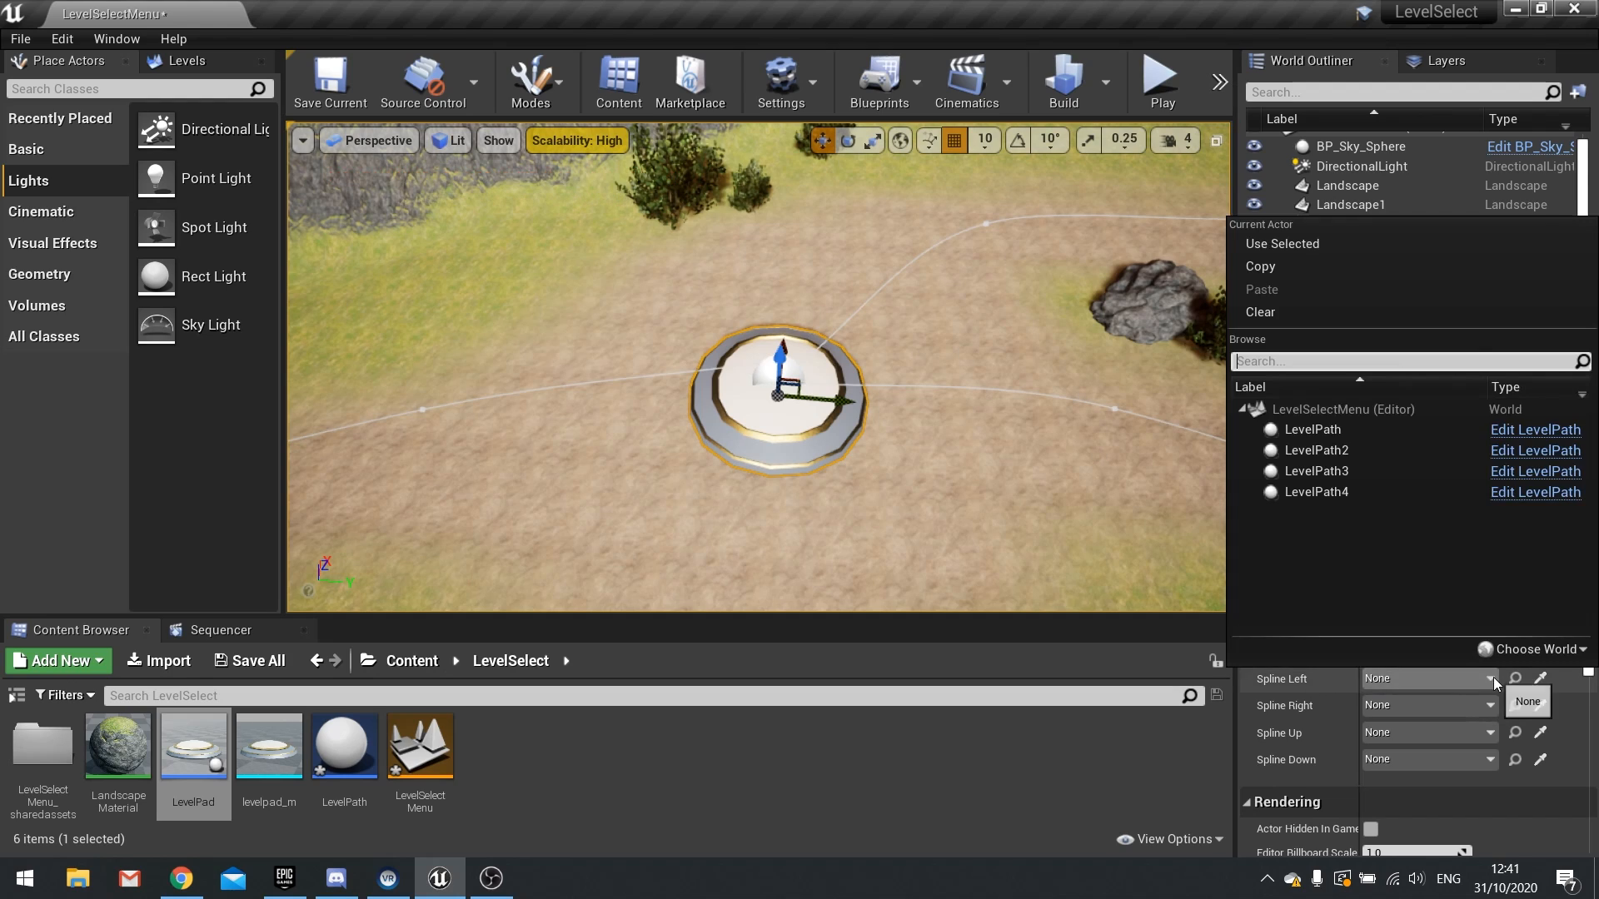
{"action": "key", "text": "a"}
{"action": "right_click_drag", "start_coordinate": [982, 417], "coordinate": [924, 404]}
{"action": "key", "text": "f"}
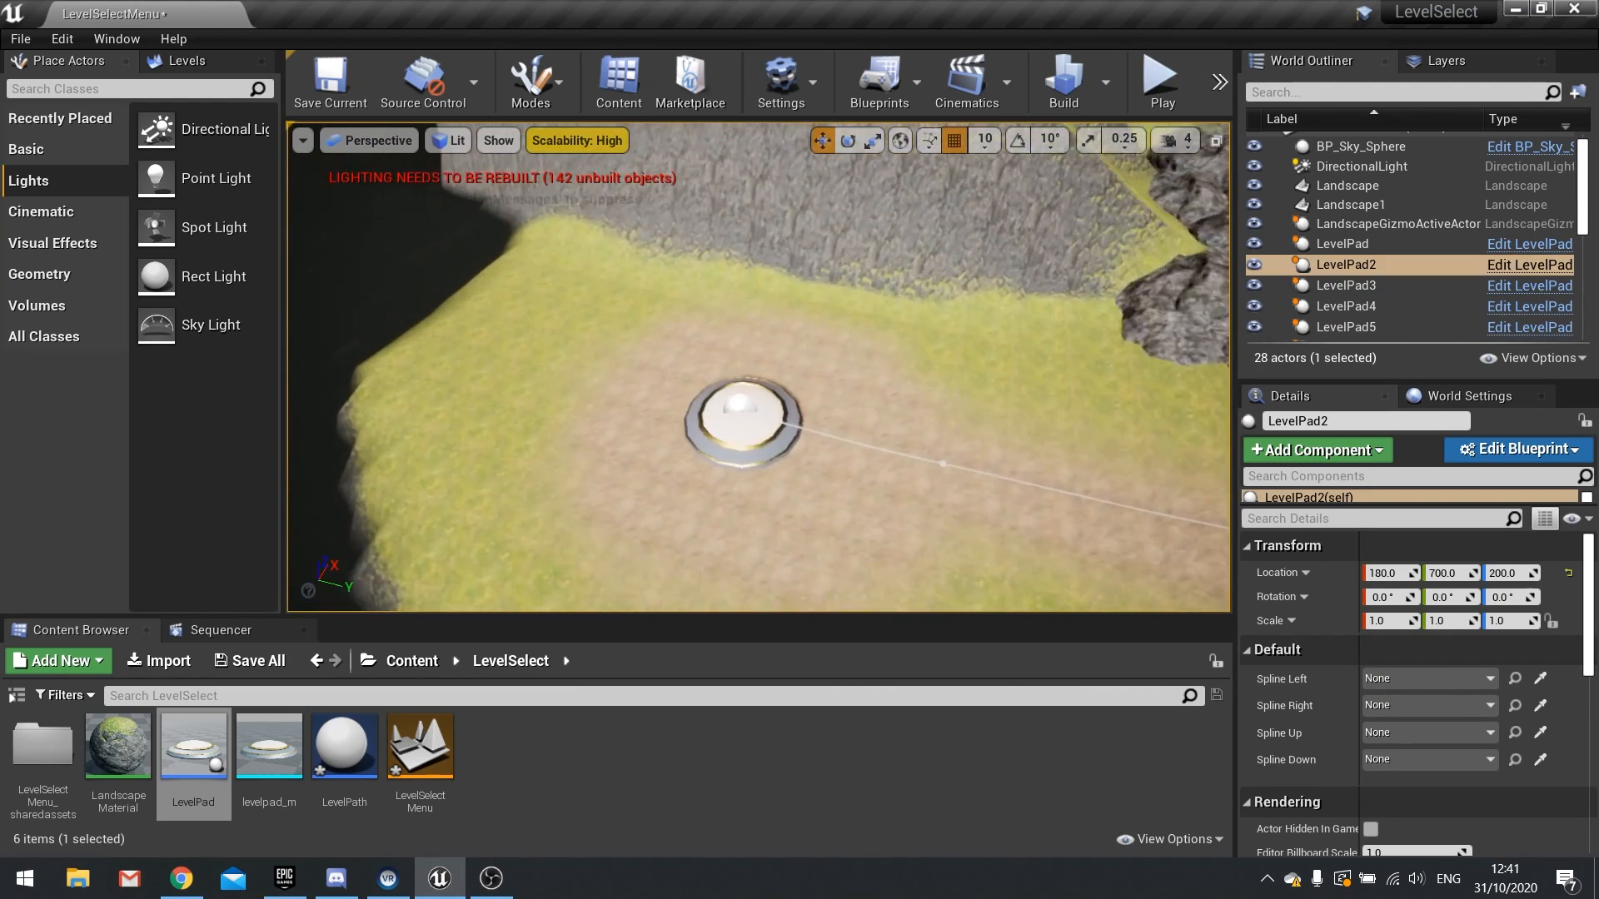
{"action": "left_click", "coordinate": [1539, 678]}
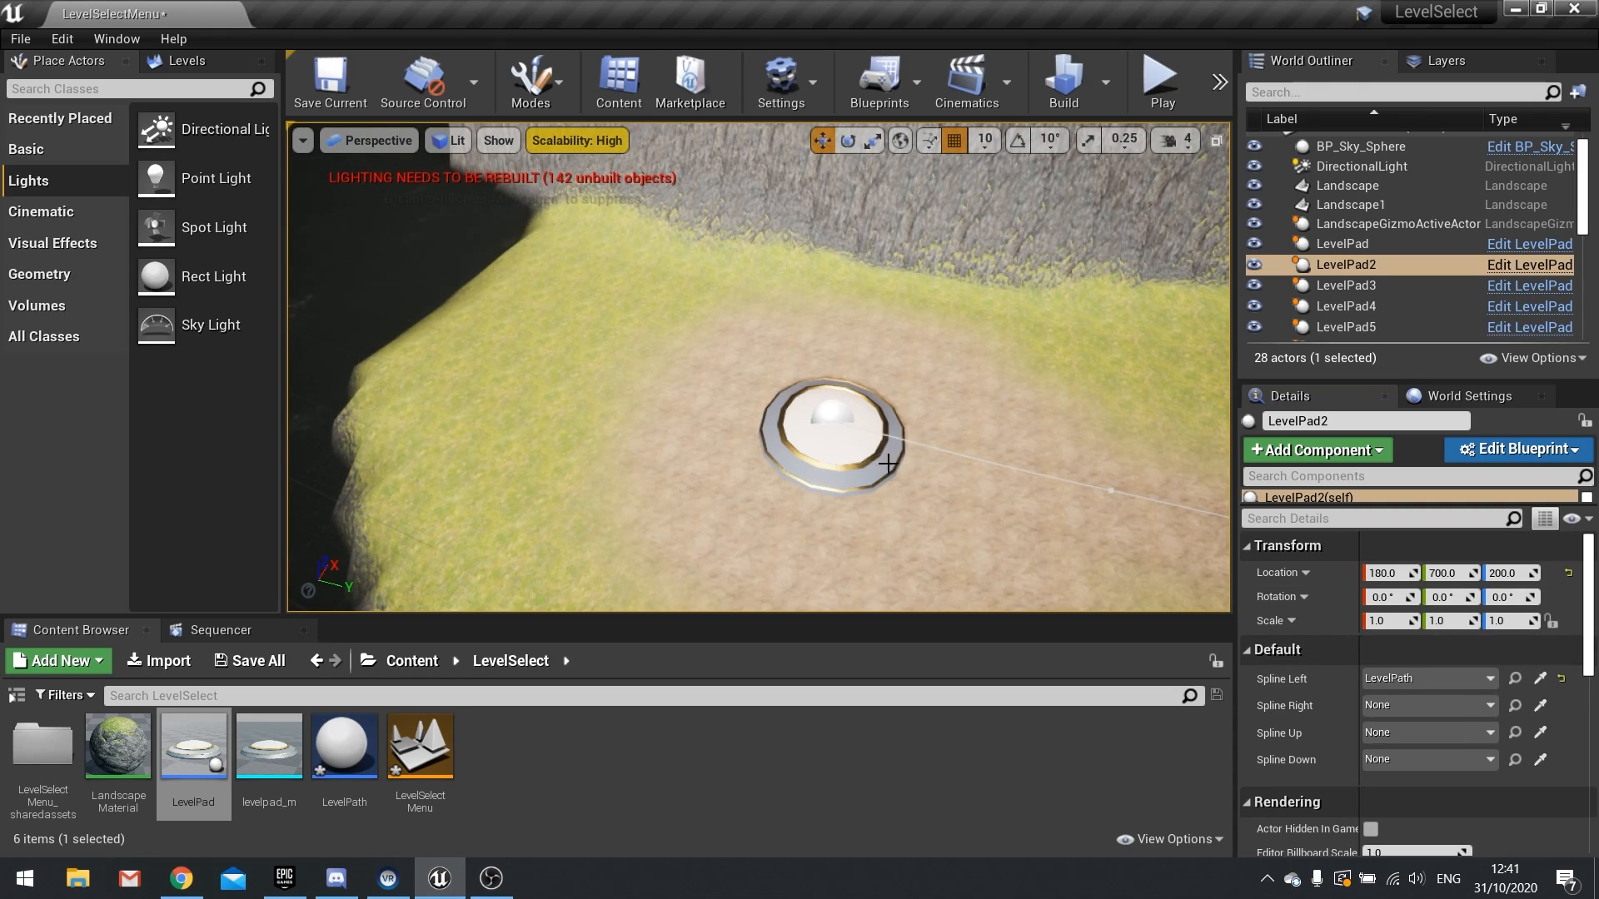
{"action": "right_click_drag", "start_coordinate": [889, 463], "coordinate": [1049, 450]}
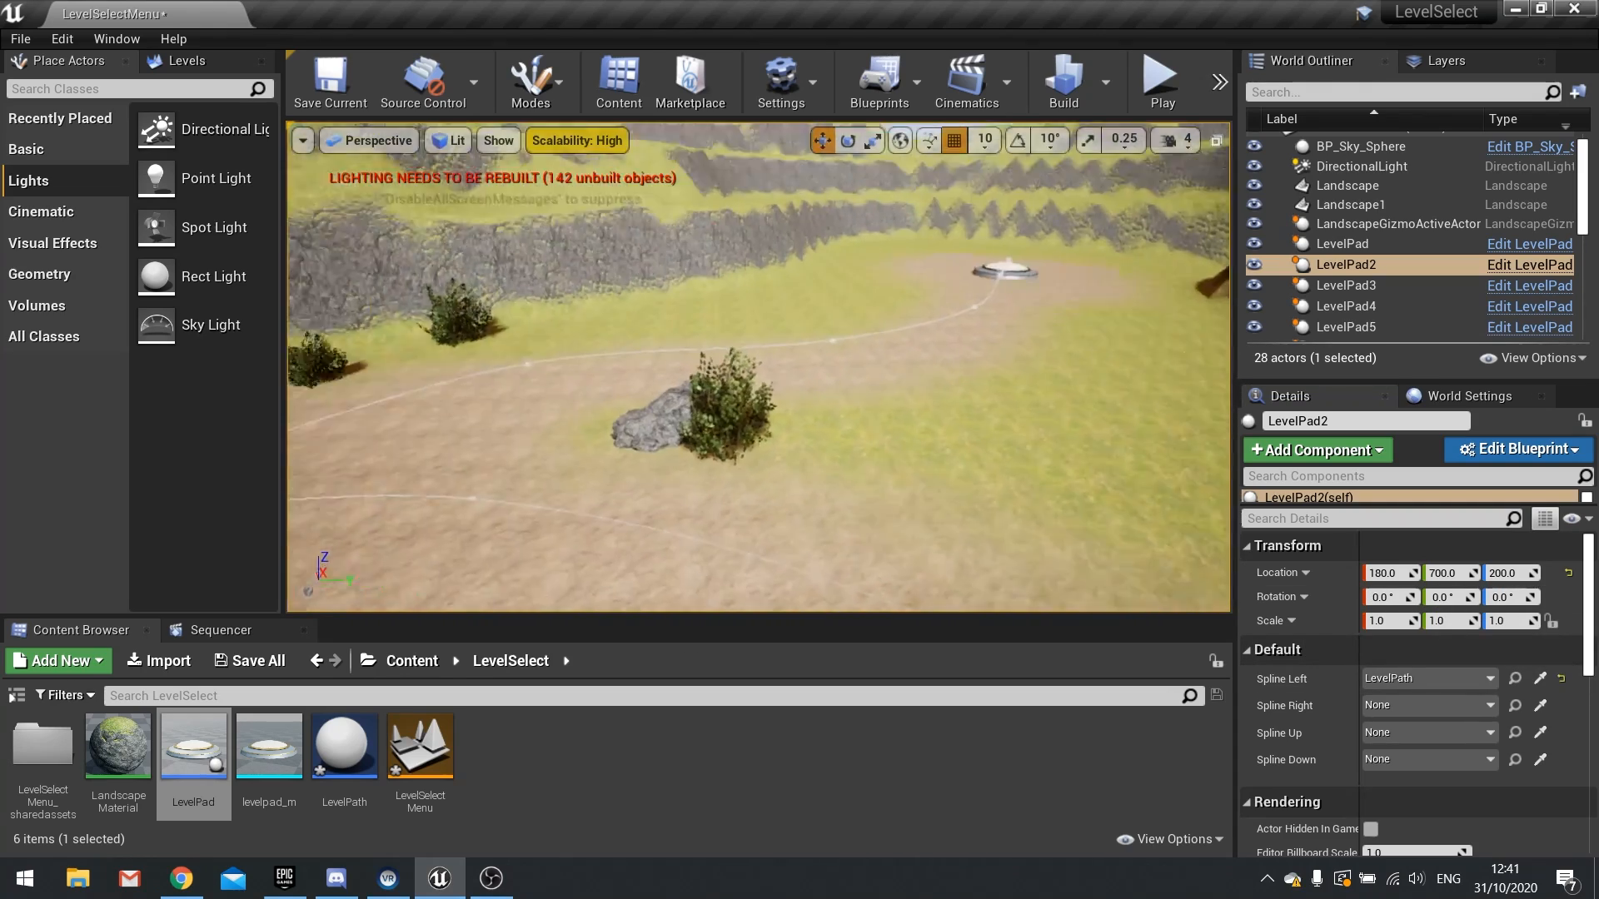
{"action": "key", "text": "f"}
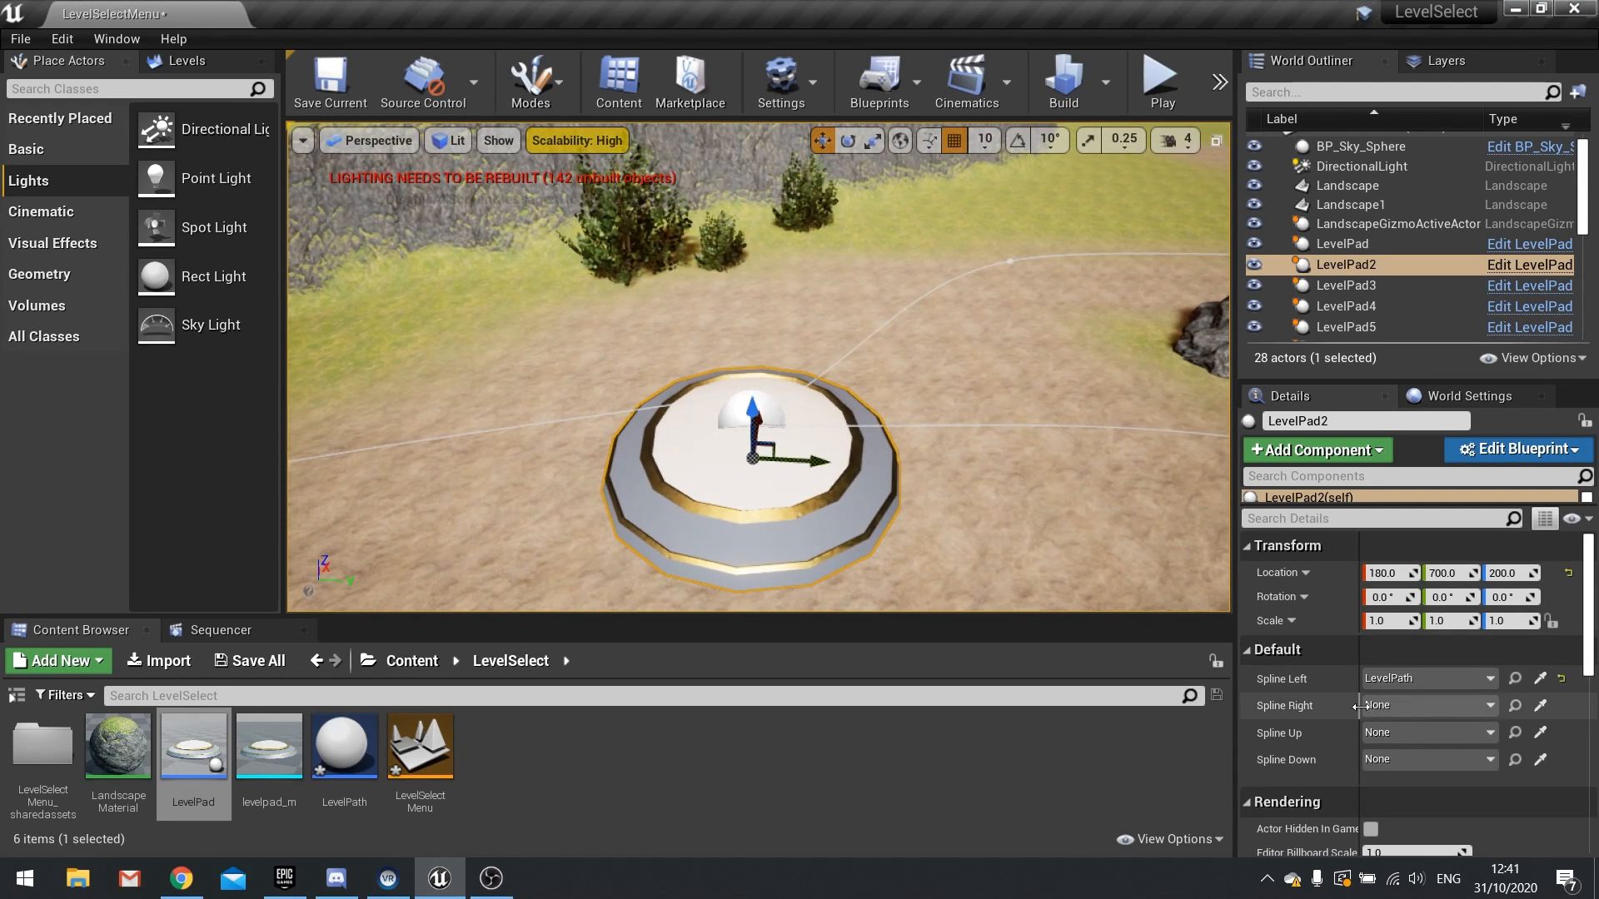
{"action": "left_click", "coordinate": [1540, 705]}
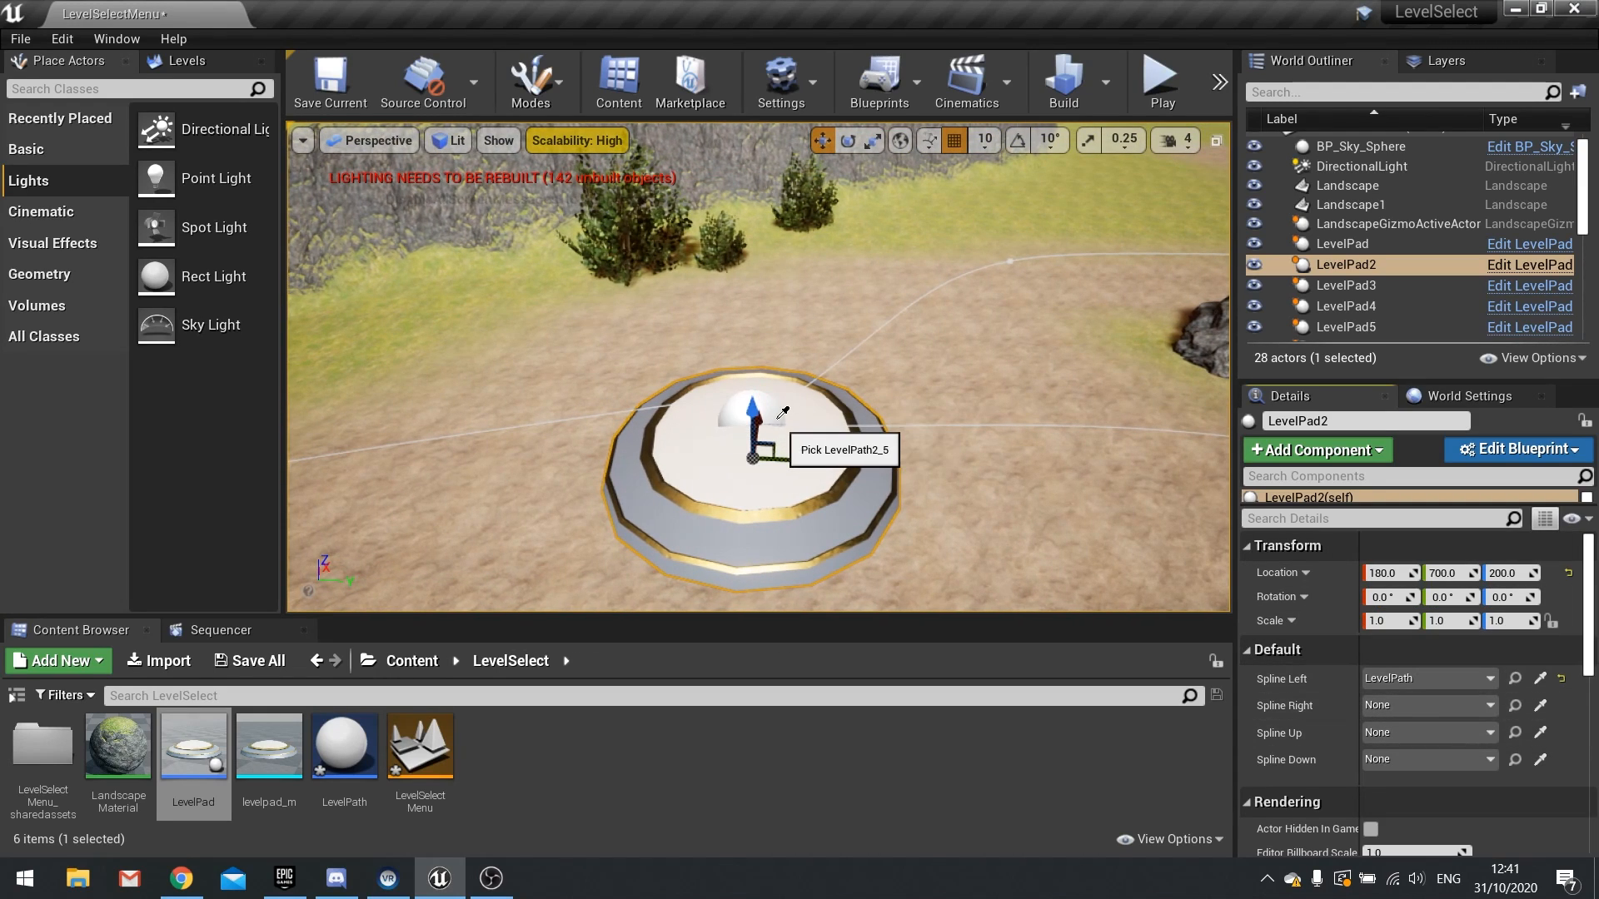
{"action": "mouse_move", "coordinate": [893, 463]}
{"action": "right_mouse_down"}
{"action": "mouse_move", "coordinate": [1025, 477]}
{"action": "mouse_move", "coordinate": [899, 457]}
{"action": "right_mouse_up"}
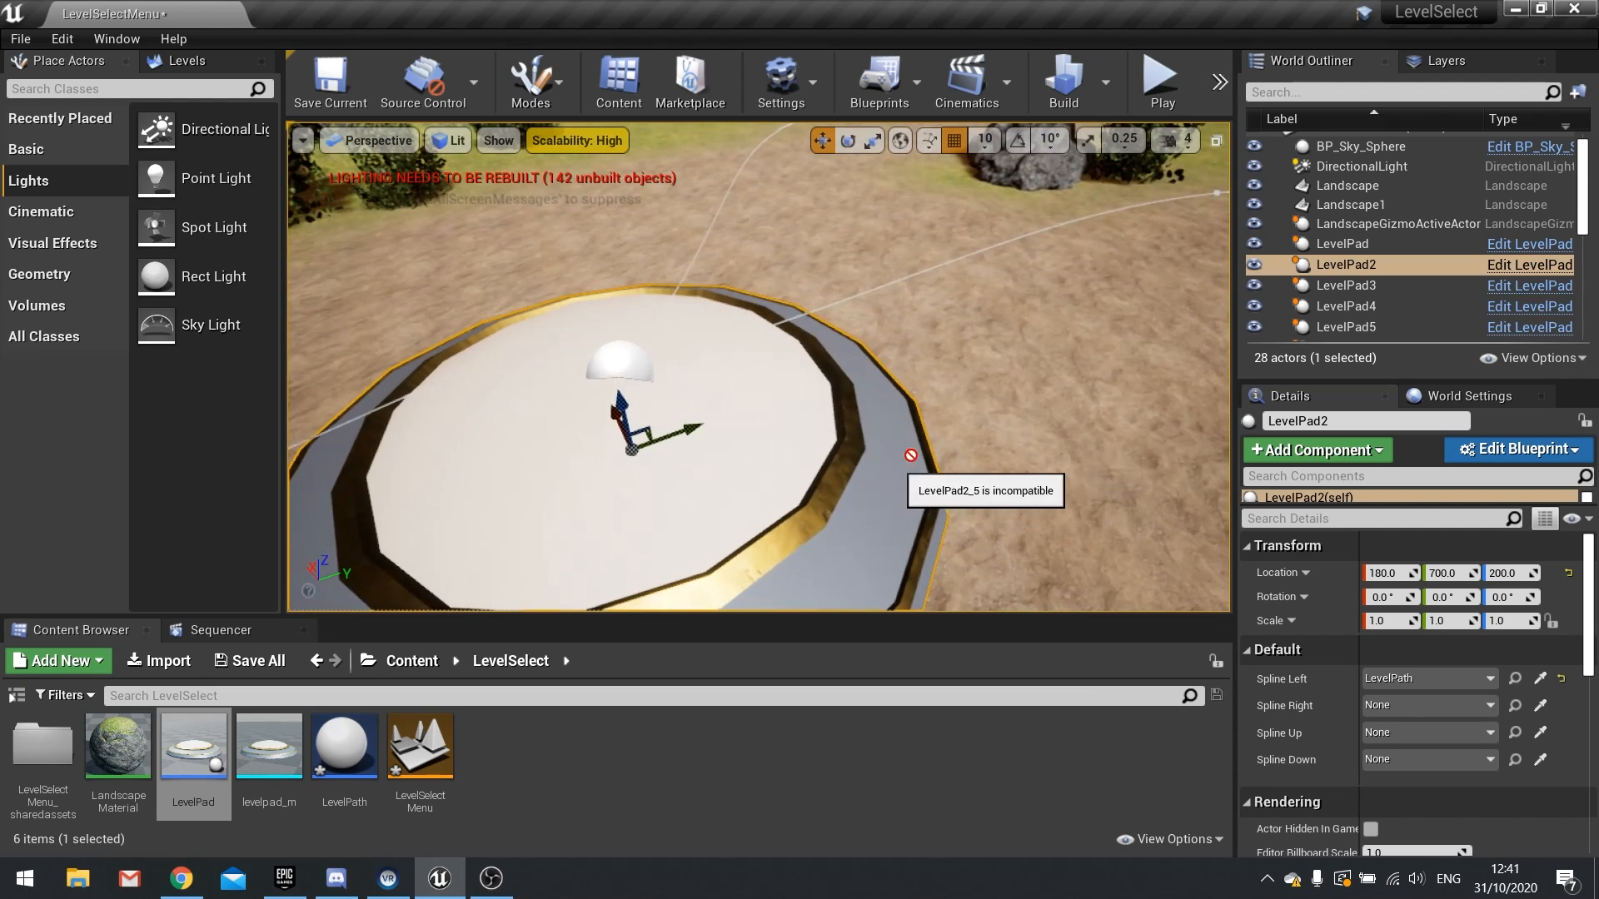
{"action": "left_click", "coordinate": [1259, 285]}
{"action": "left_click", "coordinate": [1257, 285]}
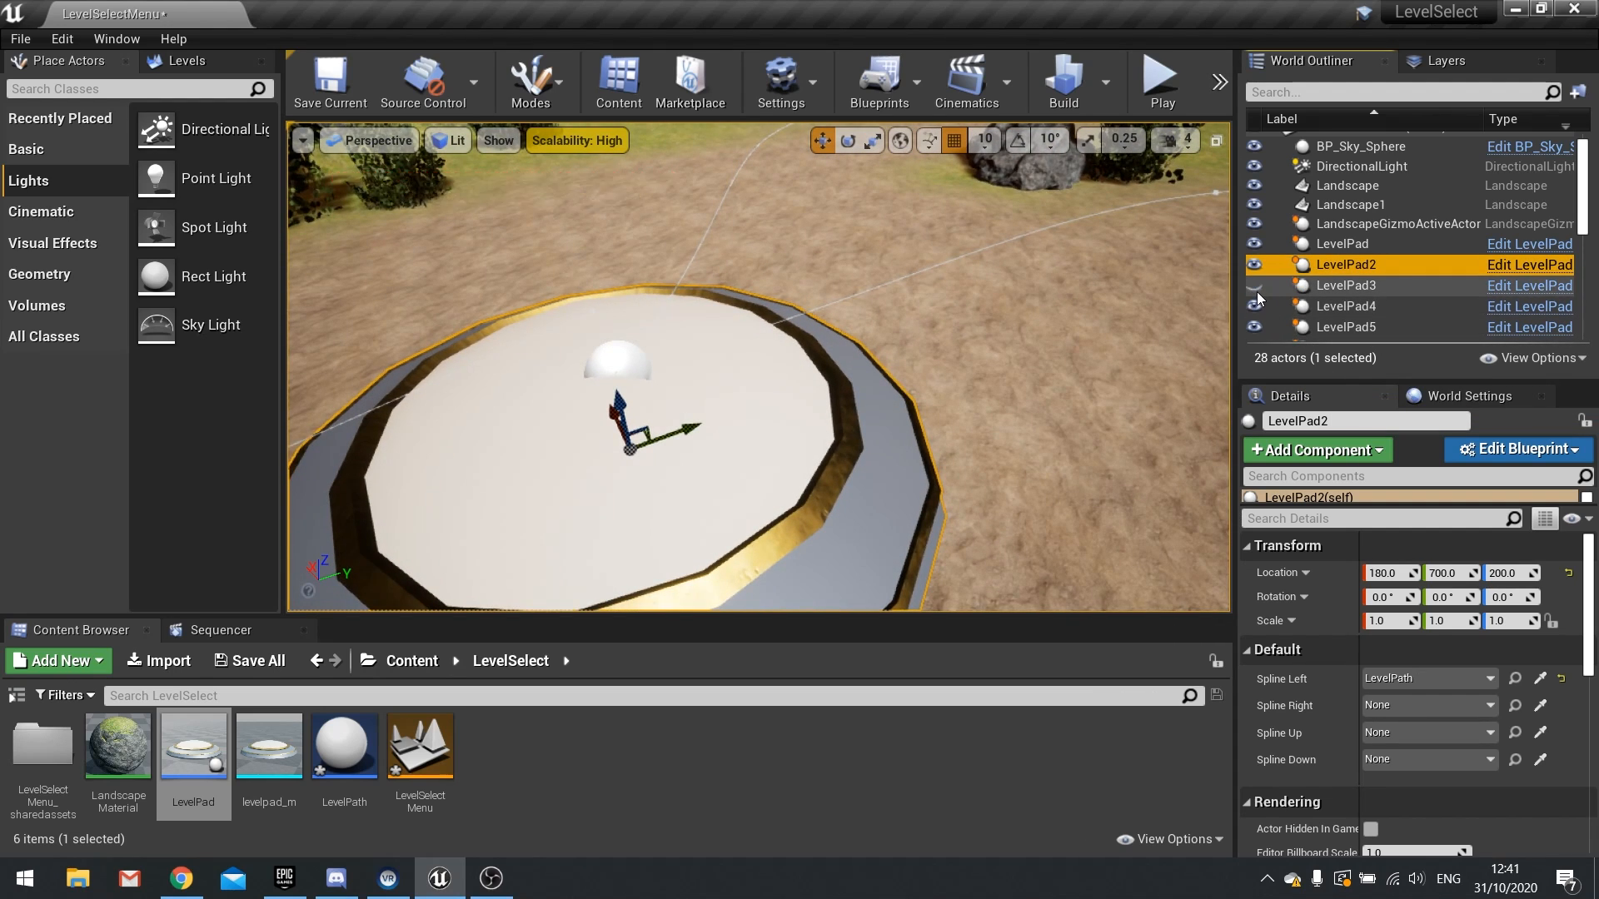
{"action": "right_click_drag", "start_coordinate": [1115, 400], "coordinate": [1098, 311]}
{"action": "left_click", "coordinate": [1257, 284]}
{"action": "left_click", "coordinate": [1259, 265]}
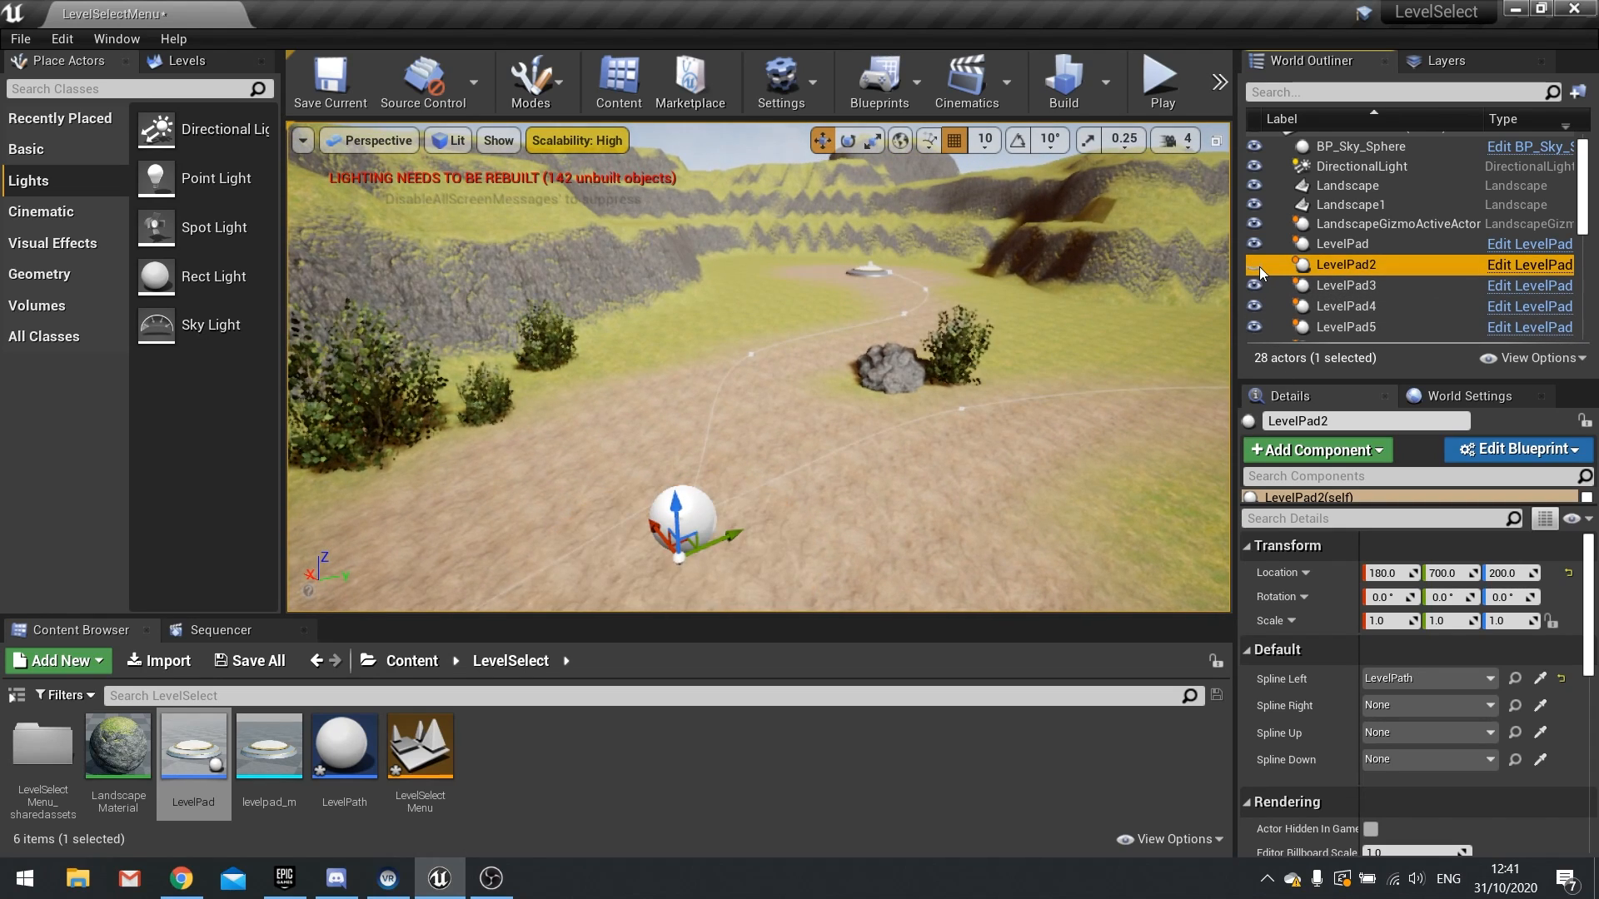
{"action": "left_click", "coordinate": [1259, 267]}
{"action": "scroll", "coordinate": [1286, 279], "scroll_direction": "up", "scroll_amount": 1}
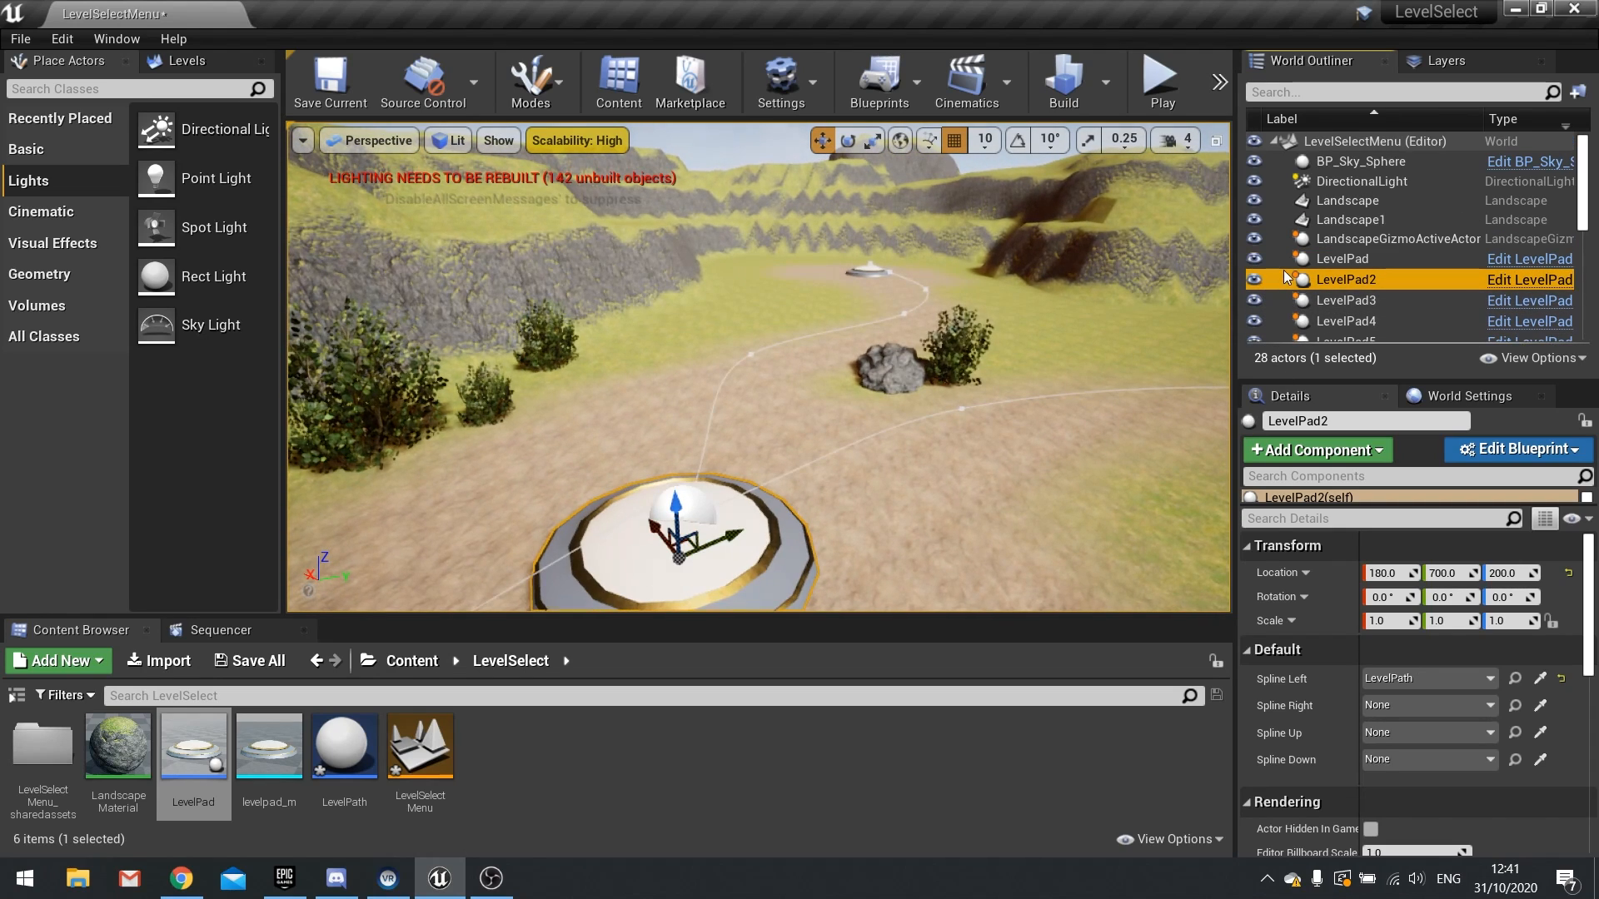
{"action": "scroll", "coordinate": [1286, 273], "scroll_direction": "down", "scroll_amount": 6}
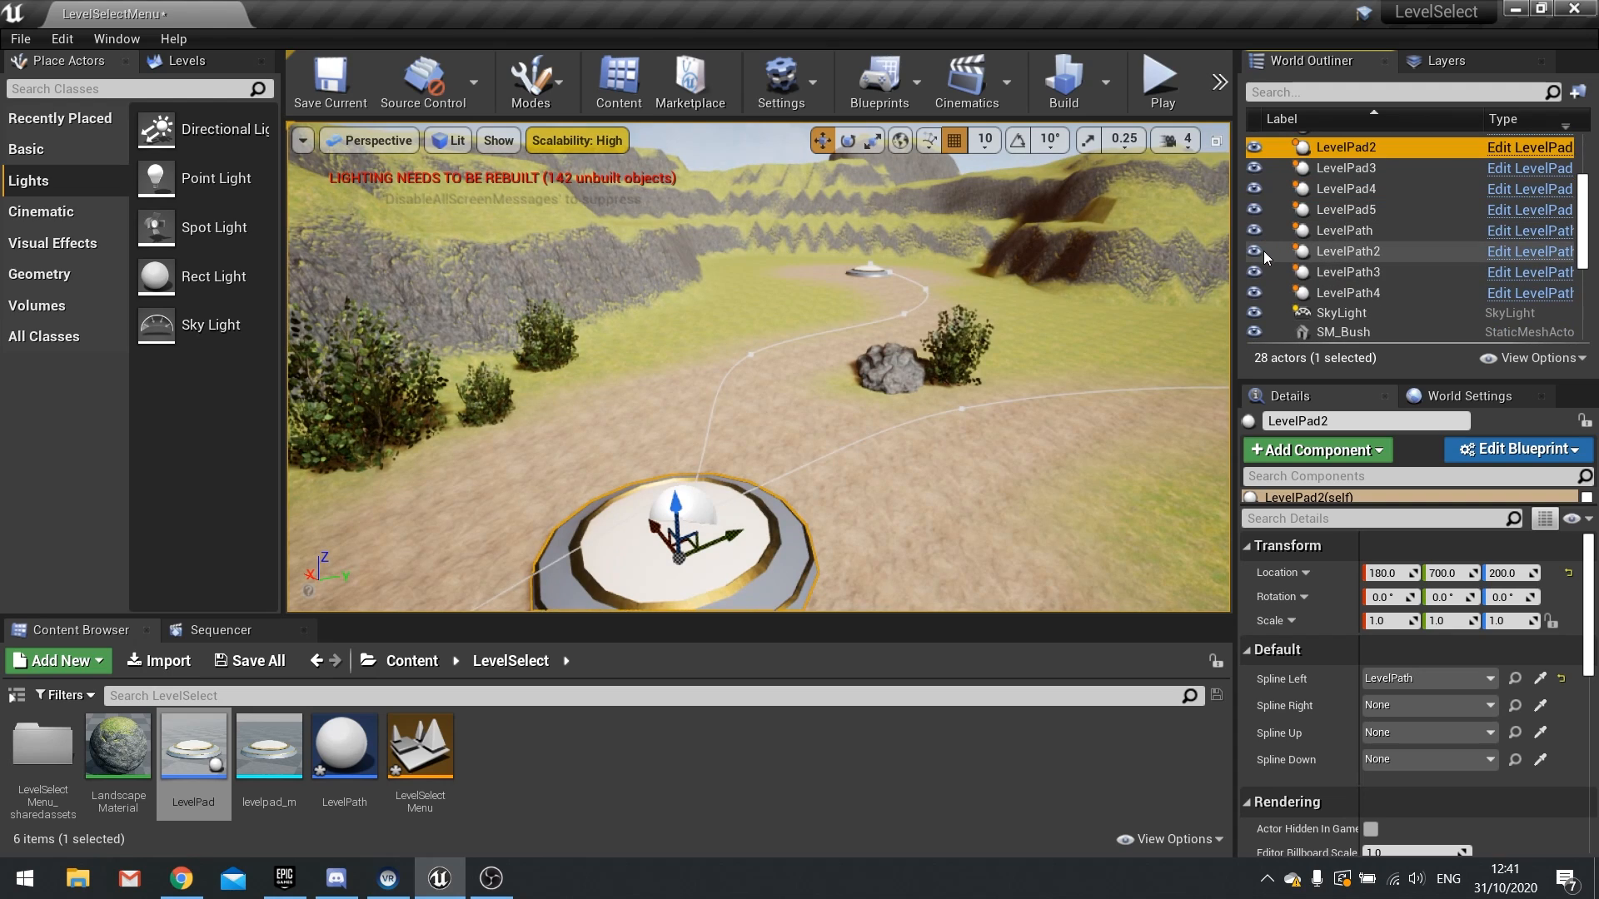
Step: Set LevelPad2's Spline Right to LevelPath3, keeping LevelPath2 hidden only while picking
{"action": "left_click", "coordinate": [1256, 251]}
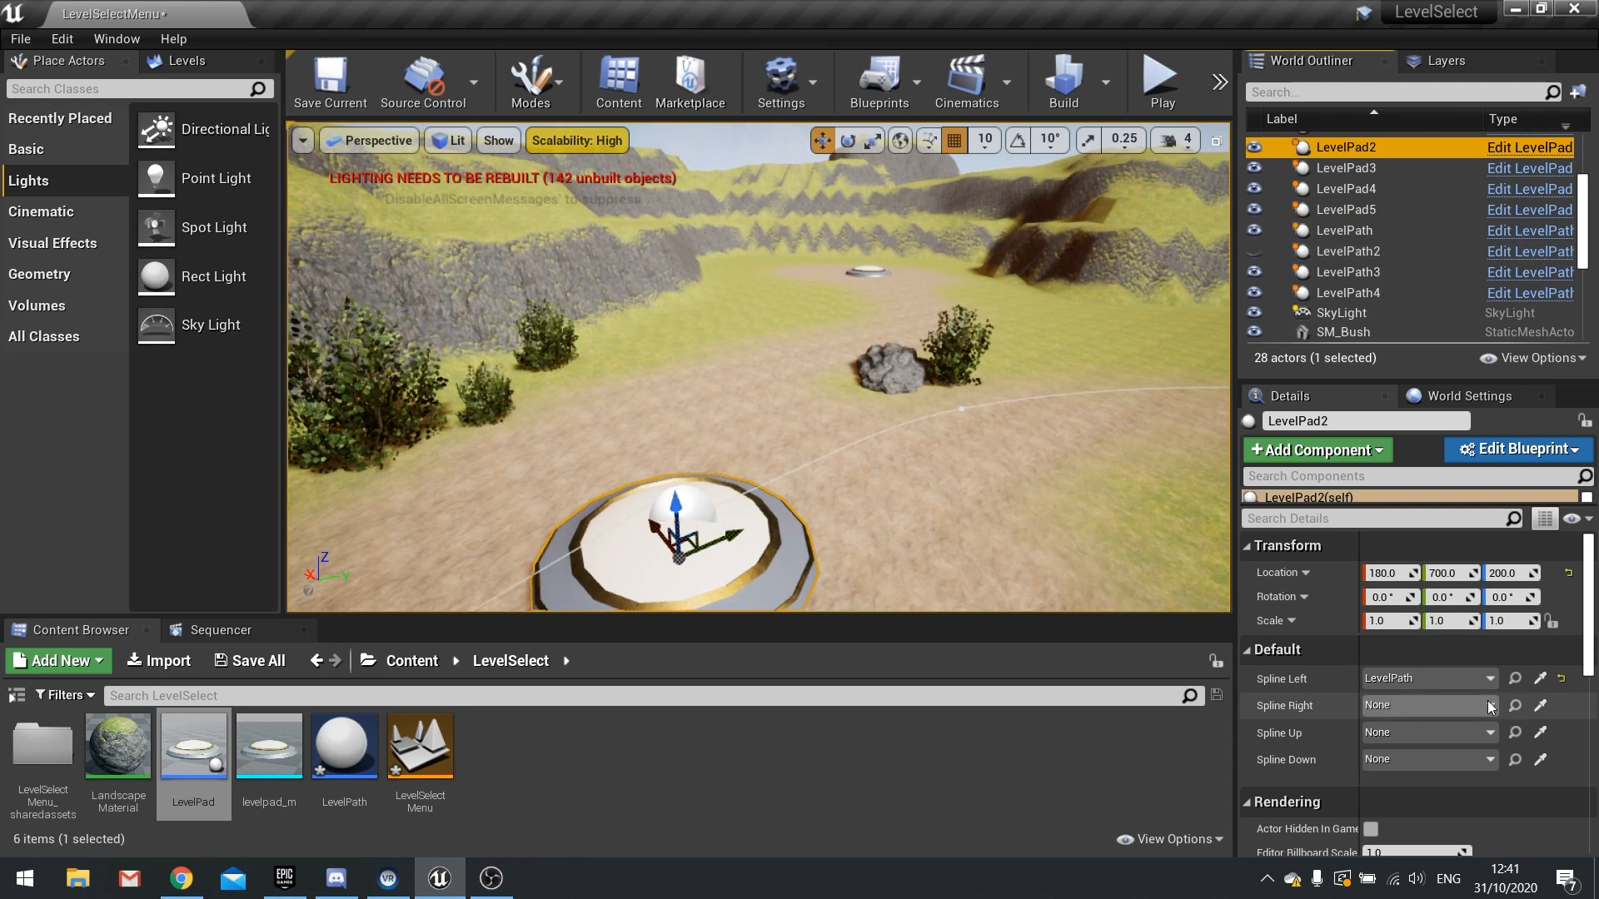
{"action": "left_click", "coordinate": [1540, 705]}
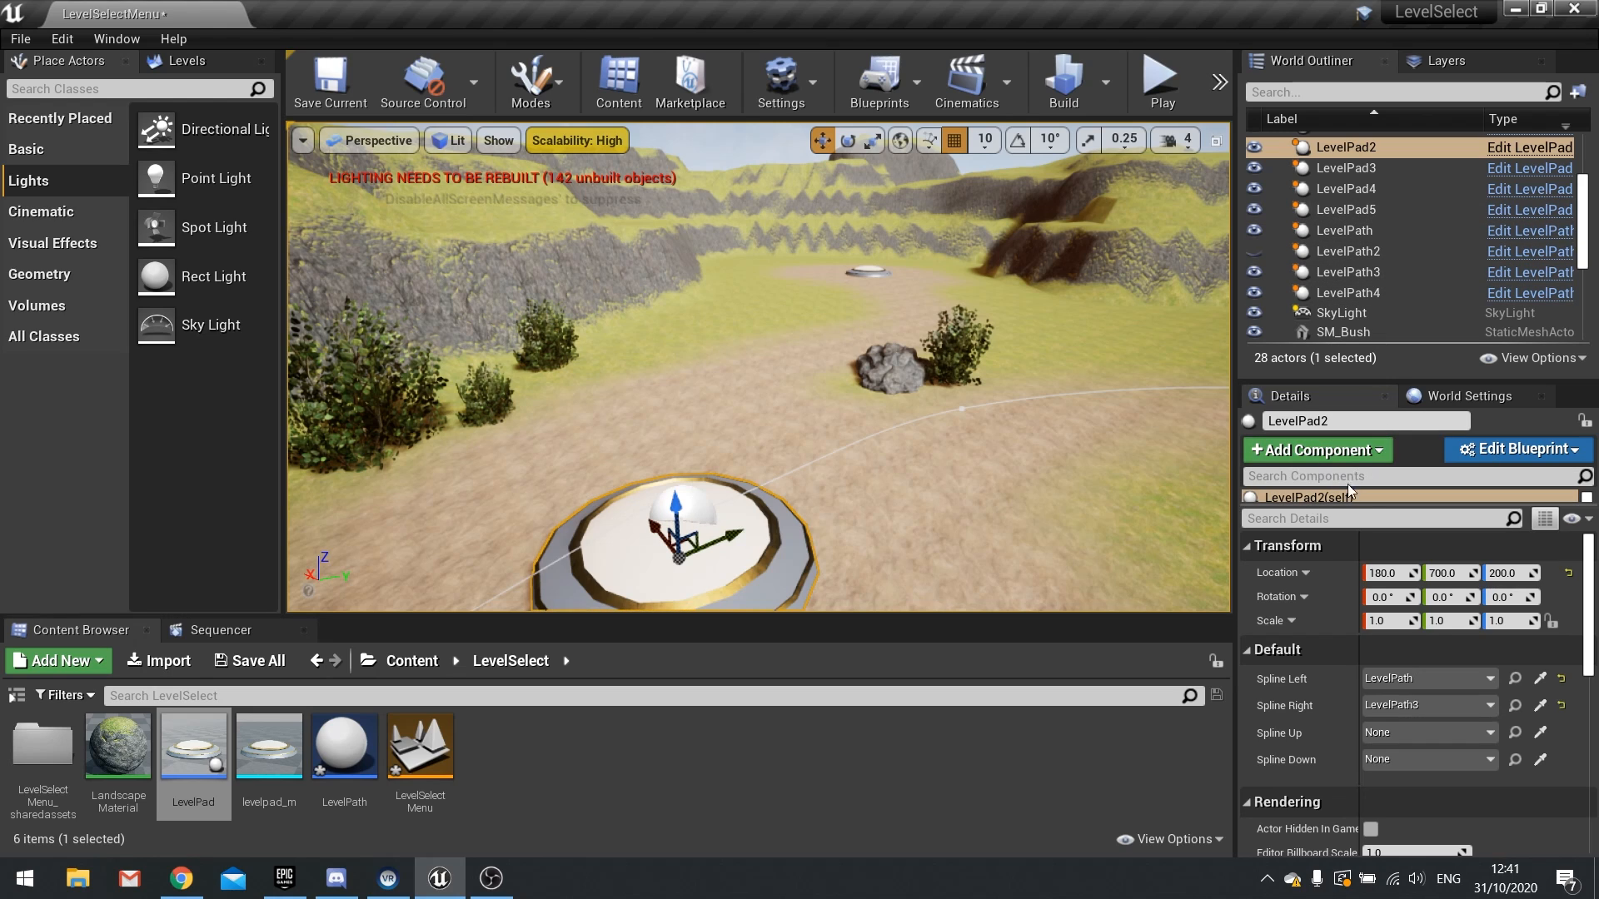
{"action": "left_click", "coordinate": [1253, 251]}
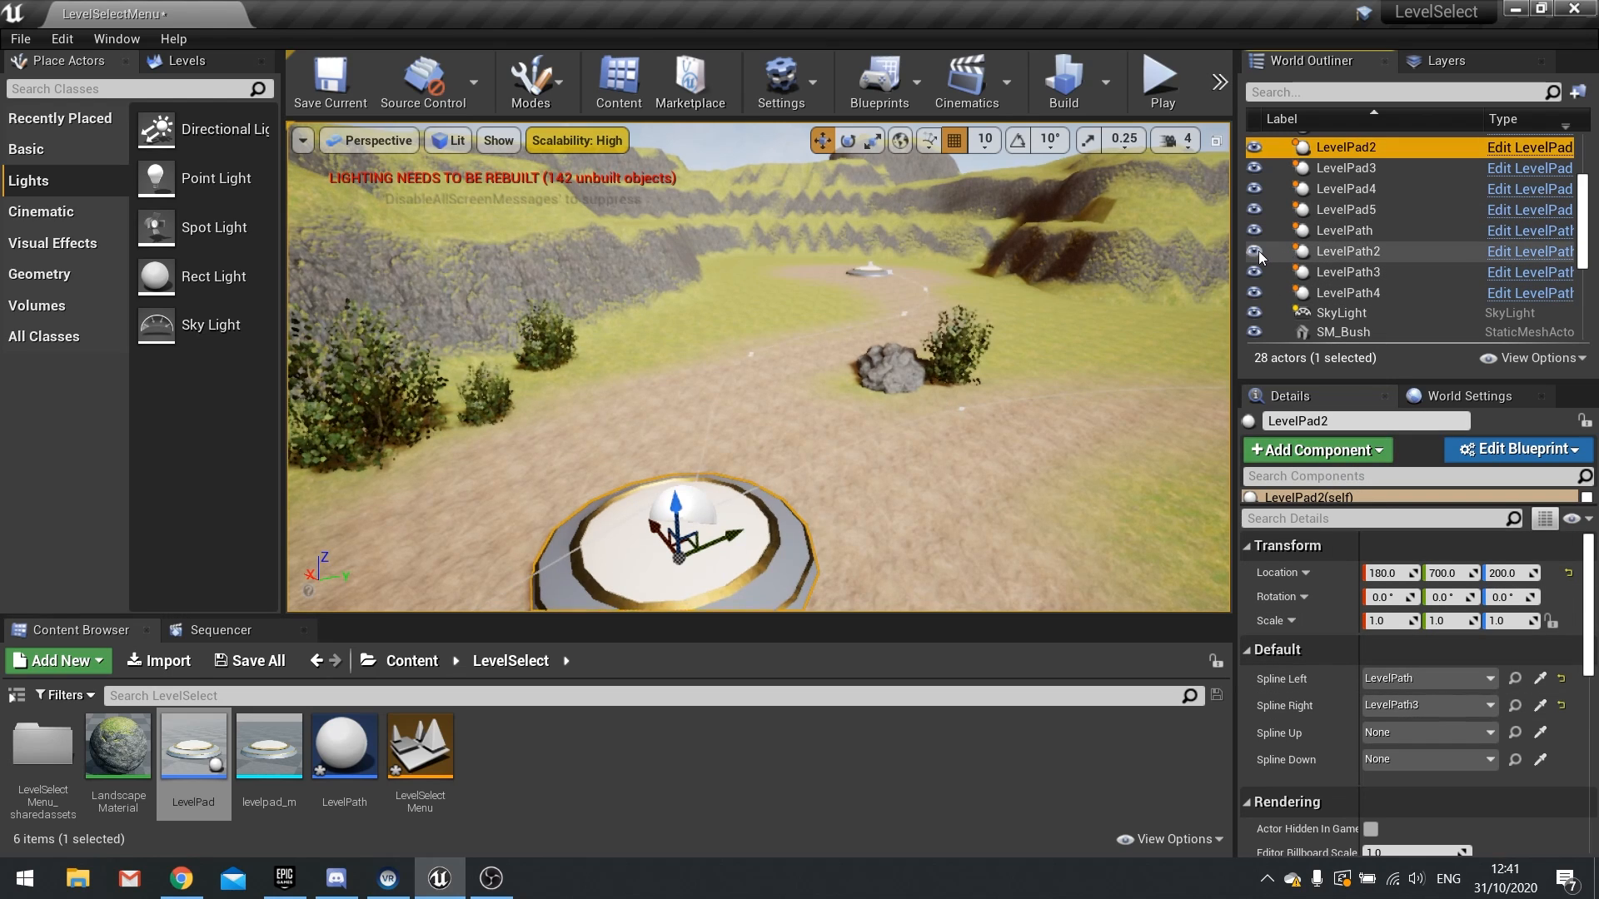
Step: Set LevelPad2's Spline Up to LevelPath2, keeping LevelPath3 hidden only while picking
{"action": "left_click", "coordinate": [1254, 272]}
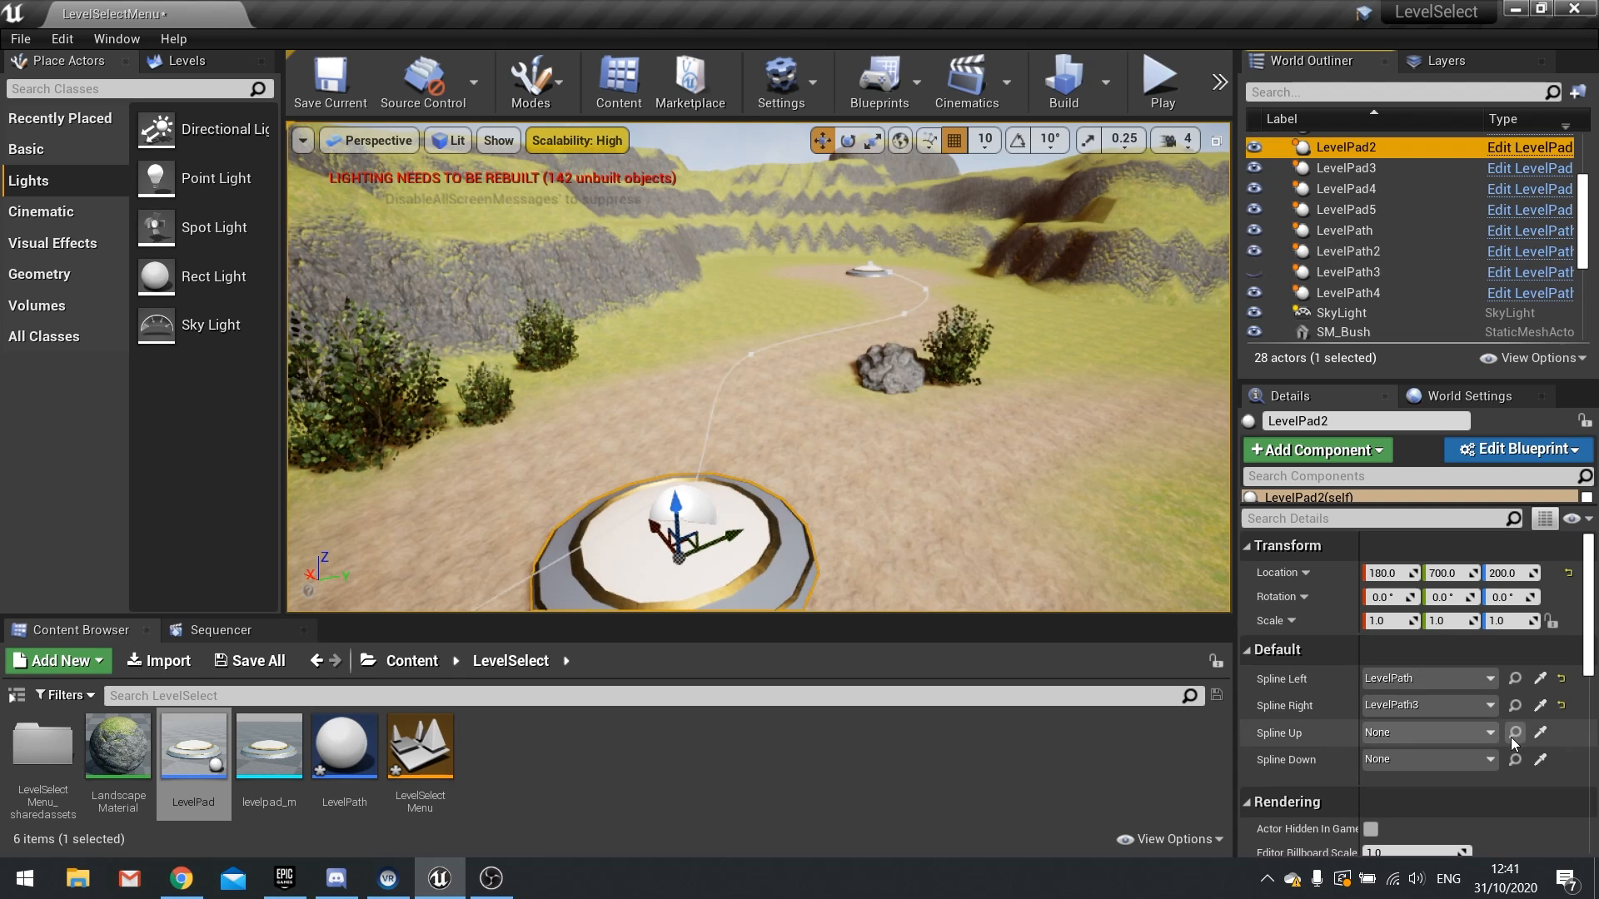
{"action": "left_click", "coordinate": [1540, 732]}
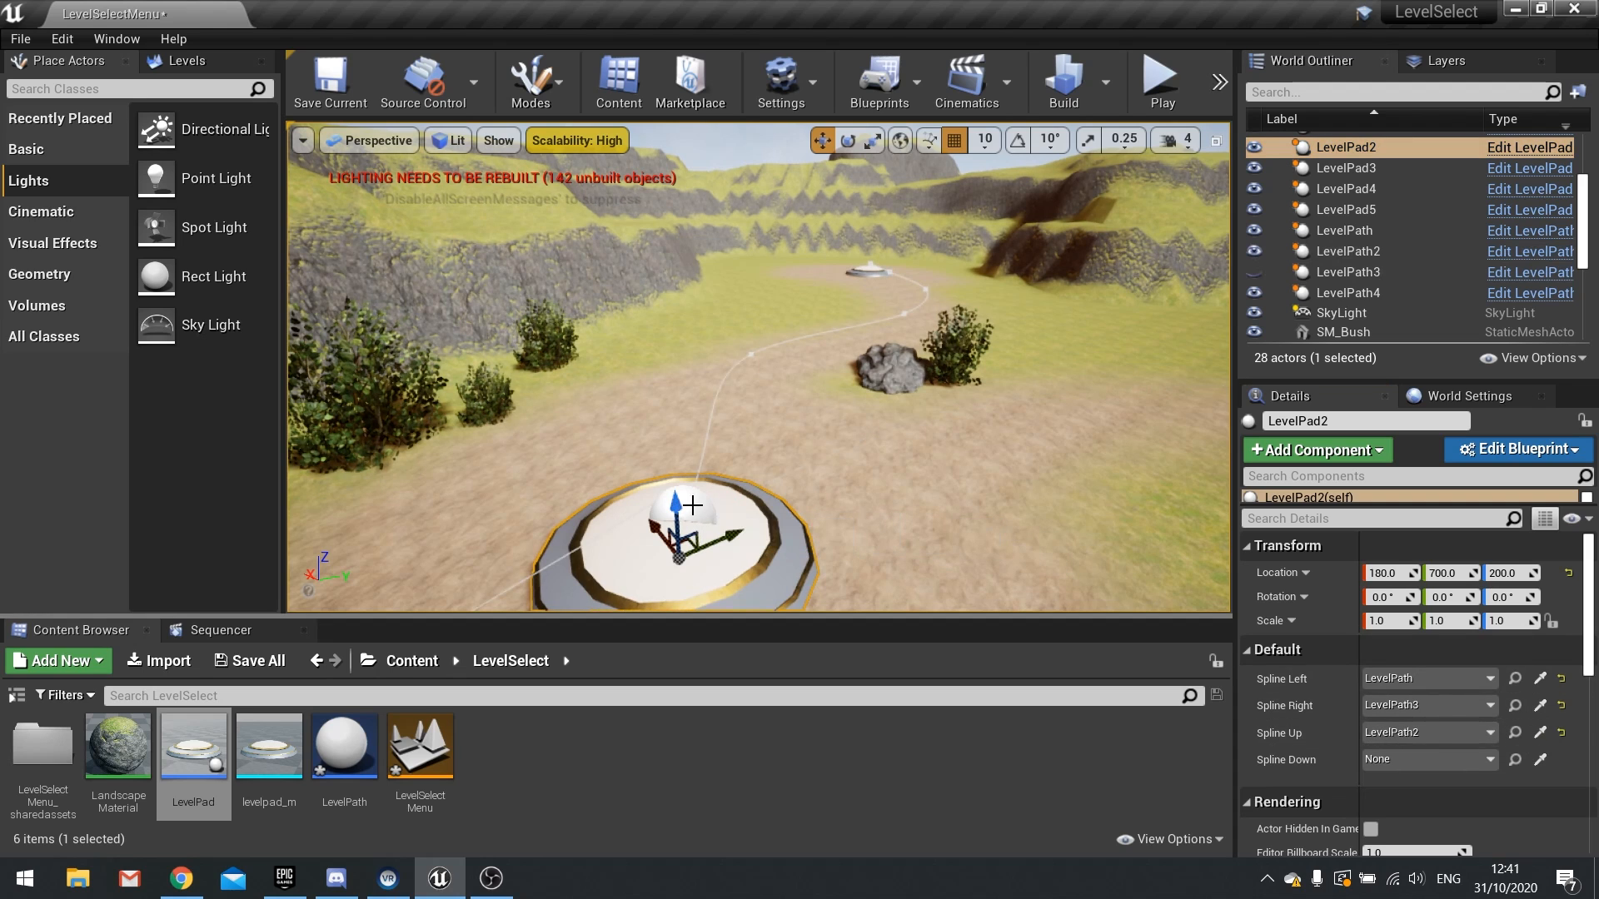
{"action": "left_click", "coordinate": [1253, 272]}
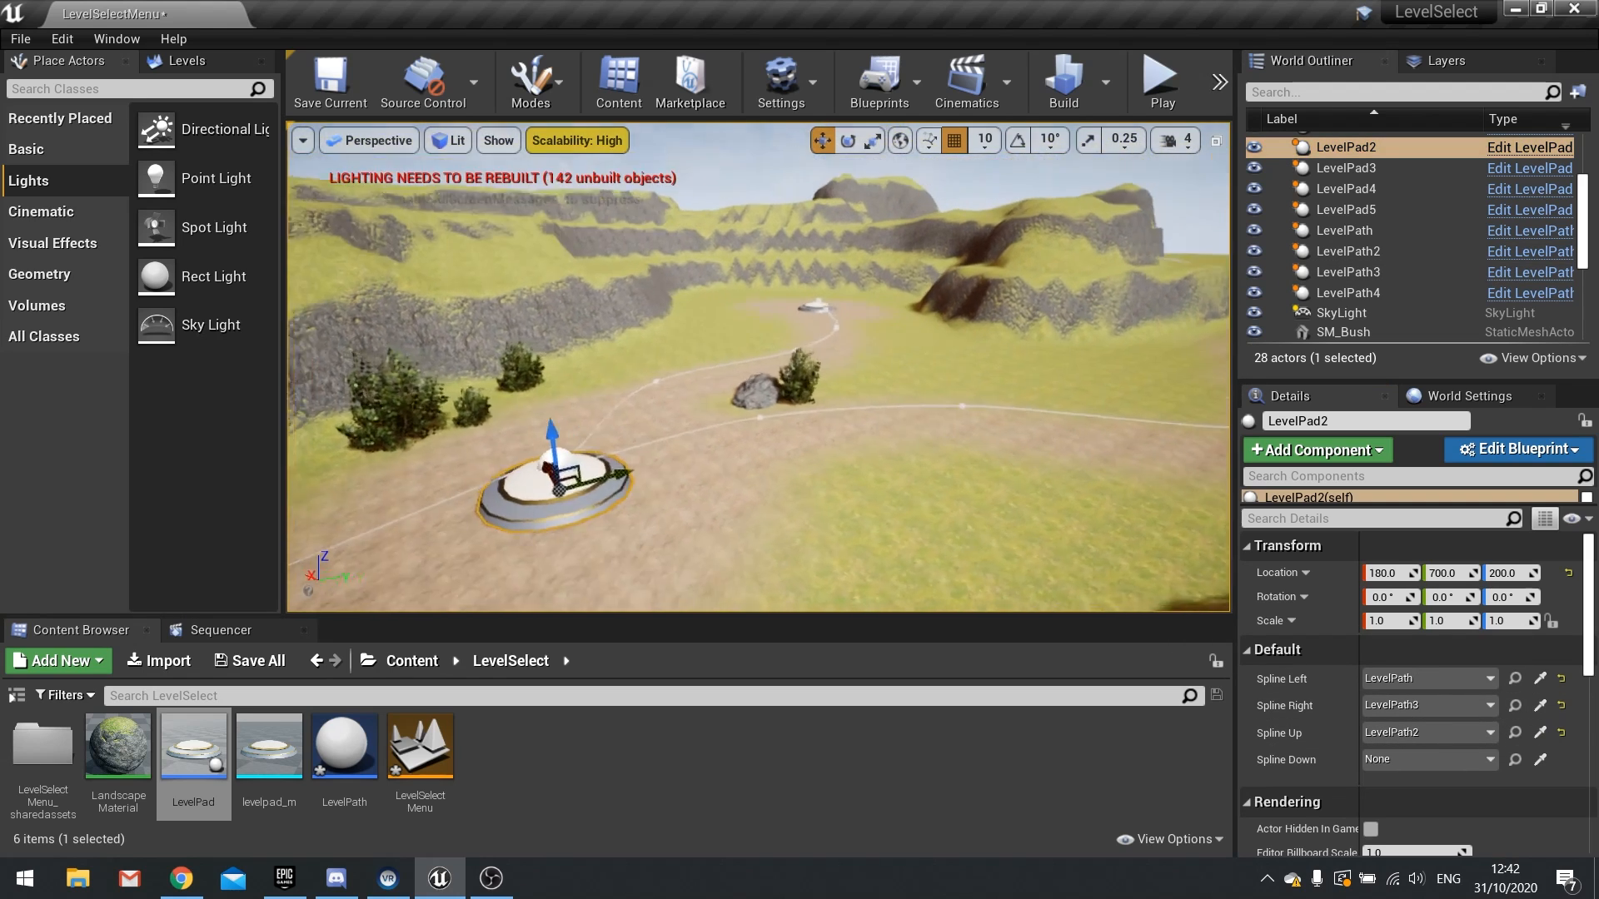
Step: Select LevelPad3 and try to pick the path for its Spline Down
{"action": "key", "text": "w"}
{"action": "mouse_move", "coordinate": [853, 470]}
{"action": "right_mouse_down"}
{"action": "mouse_move", "coordinate": [878, 420]}
{"action": "mouse_move", "coordinate": [853, 470]}
{"action": "right_mouse_up"}
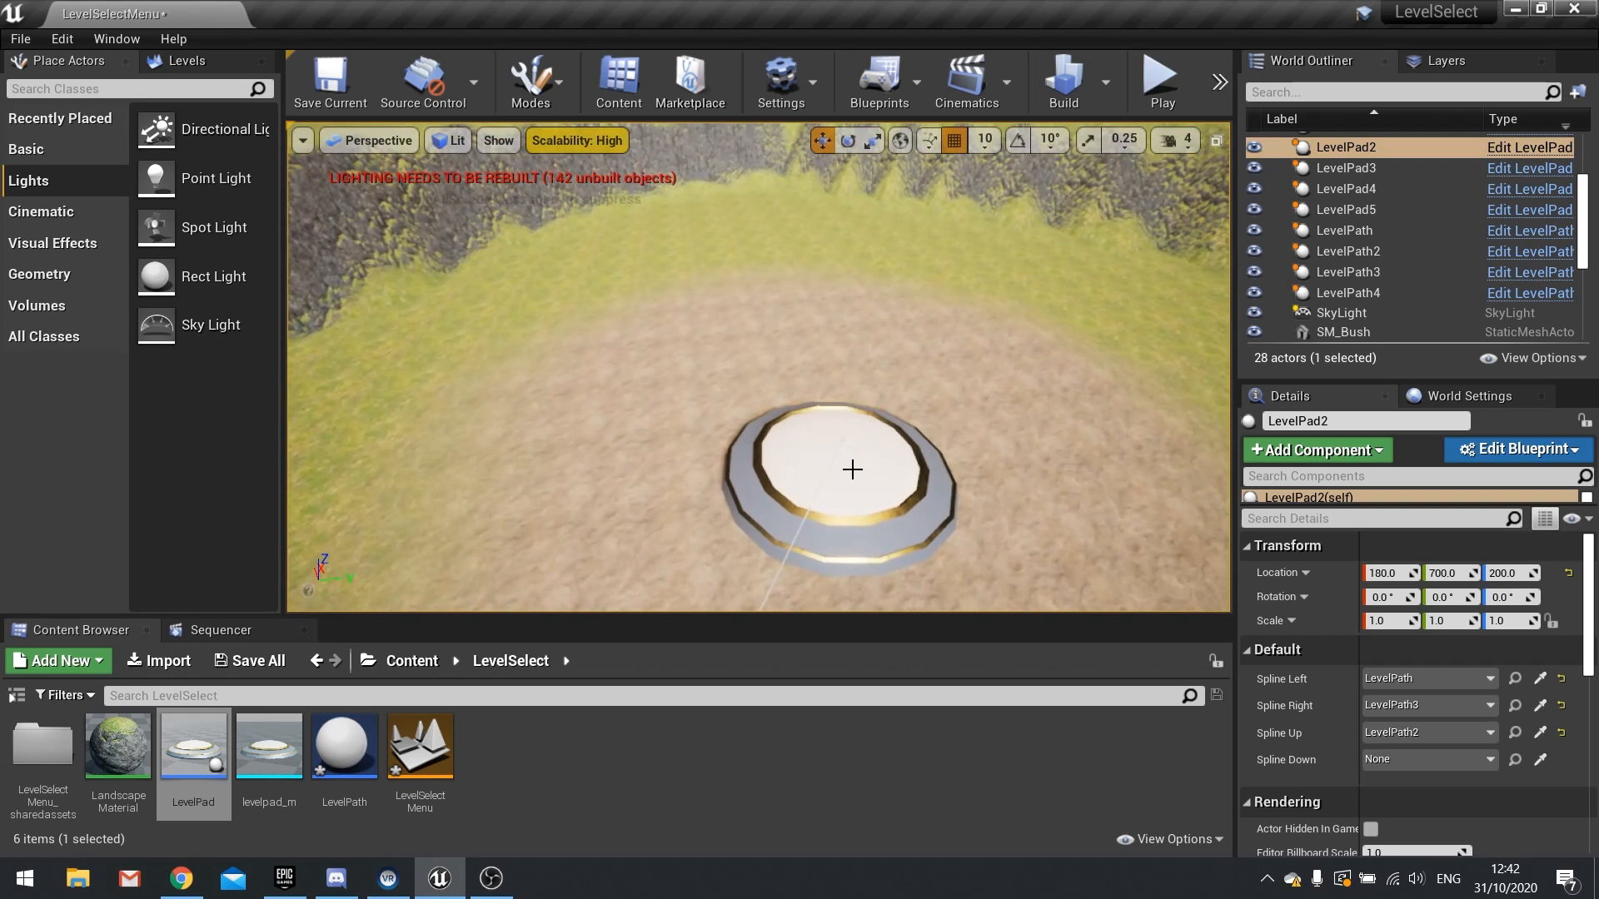
{"action": "left_click", "coordinate": [853, 469]}
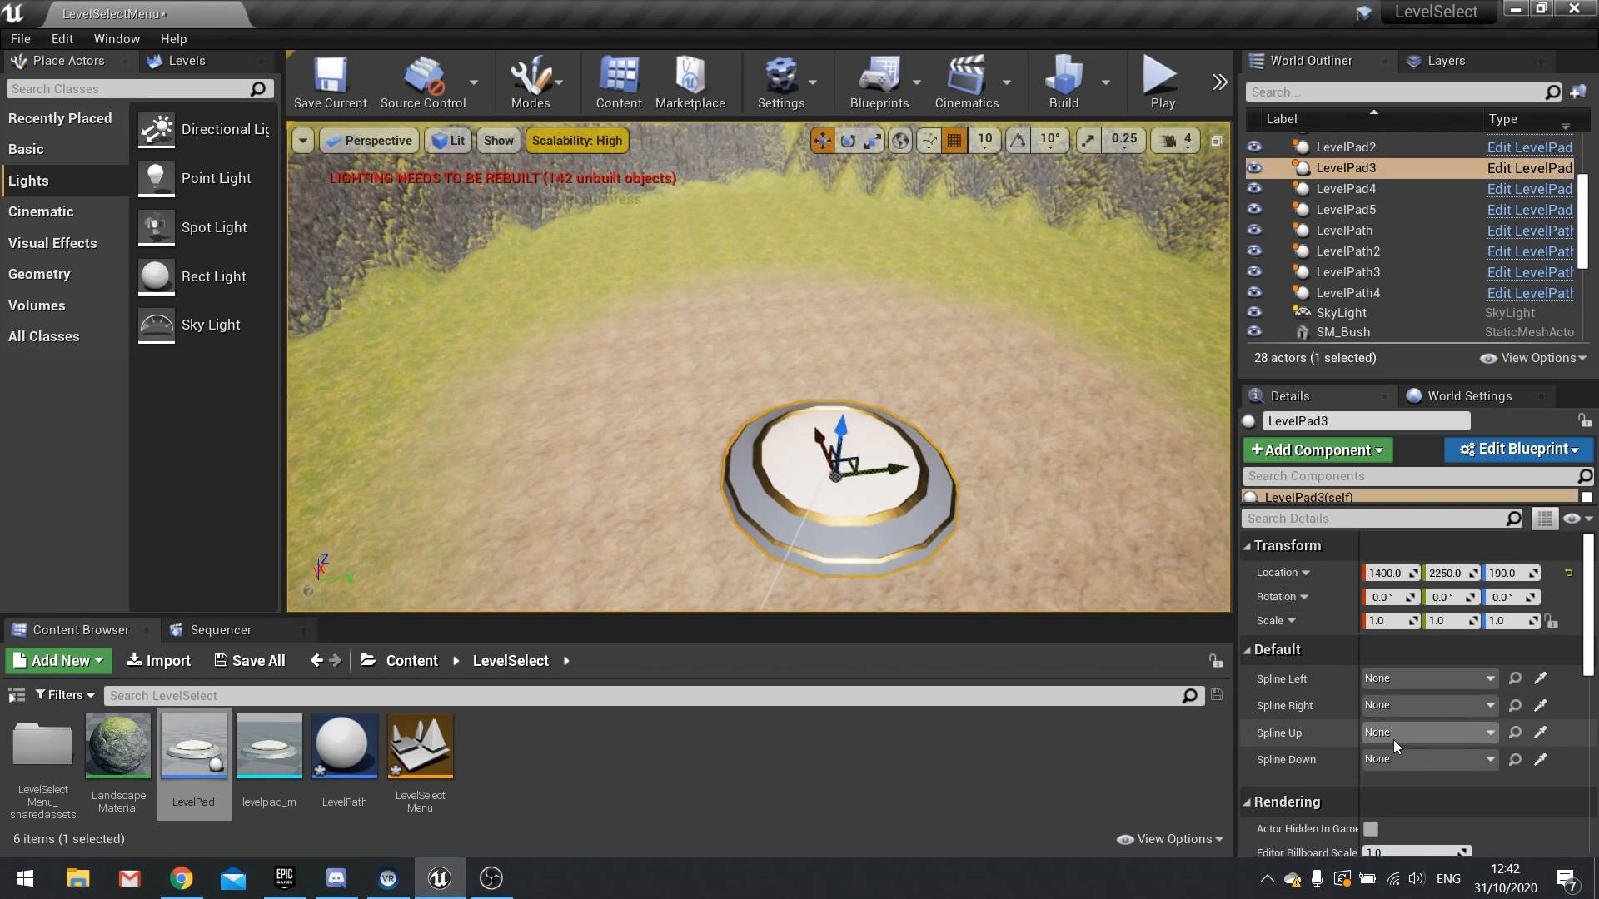
{"action": "left_click", "coordinate": [1533, 762]}
{"action": "right_click_drag", "start_coordinate": [1063, 539], "coordinate": [933, 542]}
{"action": "key", "text": "w"}
Step: Set LevelPad3's Spline Down to LevelPath2, keeping LevelPath3 hidden only while picking
{"action": "left_click", "coordinate": [1255, 258]}
{"action": "left_click", "coordinate": [1255, 257]}
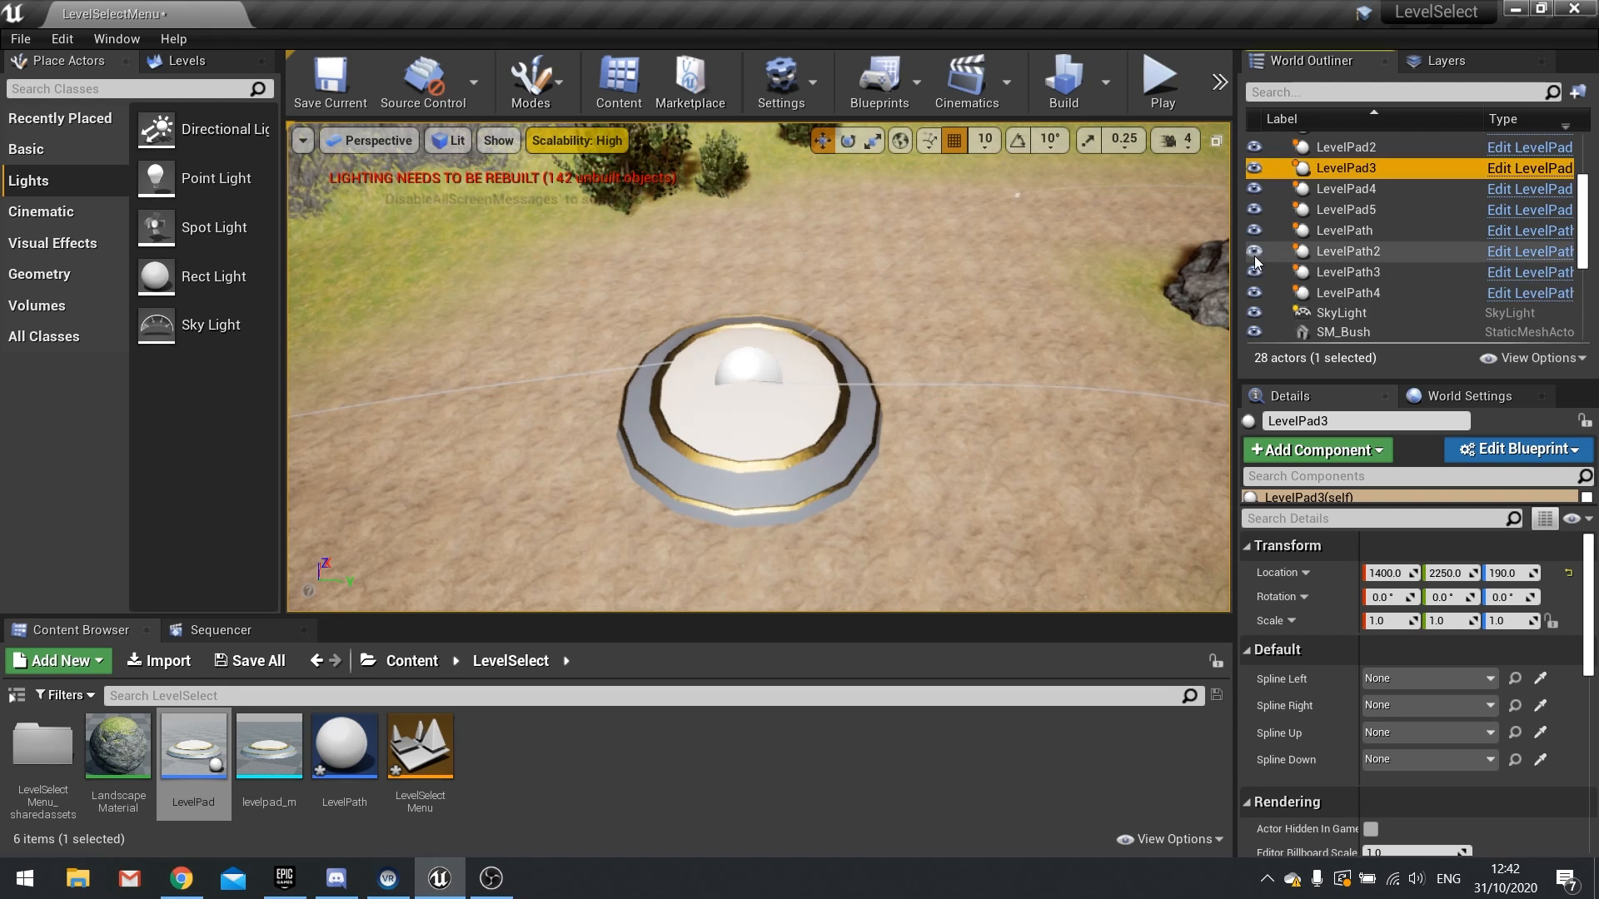
{"action": "left_click", "coordinate": [1255, 272]}
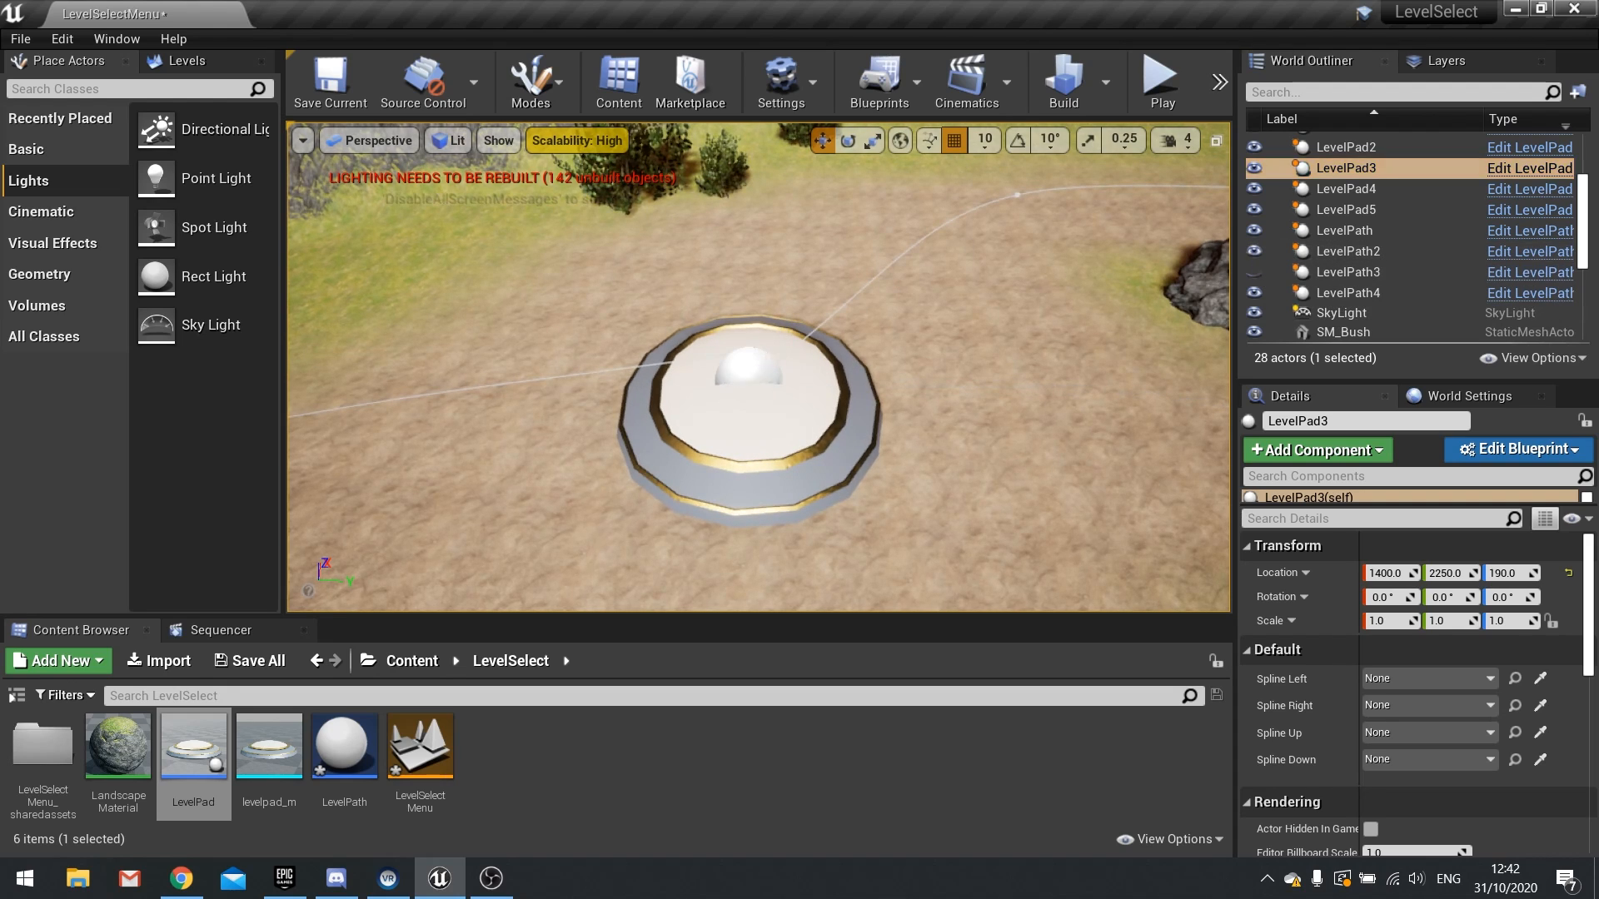
{"action": "left_click", "coordinate": [1348, 251]}
{"action": "right_click_drag", "start_coordinate": [1013, 331], "coordinate": [1069, 275]}
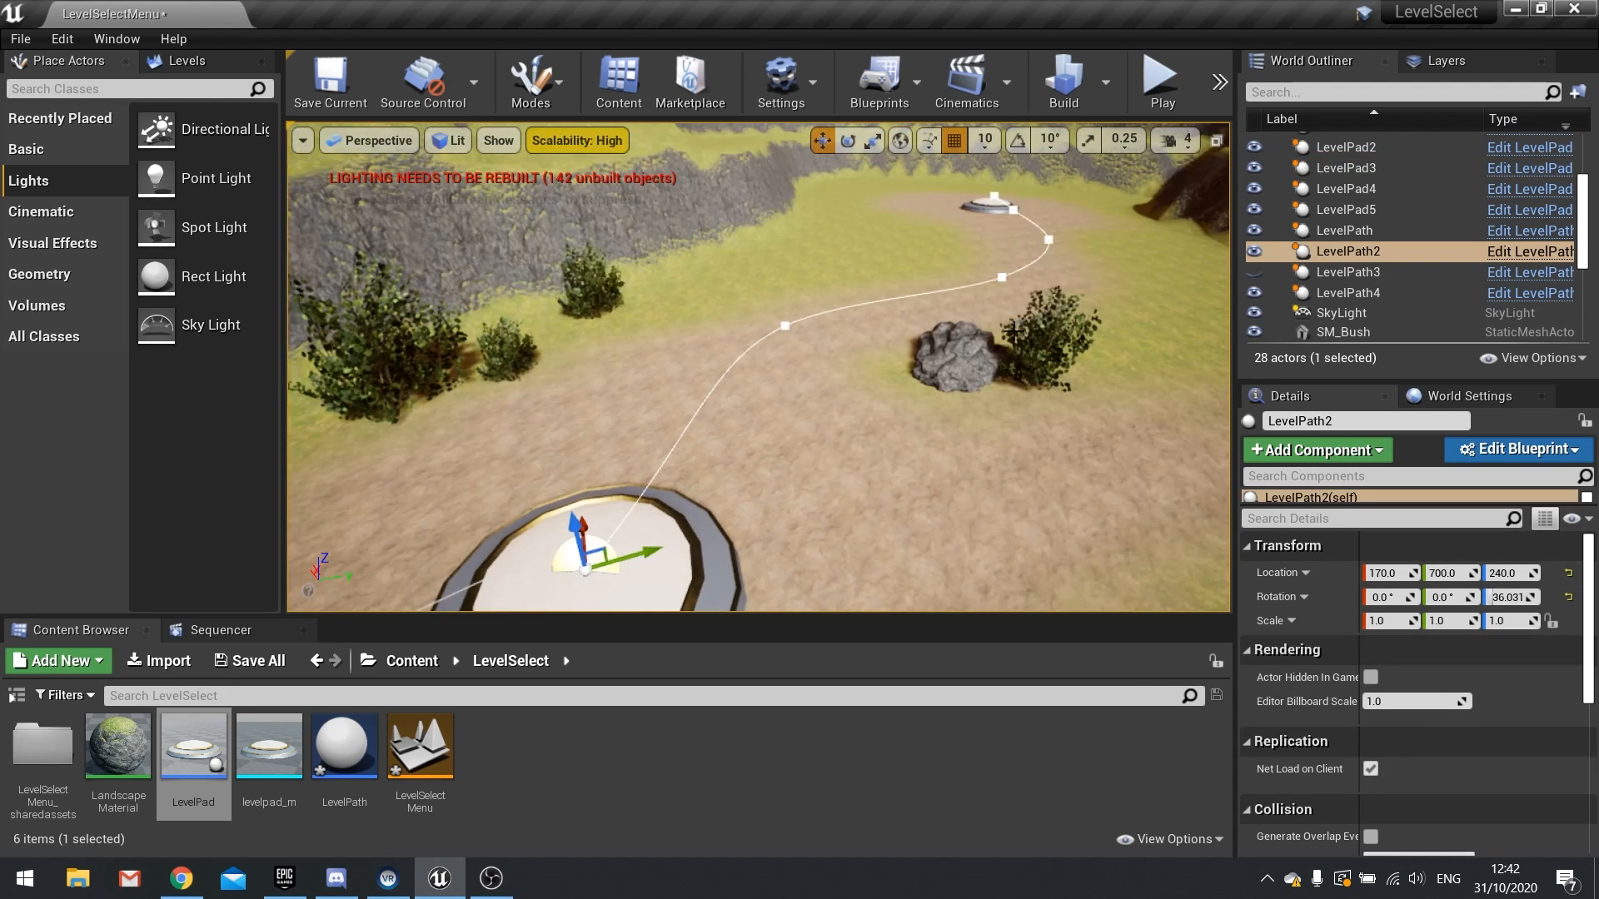
{"action": "left_click", "coordinate": [992, 209]}
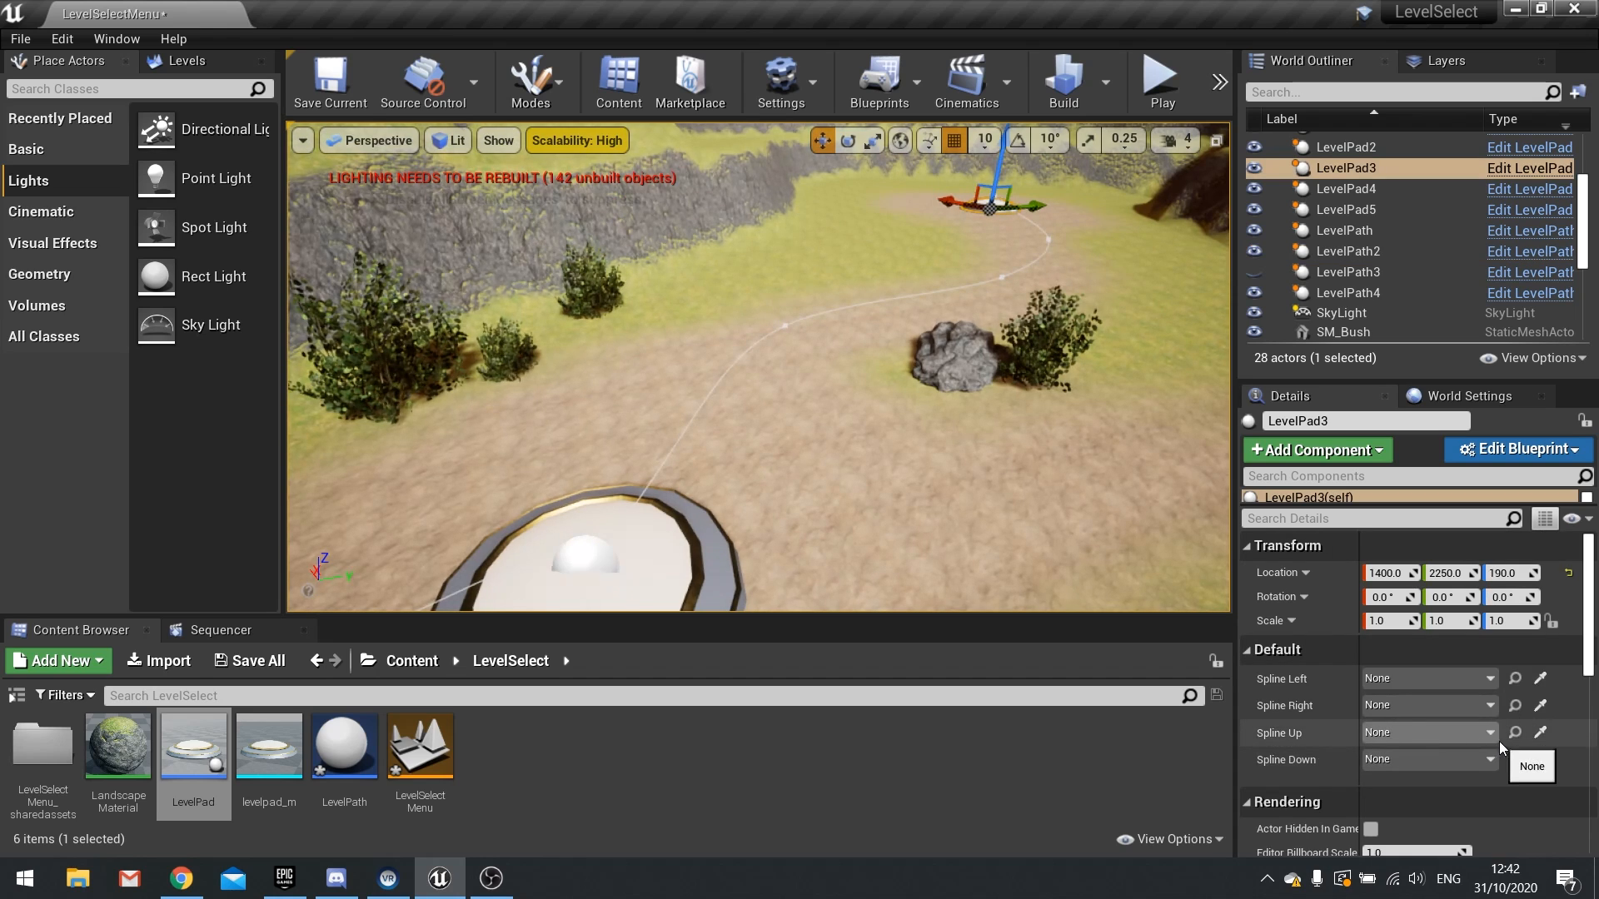
{"action": "left_click", "coordinate": [1541, 759]}
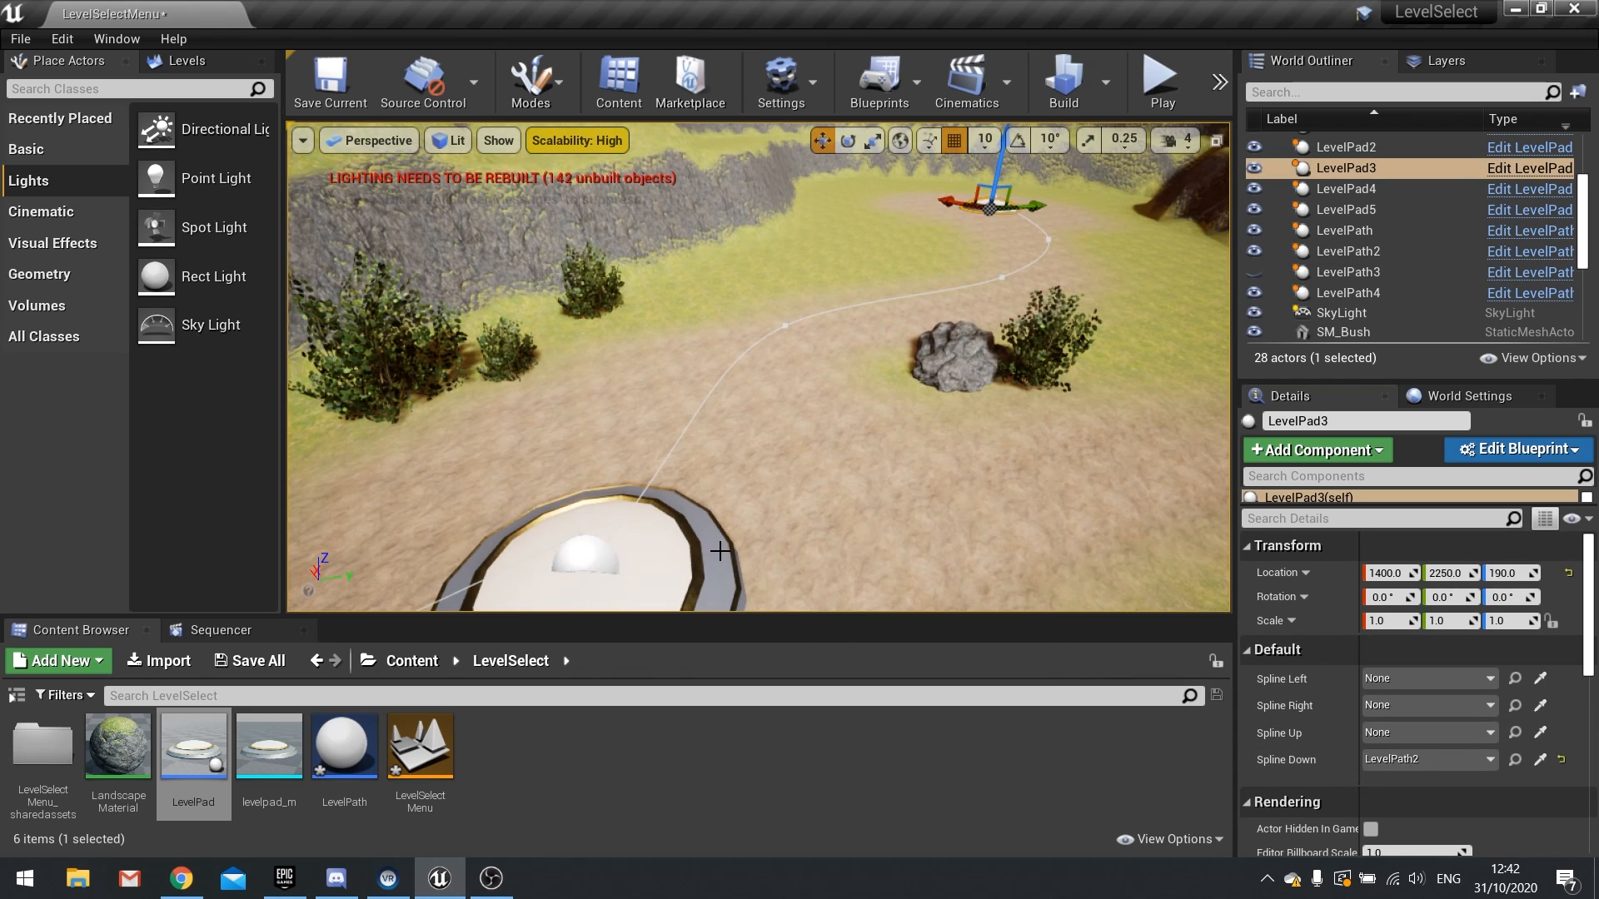
{"action": "right_click_drag", "start_coordinate": [1017, 488], "coordinate": [1017, 525]}
{"action": "key", "text": "s"}
{"action": "left_click", "coordinate": [1255, 273]}
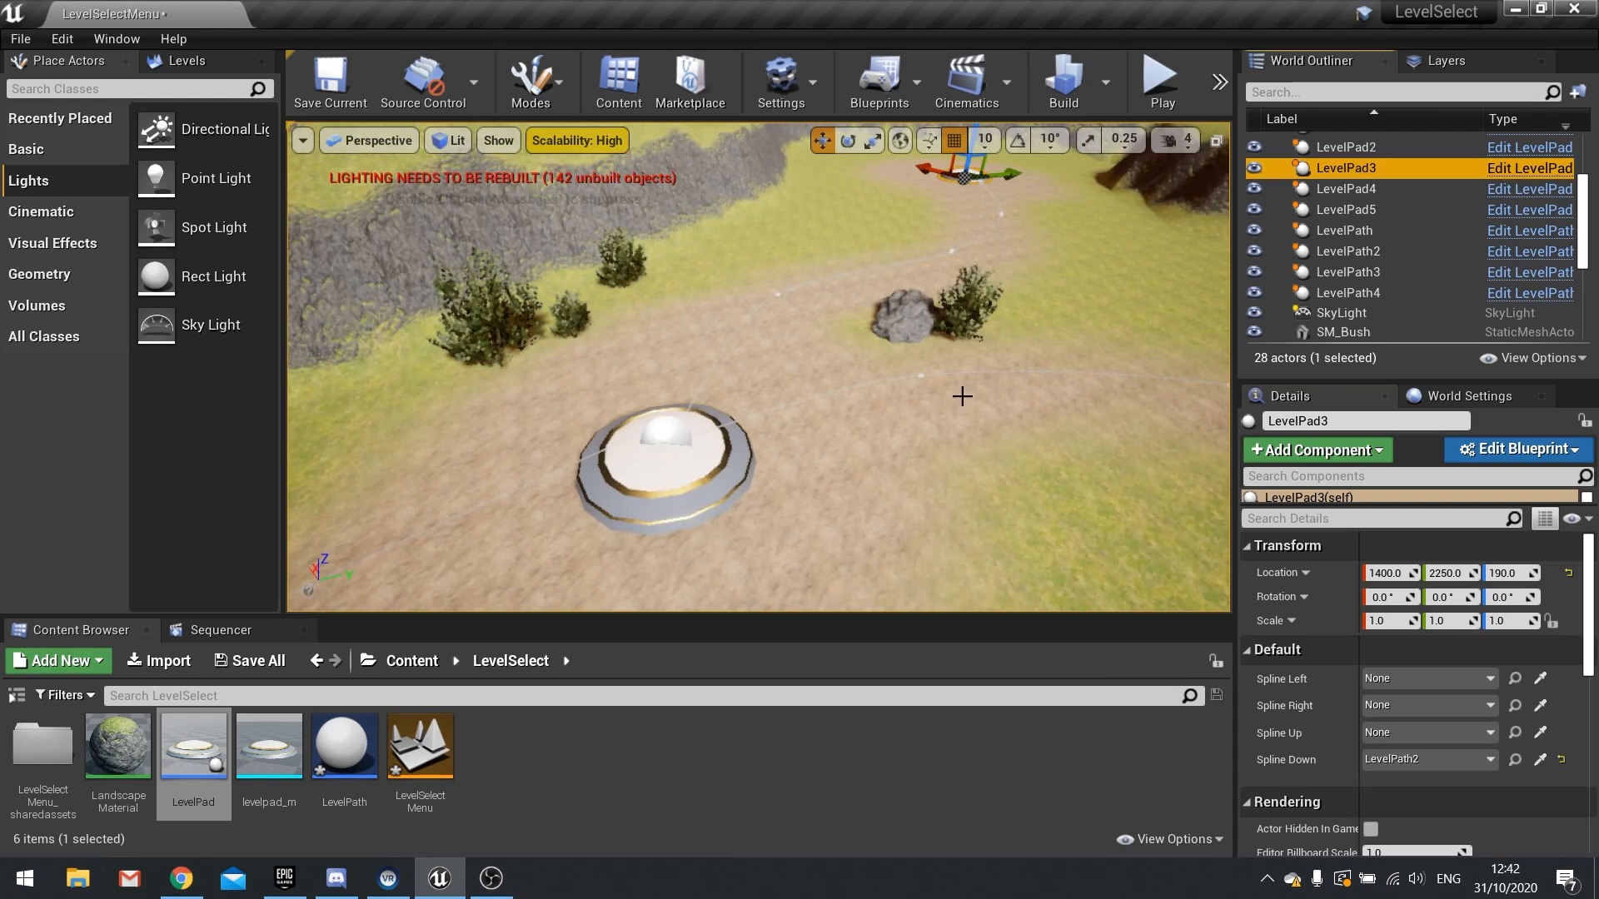
Step: Select LevelPad4 and inspect the paths around LevelPad2 to identify the one joining the two pads
{"action": "right_click_drag", "start_coordinate": [959, 397], "coordinate": [1003, 400]}
{"action": "key", "text": "d"}
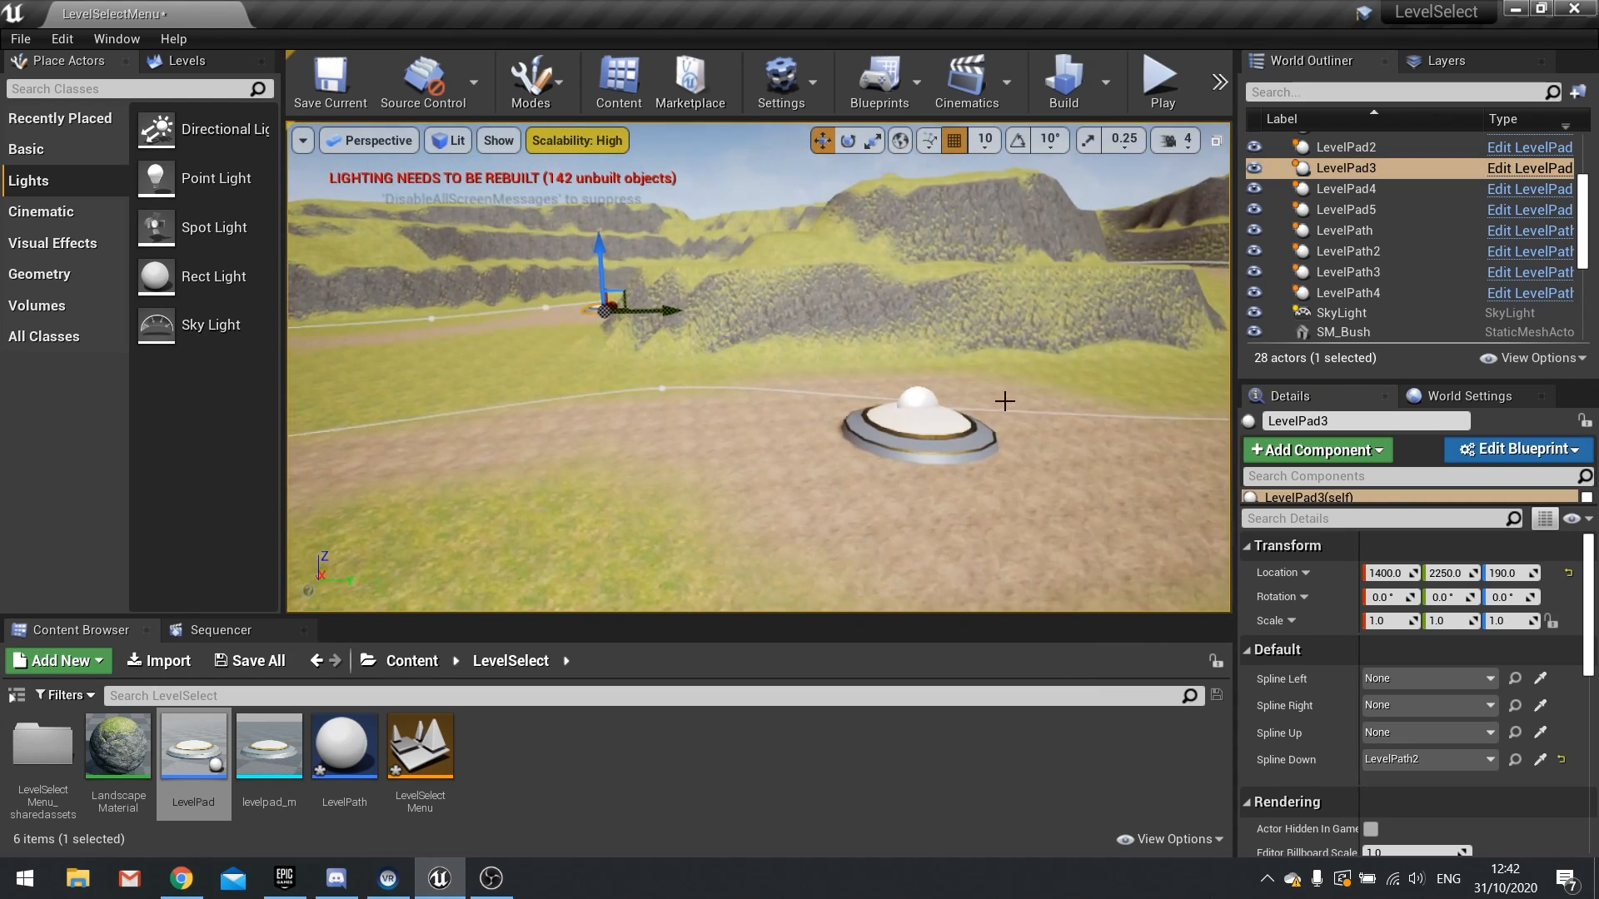
{"action": "left_click", "coordinate": [942, 426]}
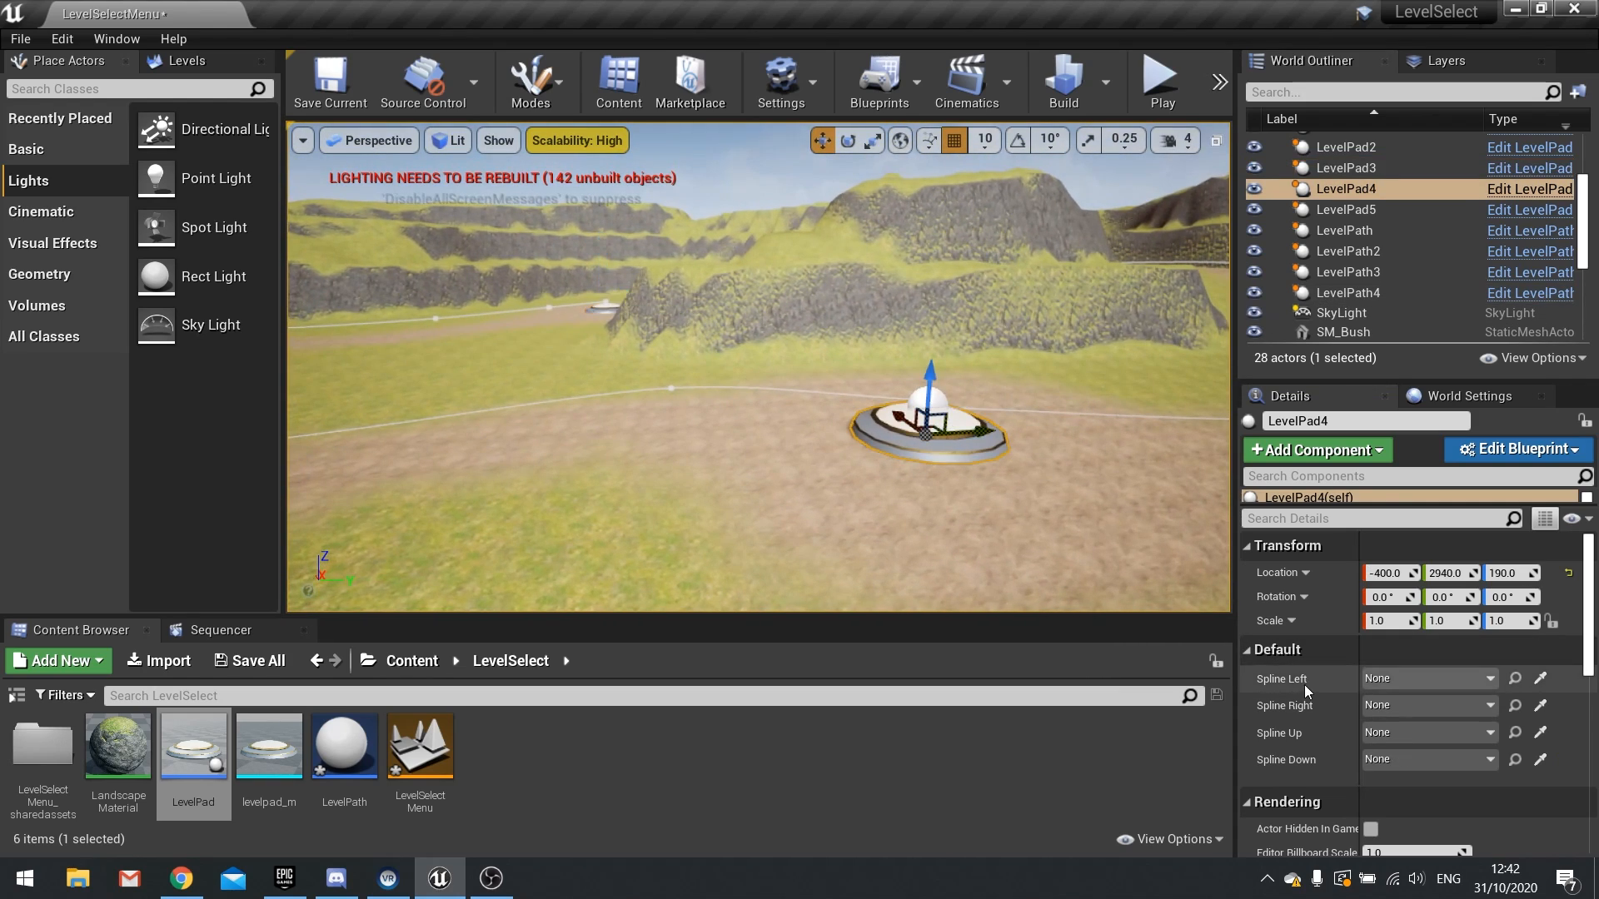
{"action": "right_click_drag", "start_coordinate": [1024, 517], "coordinate": [762, 621]}
{"action": "key", "text": "w"}
{"action": "left_click", "coordinate": [1262, 258]}
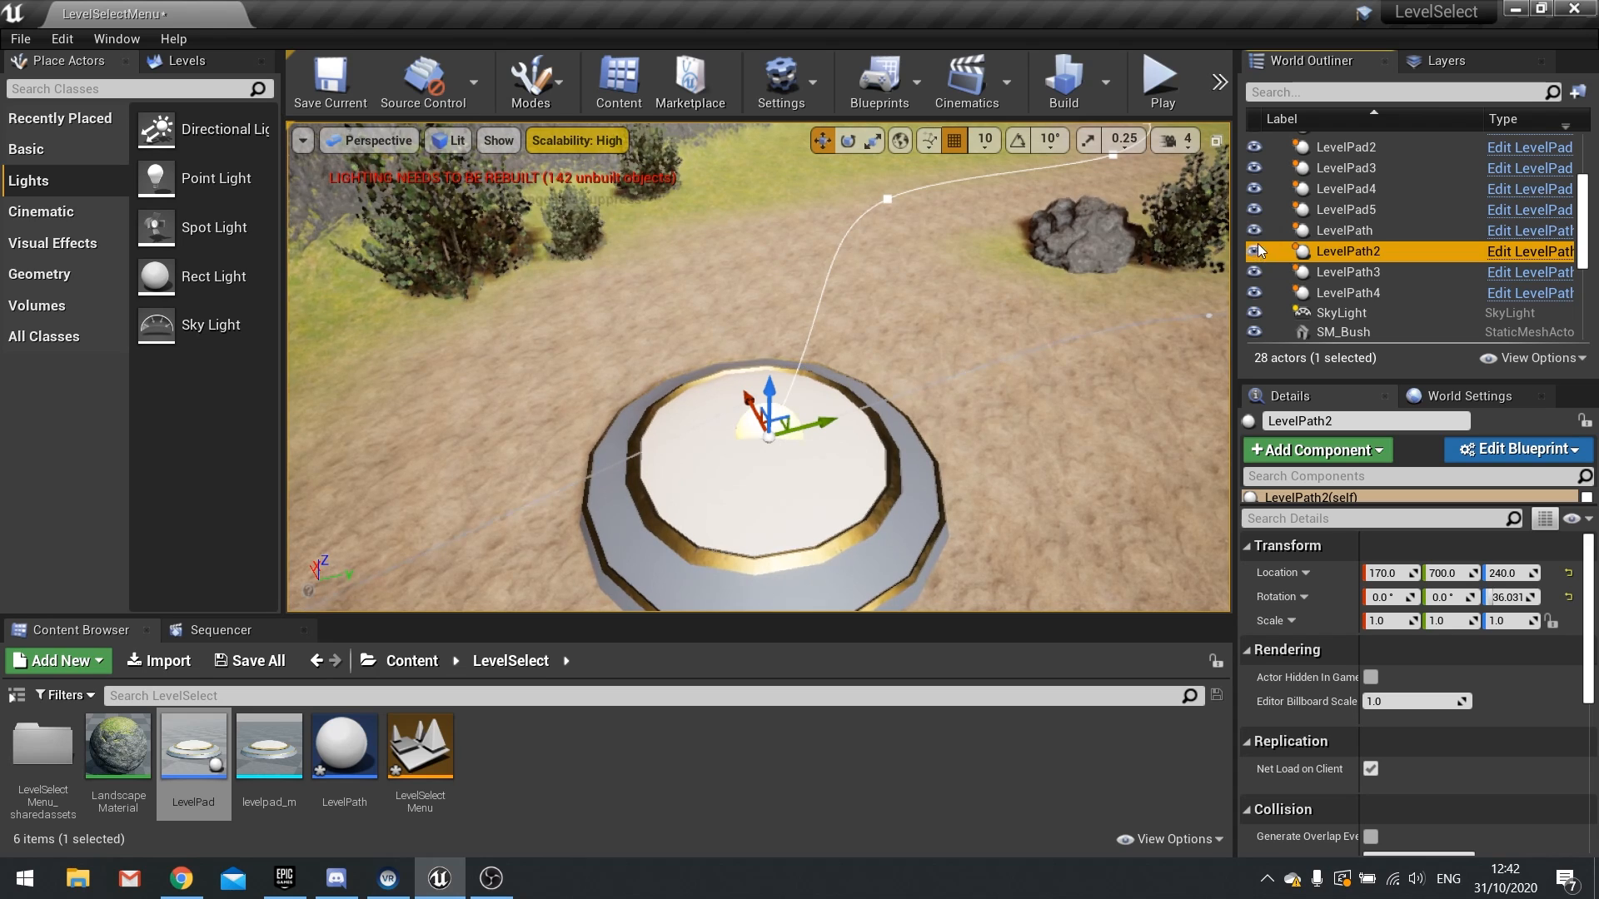
{"action": "left_click", "coordinate": [1255, 231]}
{"action": "right_click_drag", "start_coordinate": [899, 339], "coordinate": [945, 333]}
{"action": "key", "text": "s"}
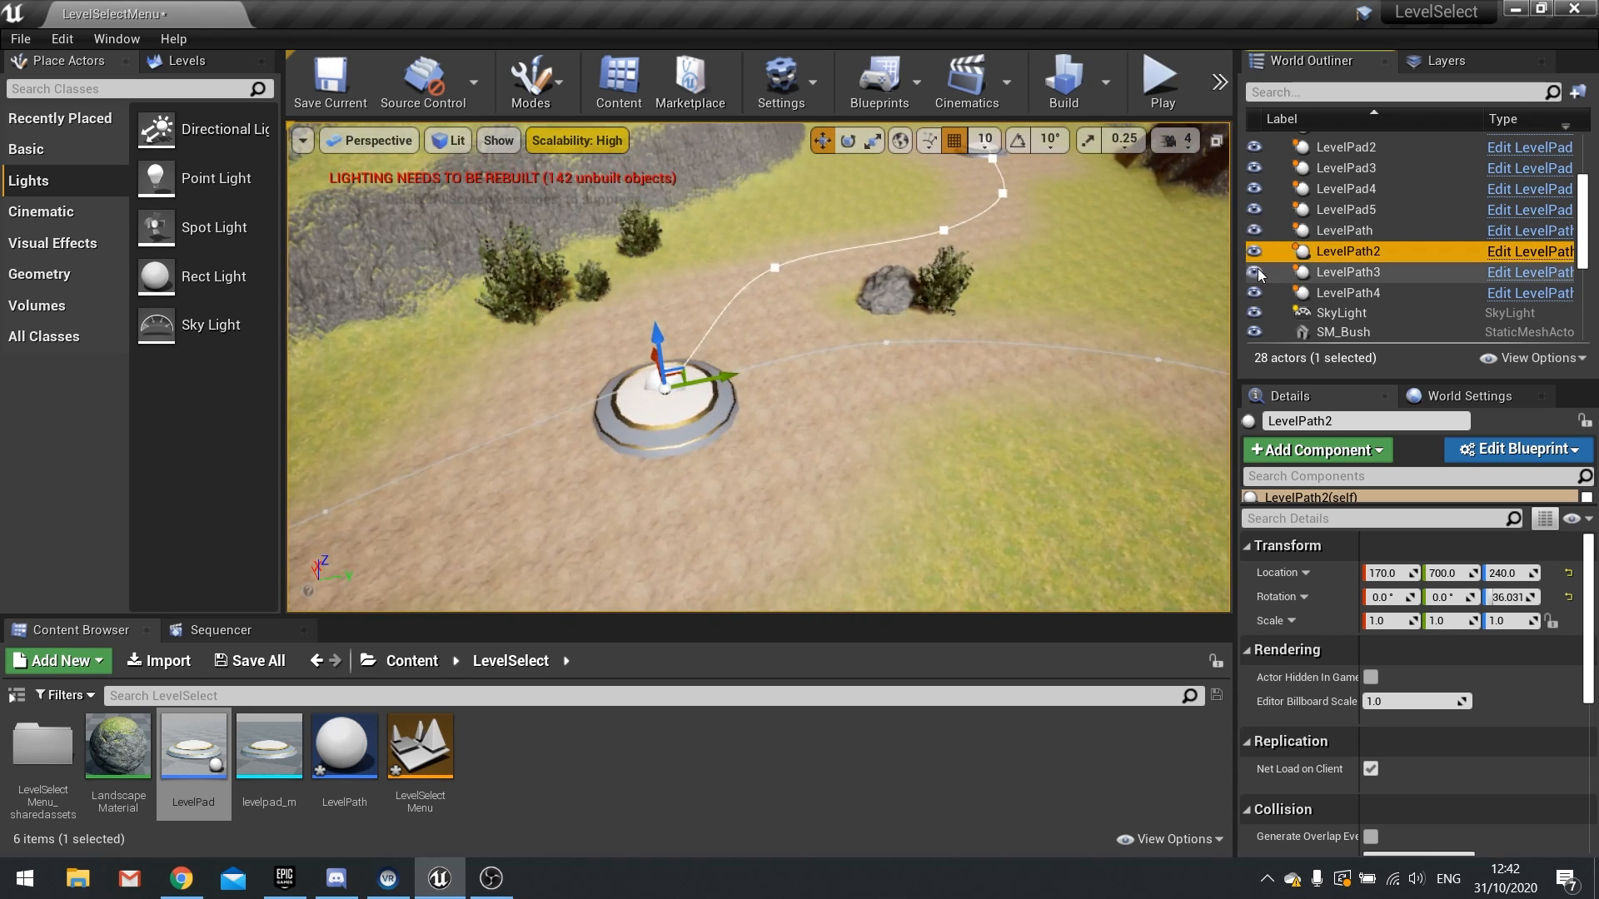
Step: Hide LevelPath2 and LevelPath4 while leaving LevelPath3 shown, and review LevelPad2's spline assignments
{"action": "left_click", "coordinate": [1254, 274]}
{"action": "mouse_move", "coordinate": [970, 331]}
{"action": "right_mouse_down"}
{"action": "mouse_move", "coordinate": [1091, 315]}
{"action": "mouse_move", "coordinate": [970, 331]}
{"action": "right_mouse_up"}
{"action": "key", "text": "a"}
{"action": "left_click", "coordinate": [1254, 253]}
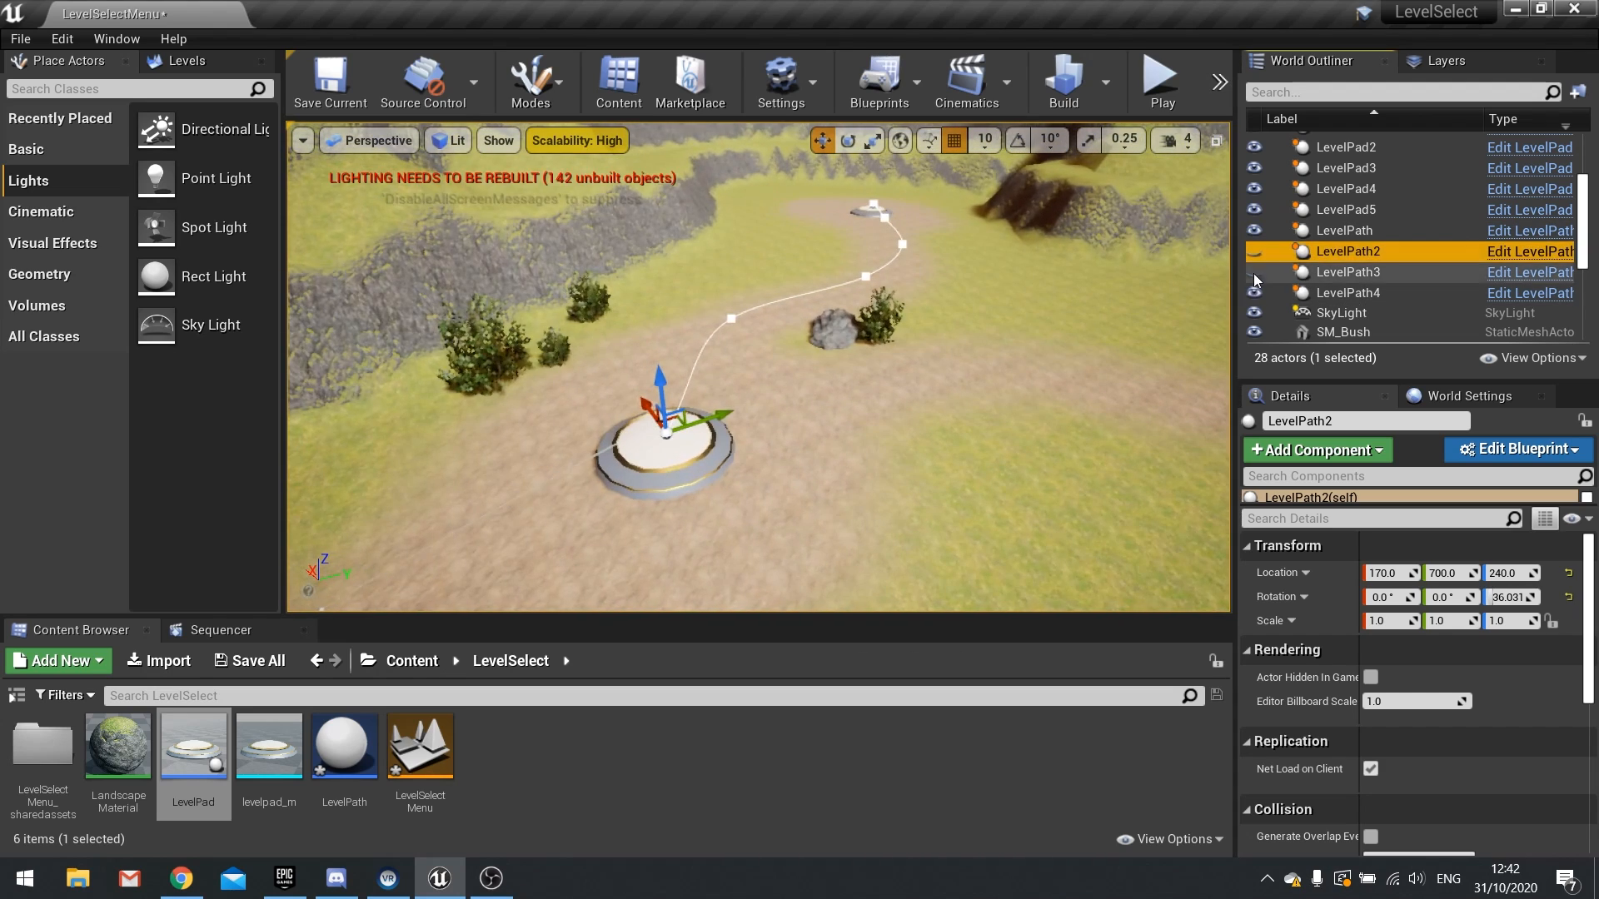
{"action": "left_click", "coordinate": [1254, 297]}
{"action": "left_click", "coordinate": [1254, 273]}
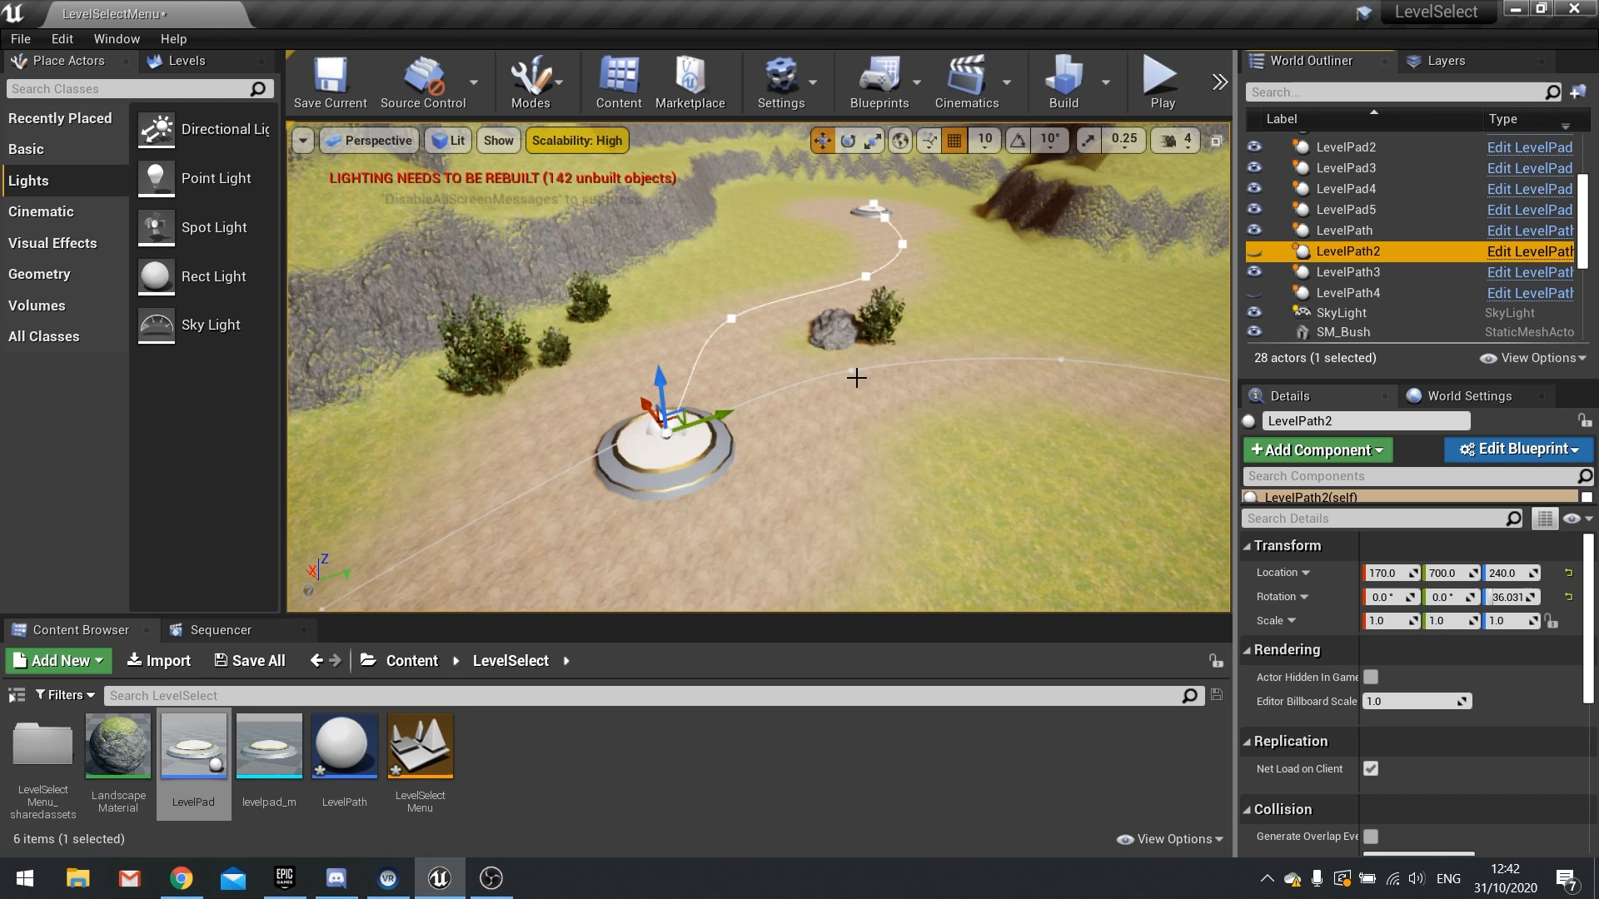
{"action": "scroll", "coordinate": [816, 368], "scroll_direction": "up", "scroll_amount": 3}
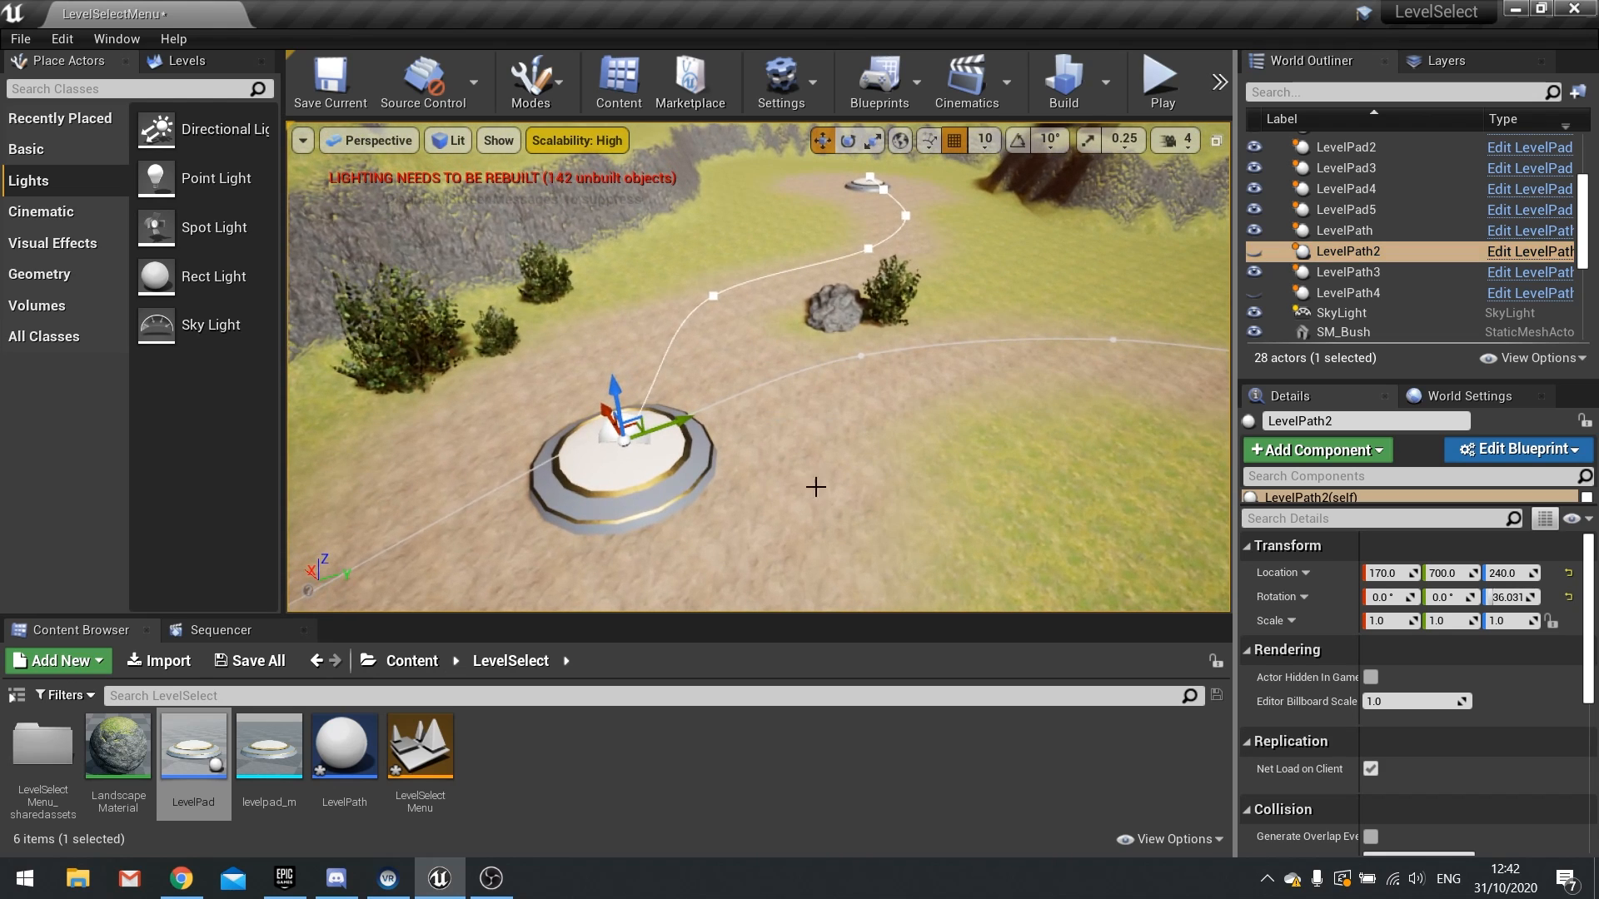
{"action": "left_click", "coordinate": [676, 476]}
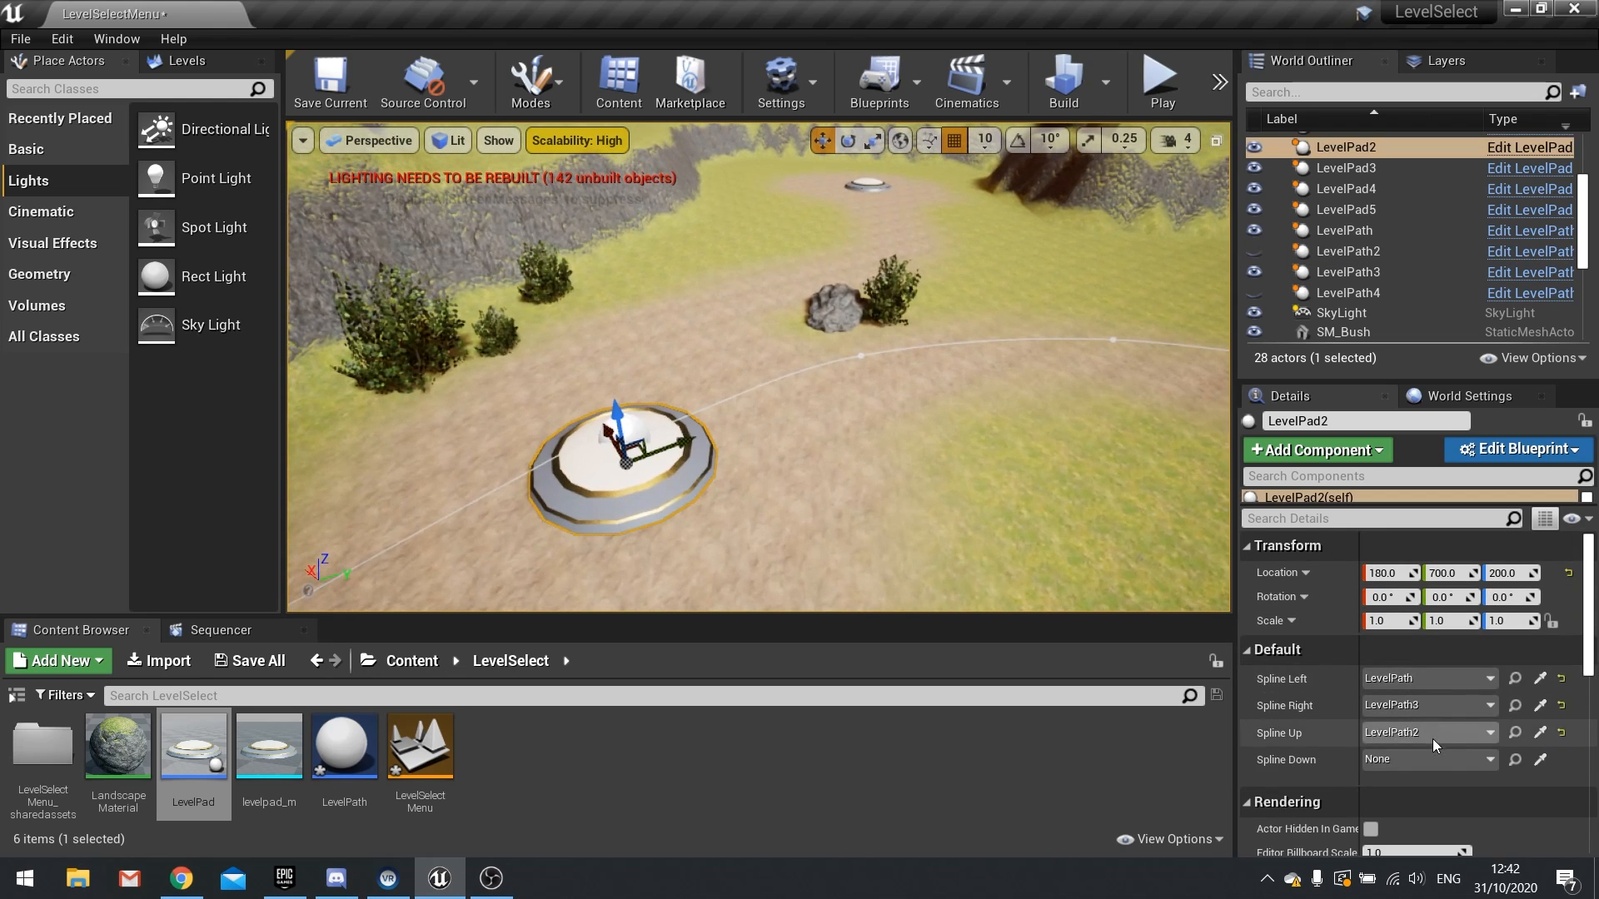
Step: Select LevelPad4 and set its Spline Left to LevelPath3
{"action": "right_click_drag", "start_coordinate": [966, 412], "coordinate": [982, 343]}
{"action": "left_click", "coordinate": [956, 323]}
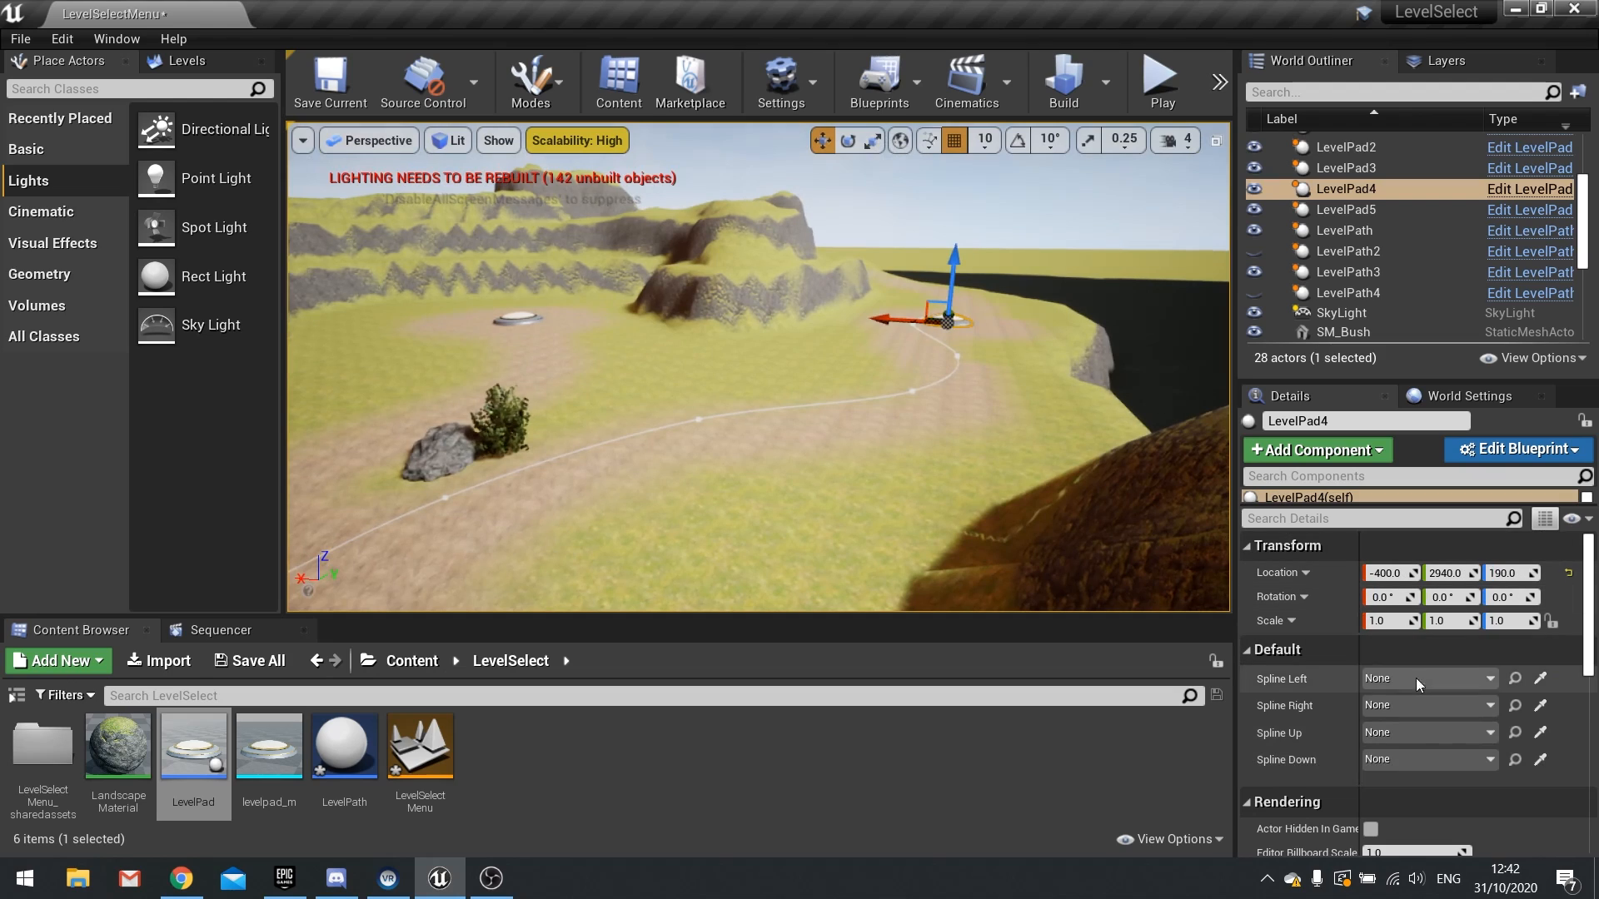
{"action": "right_click_drag", "start_coordinate": [671, 484], "coordinate": [637, 500]}
{"action": "key", "text": "w"}
{"action": "key", "text": "f"}
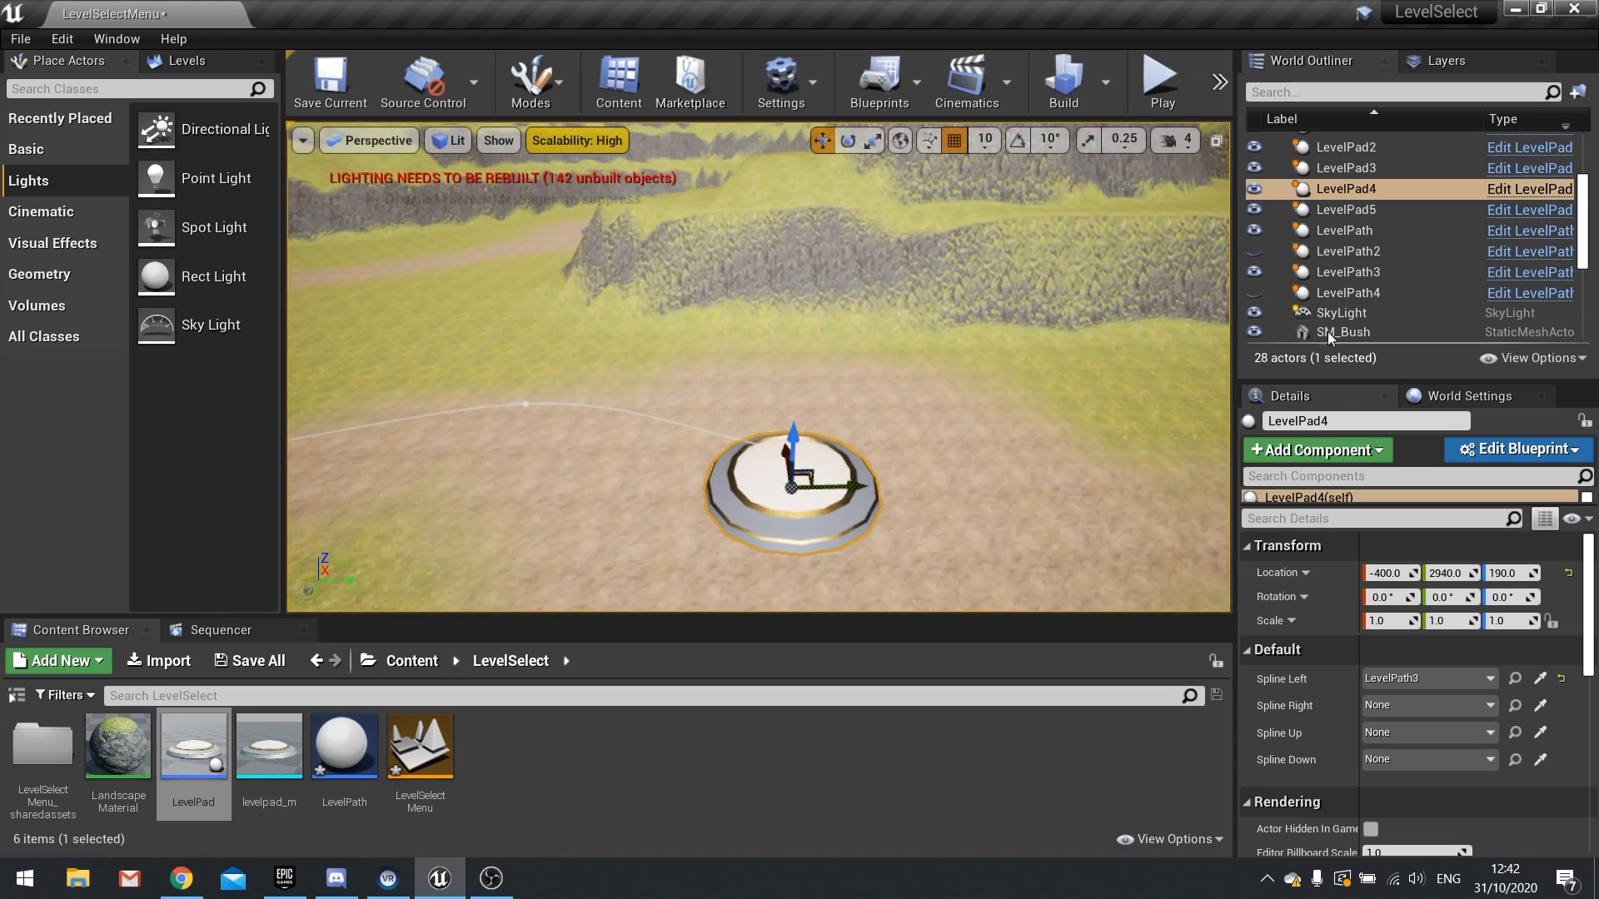
Step: Unhide LevelPath2 and LevelPath4, and set LevelPad4's Spline Right to LevelPath4 with LevelPath3 hidden only while picking
{"action": "left_click", "coordinate": [1254, 251]}
{"action": "left_click", "coordinate": [1254, 272]}
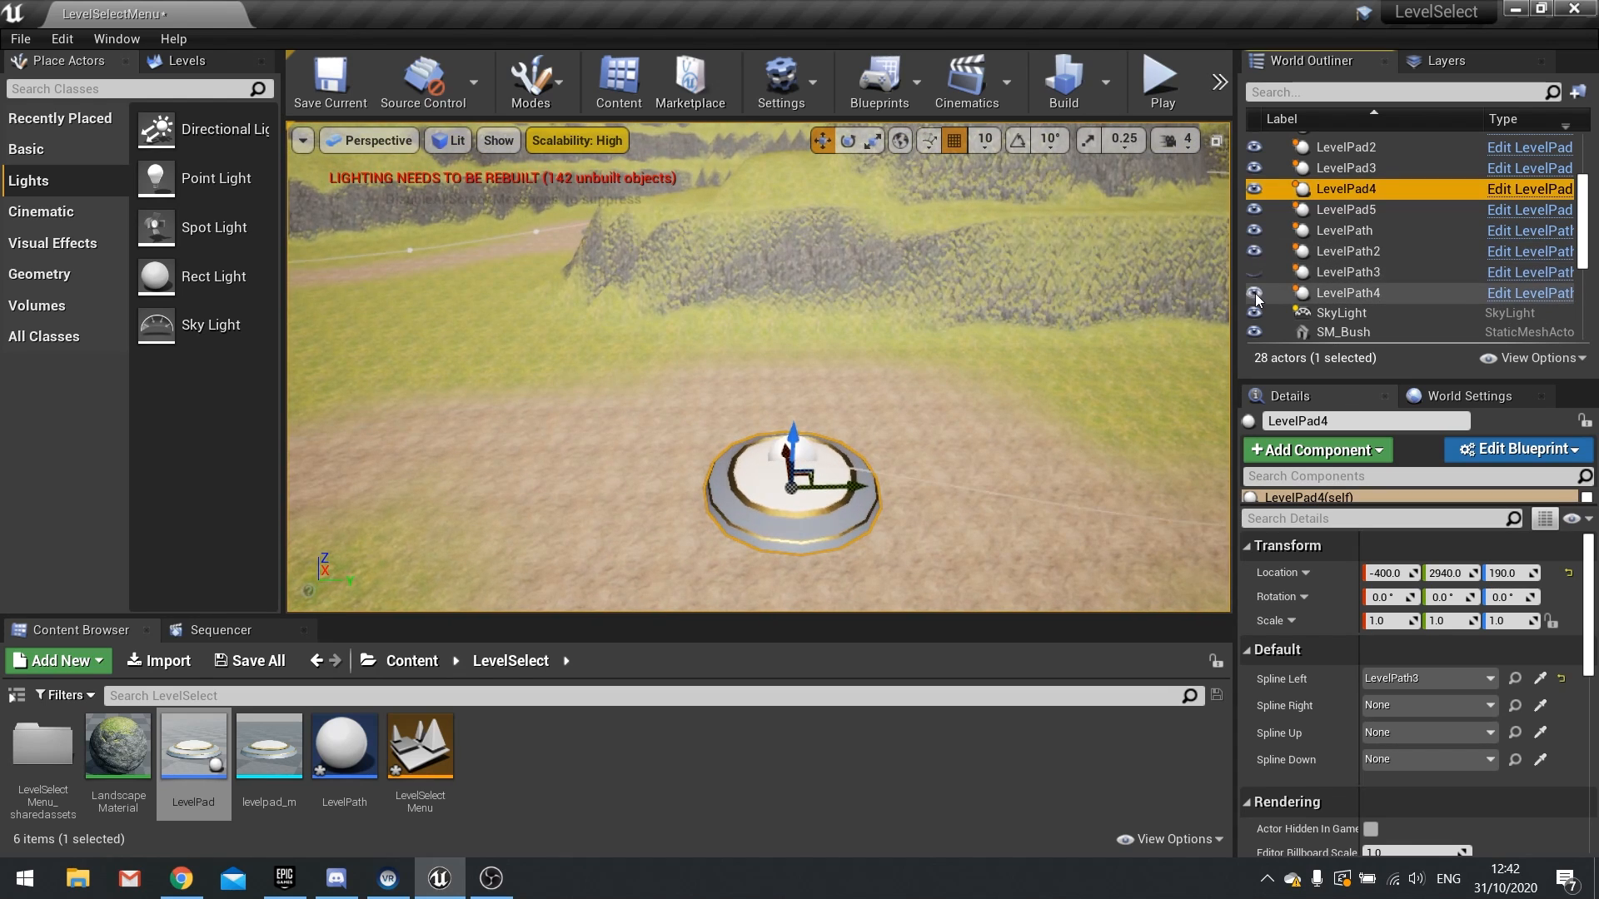
{"action": "left_click", "coordinate": [1254, 292]}
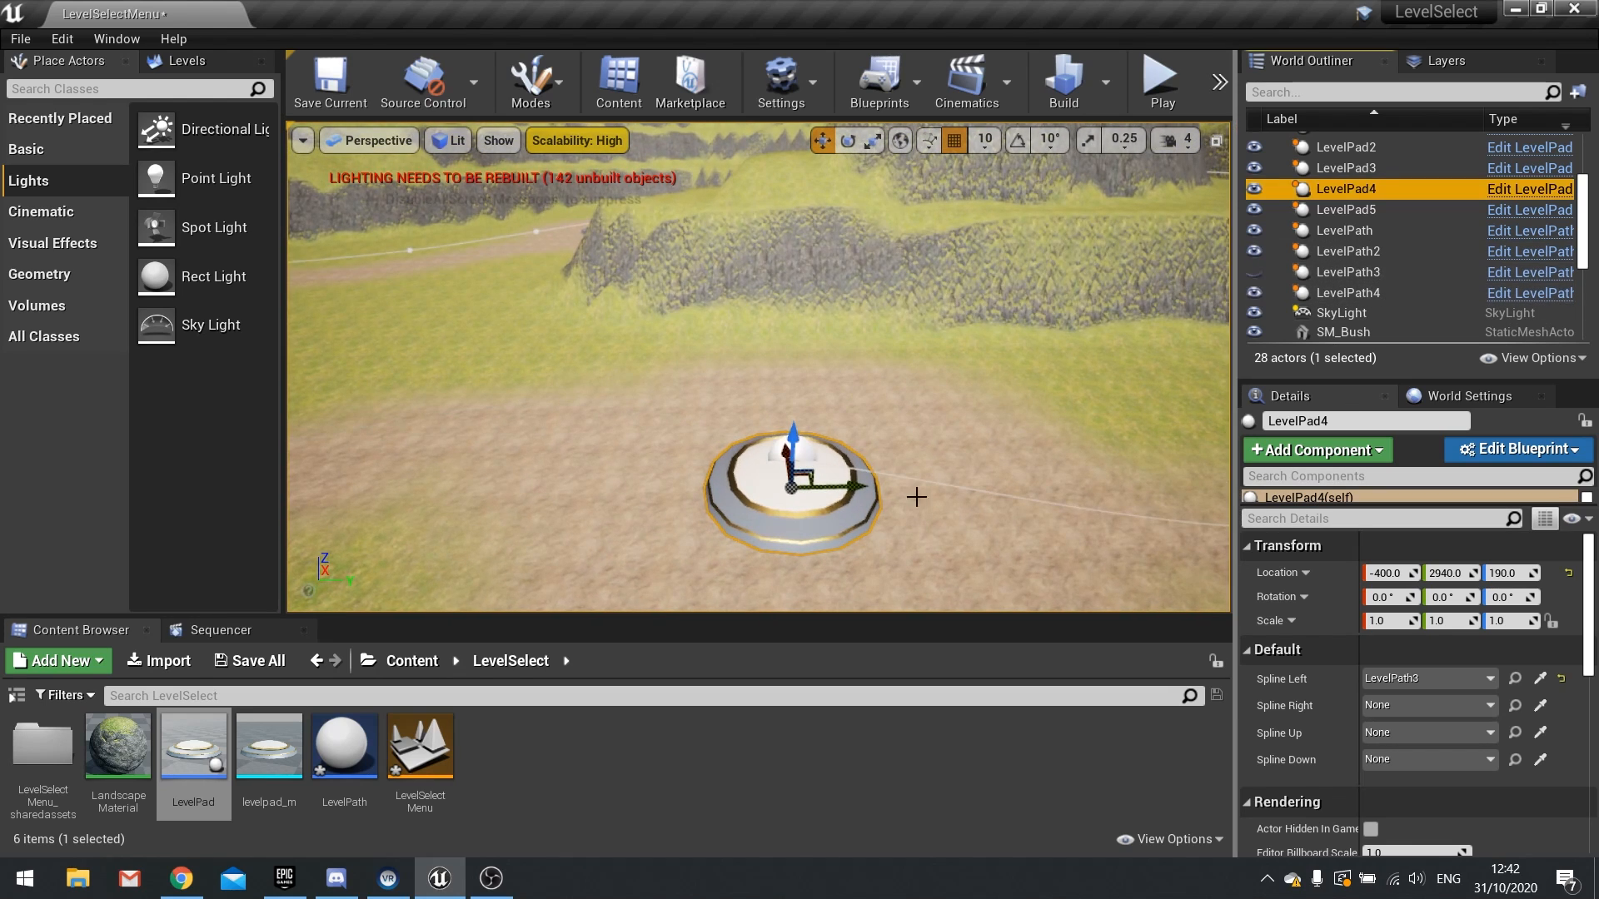
{"action": "left_click", "coordinate": [1539, 731]}
{"action": "left_click", "coordinate": [806, 449]}
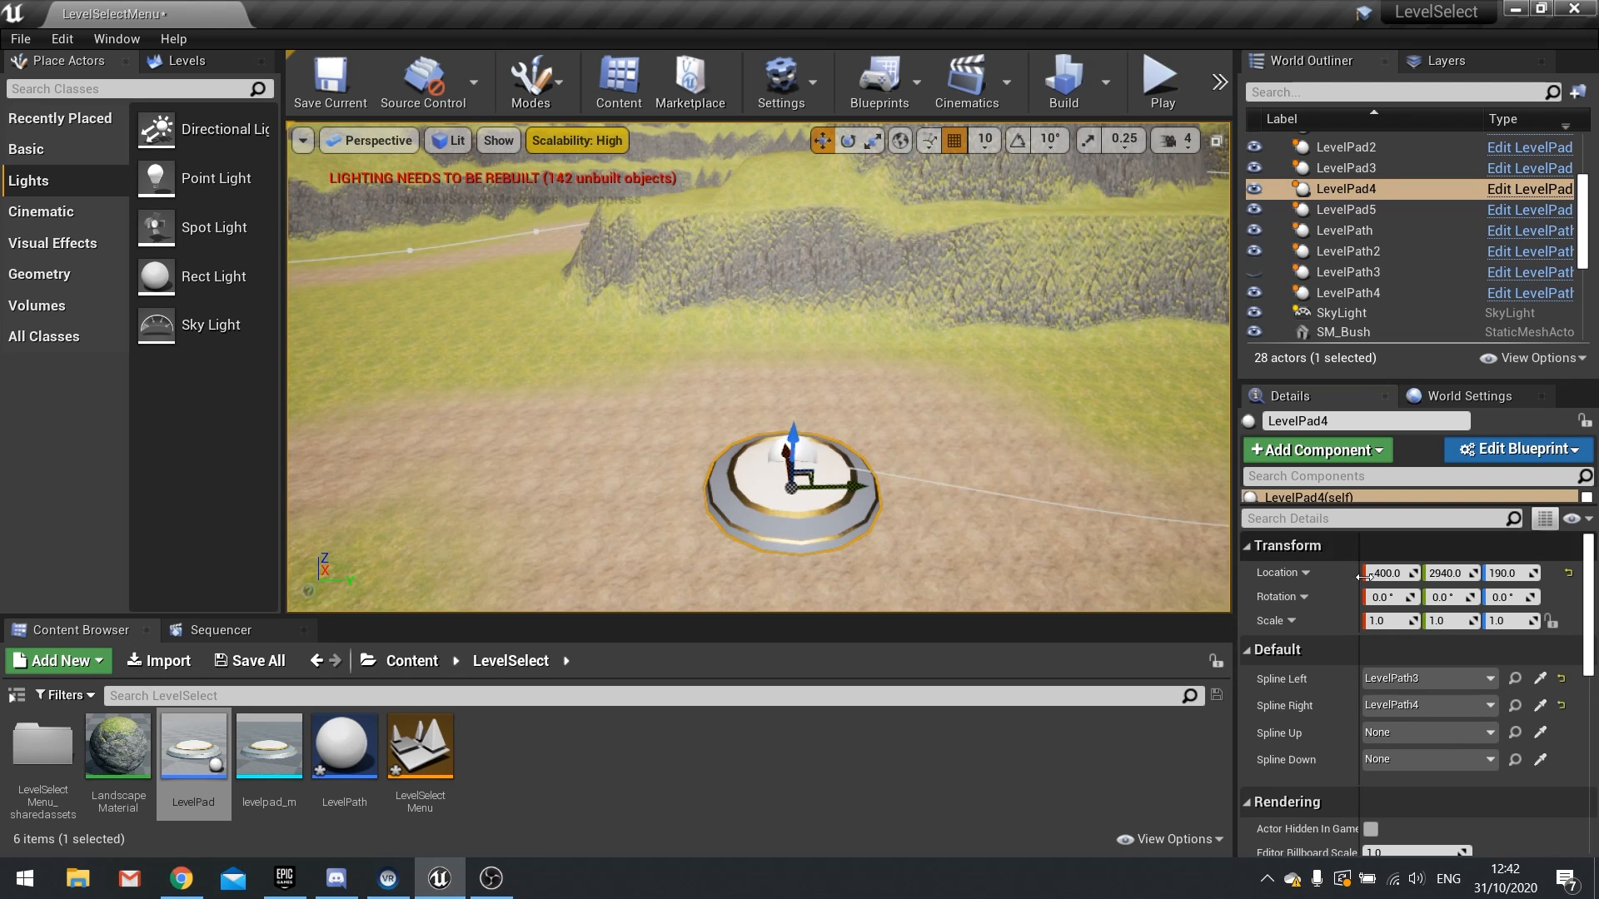
{"action": "left_click", "coordinate": [1255, 273]}
Step: Look over the level pads and their connecting paths across the map
{"action": "right_click_drag", "start_coordinate": [999, 358], "coordinate": [716, 341]}
{"action": "key", "text": "s"}
{"action": "key", "text": "w"}
{"action": "key", "text": "a"}
{"action": "right_click_drag", "start_coordinate": [935, 350], "coordinate": [858, 354]}
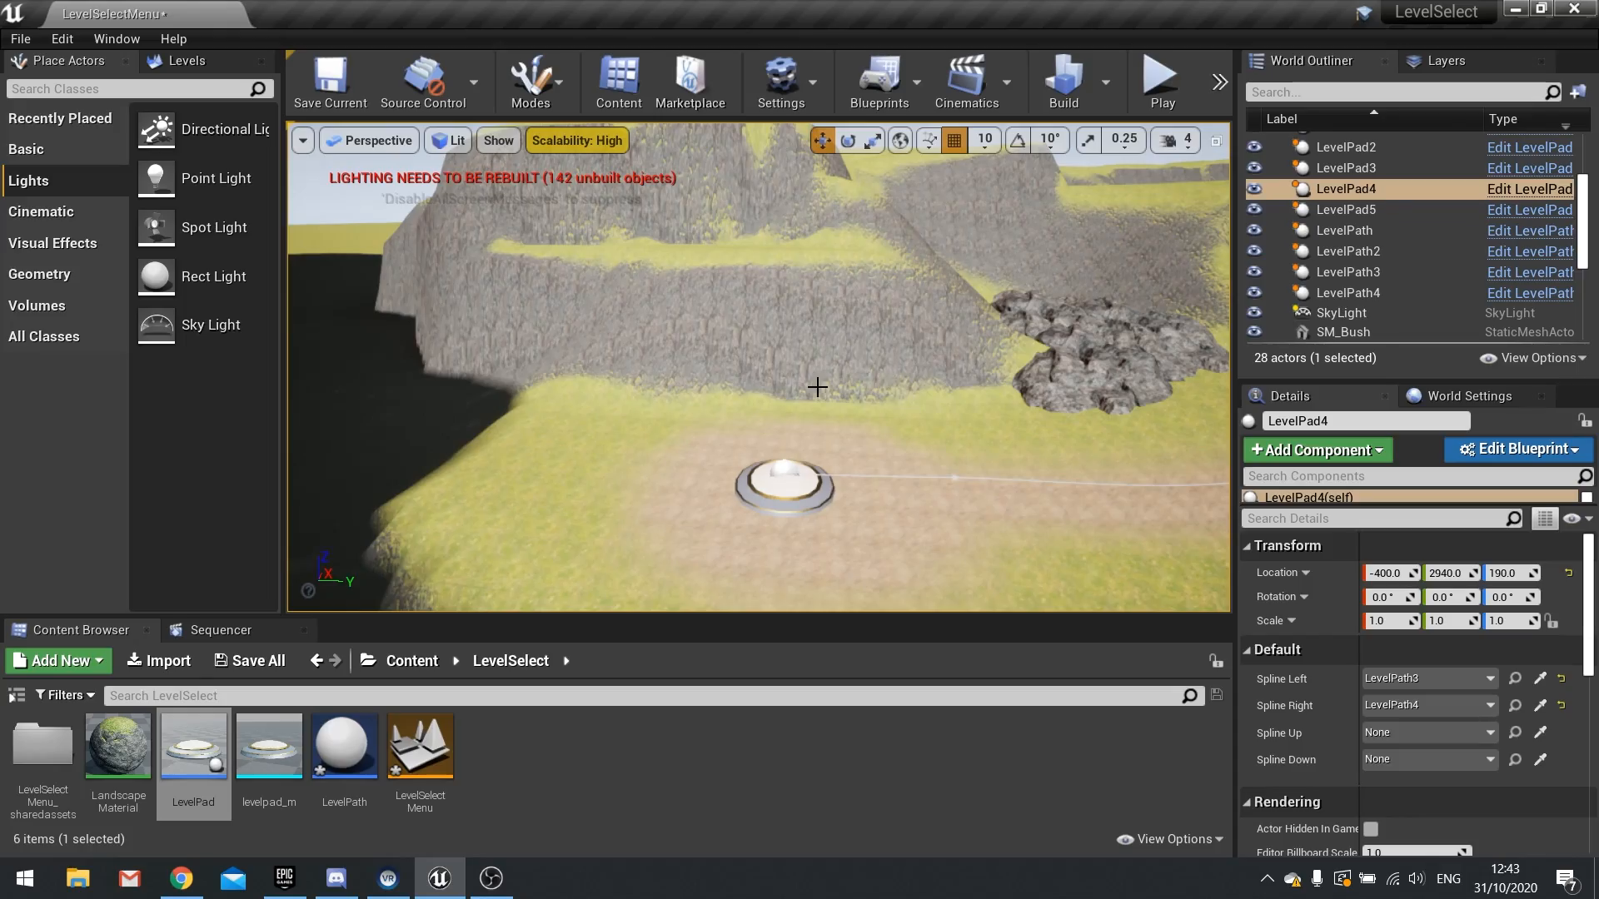
{"action": "right_click_drag", "start_coordinate": [816, 387], "coordinate": [1065, 266]}
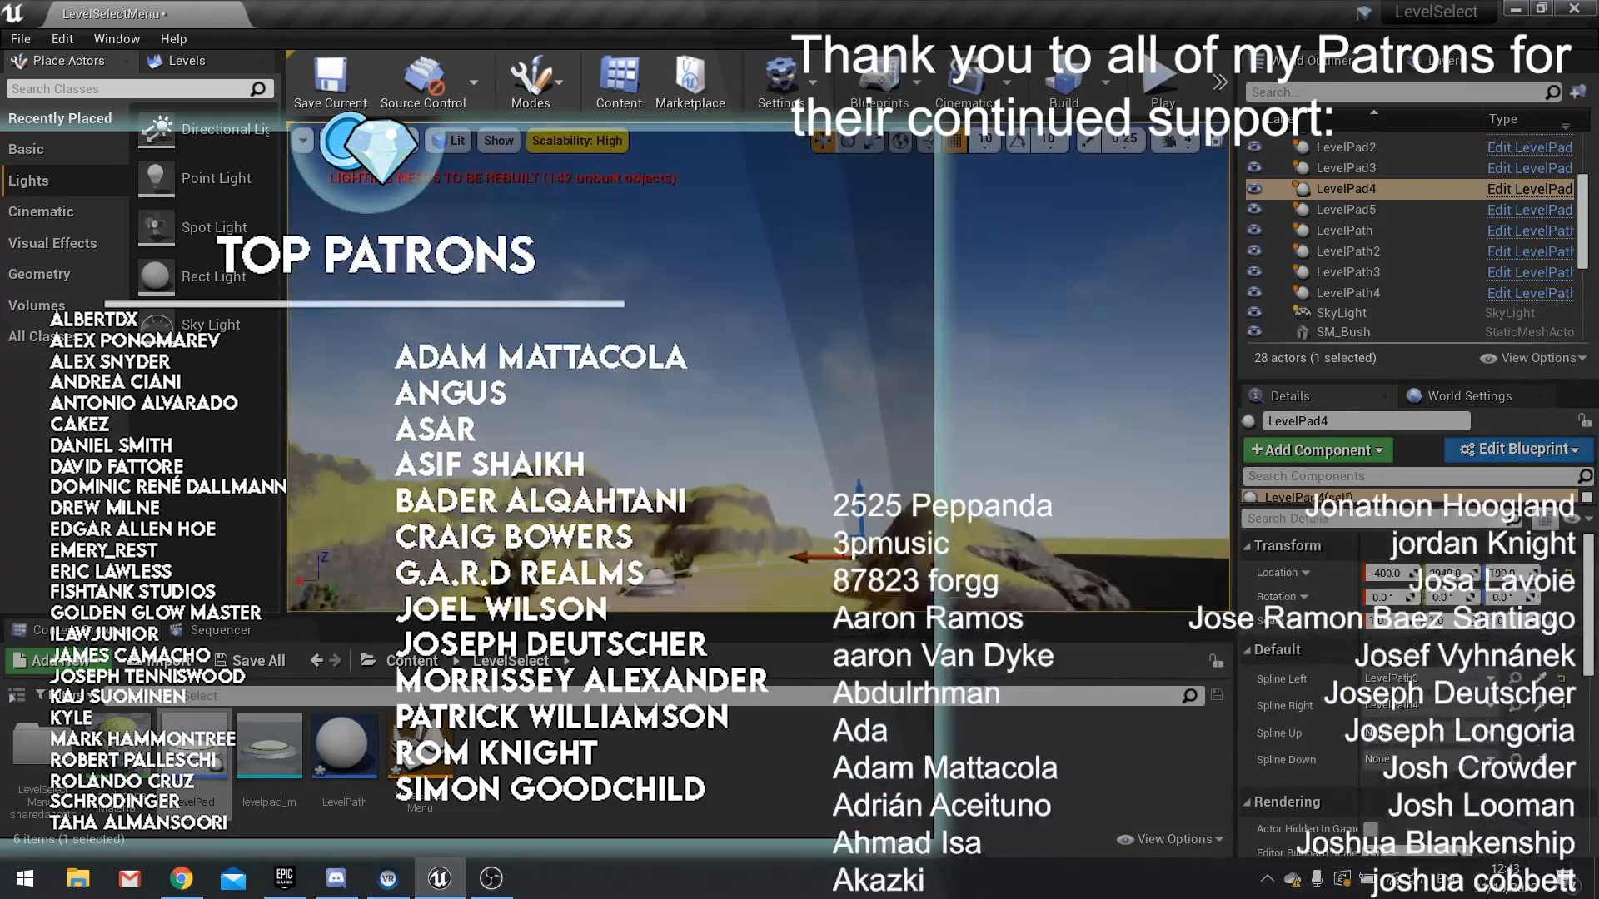
{"action": "right_click_drag", "start_coordinate": [816, 333], "coordinate": [958, 466]}
{"action": "key", "text": "s"}
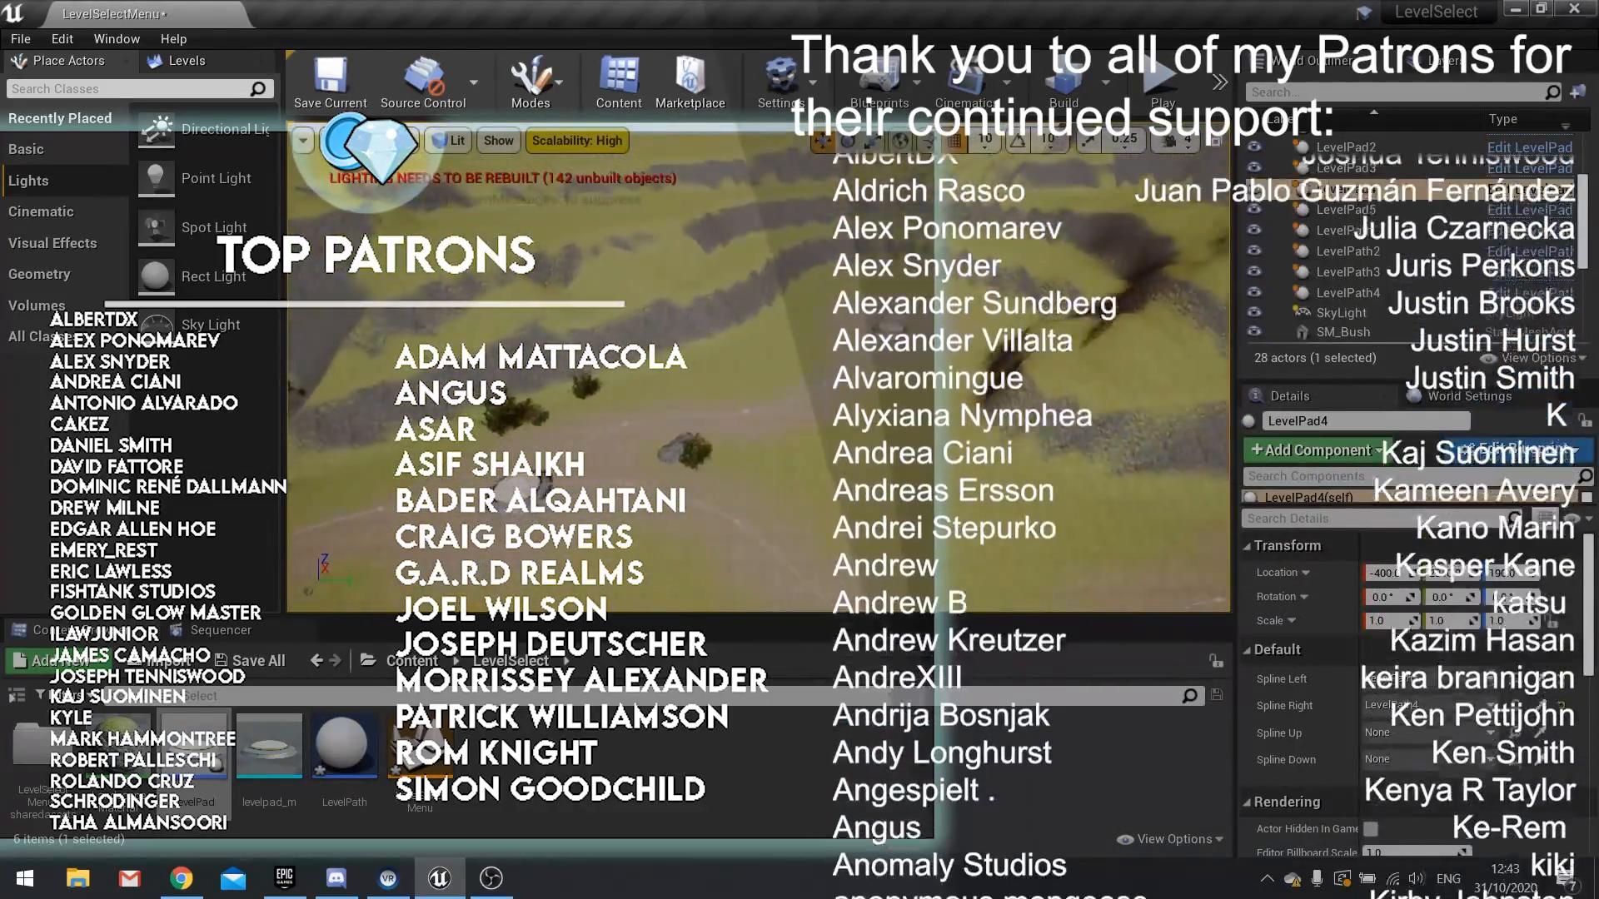